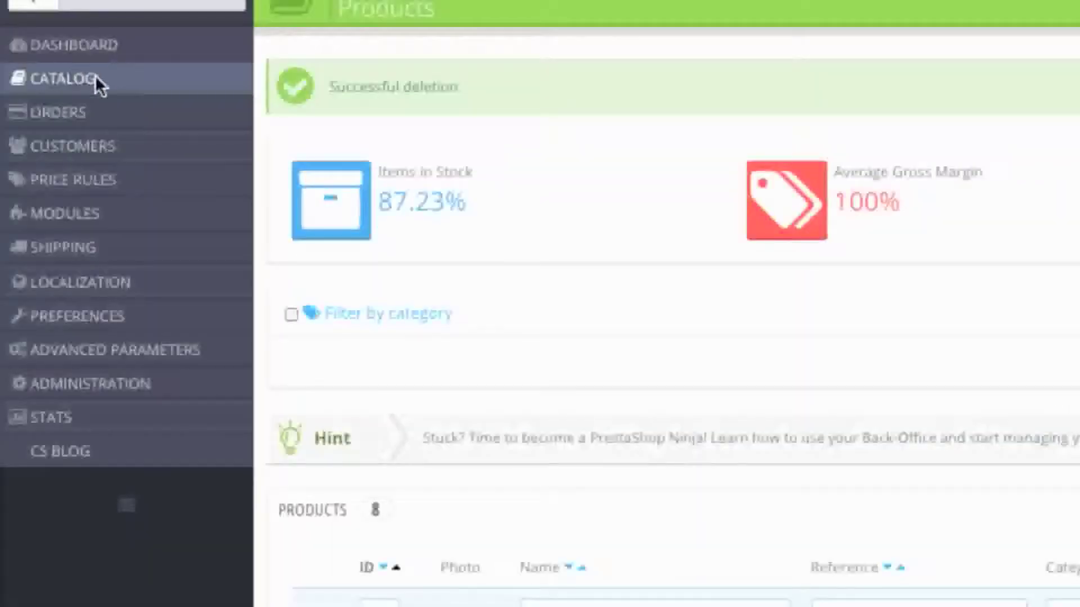
# Step: Start a new product in the catalog and set its type to Virtual product
pyautogui.moveTo(143, 81)
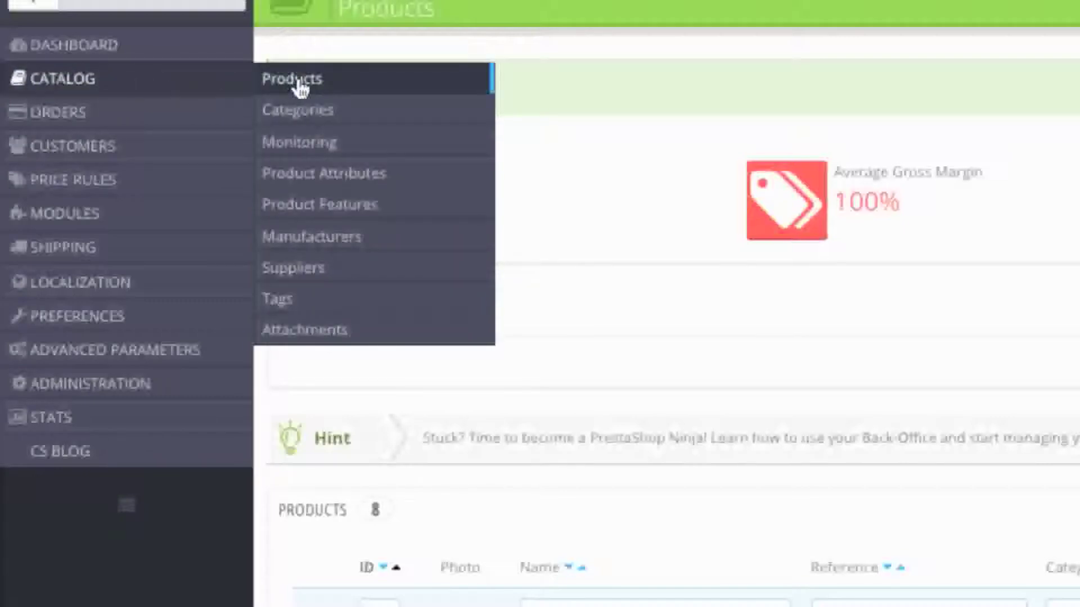
pyautogui.click(296, 78)
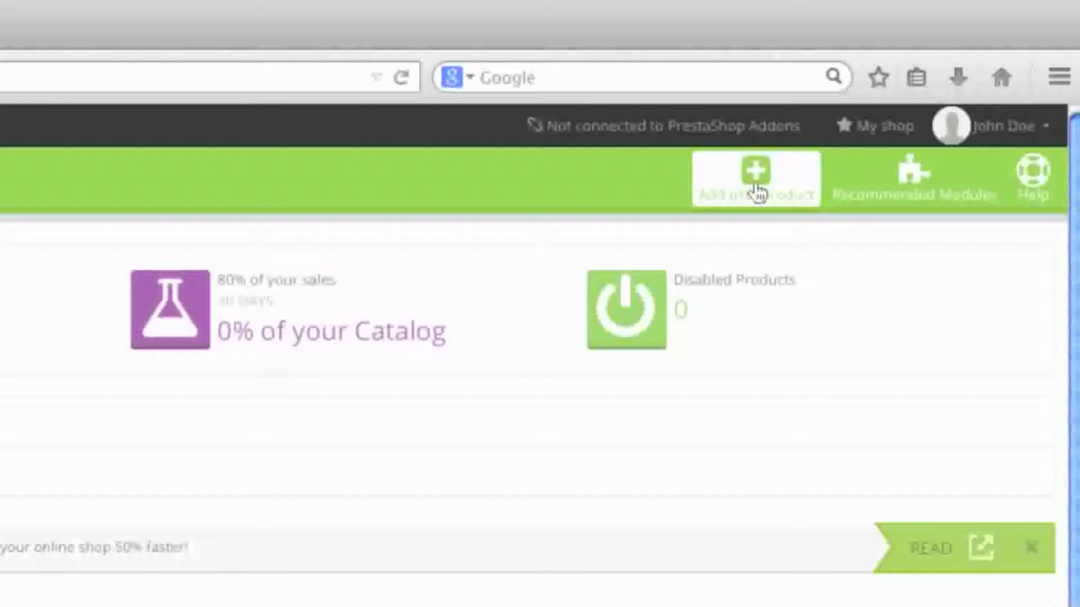
pyautogui.click(756, 186)
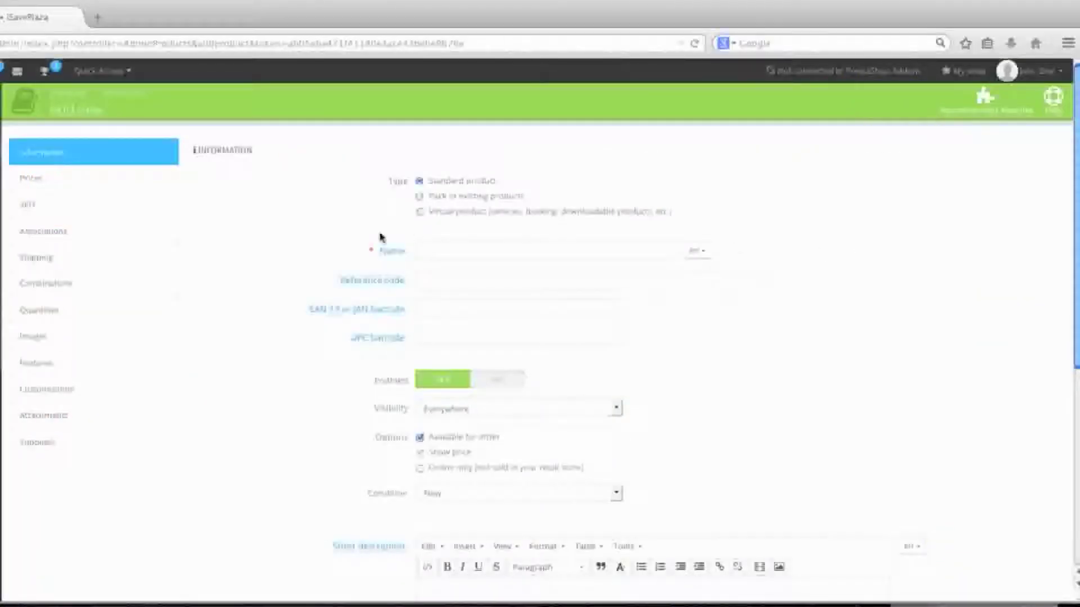
pyautogui.click(420, 212)
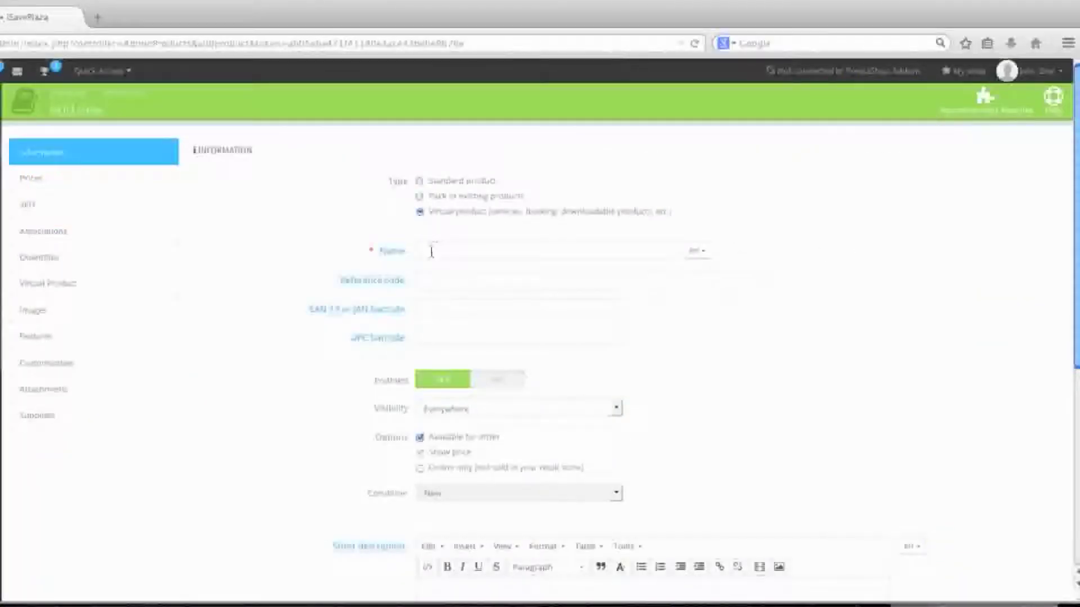
# Step: Name the product "Jazz Music Single" in English and check the languages available for the name
pyautogui.click(431, 252)
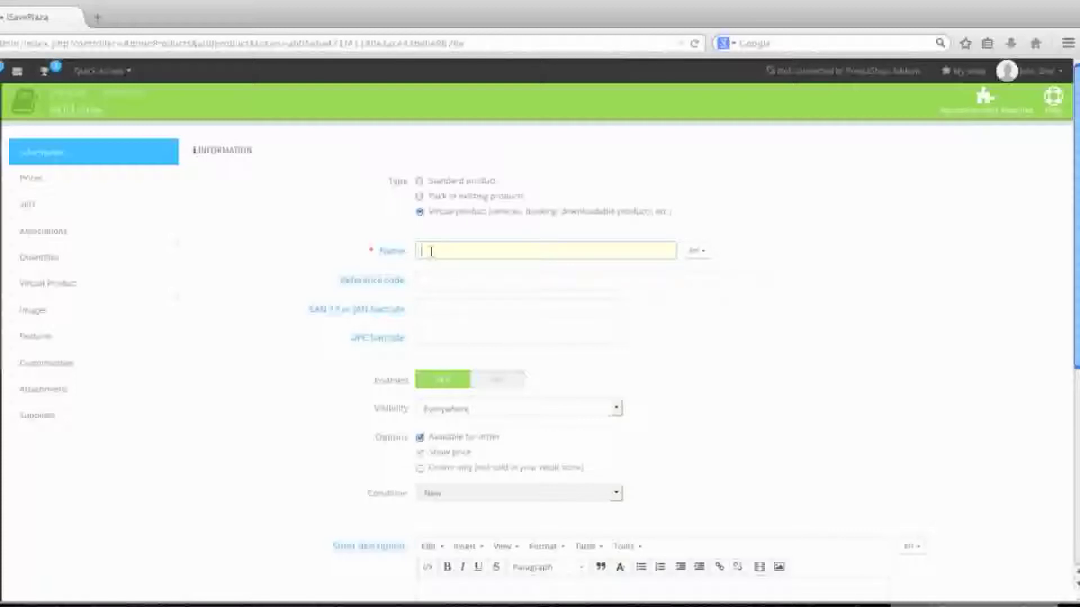
pyautogui.write('Jazz Music Single')
pyautogui.scroll(-2, 820, 245)
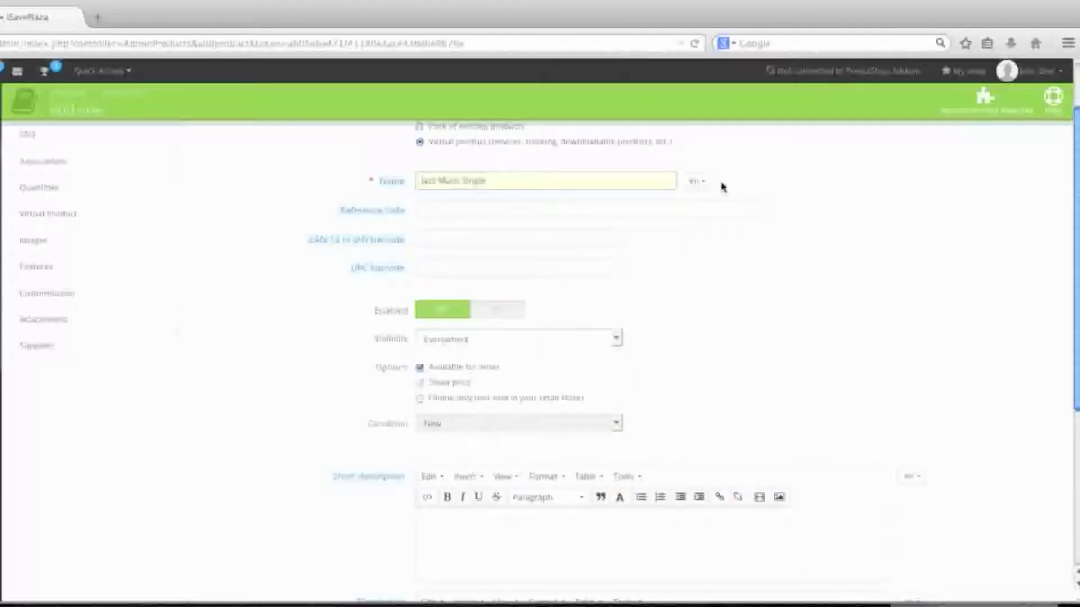
pyautogui.click(696, 182)
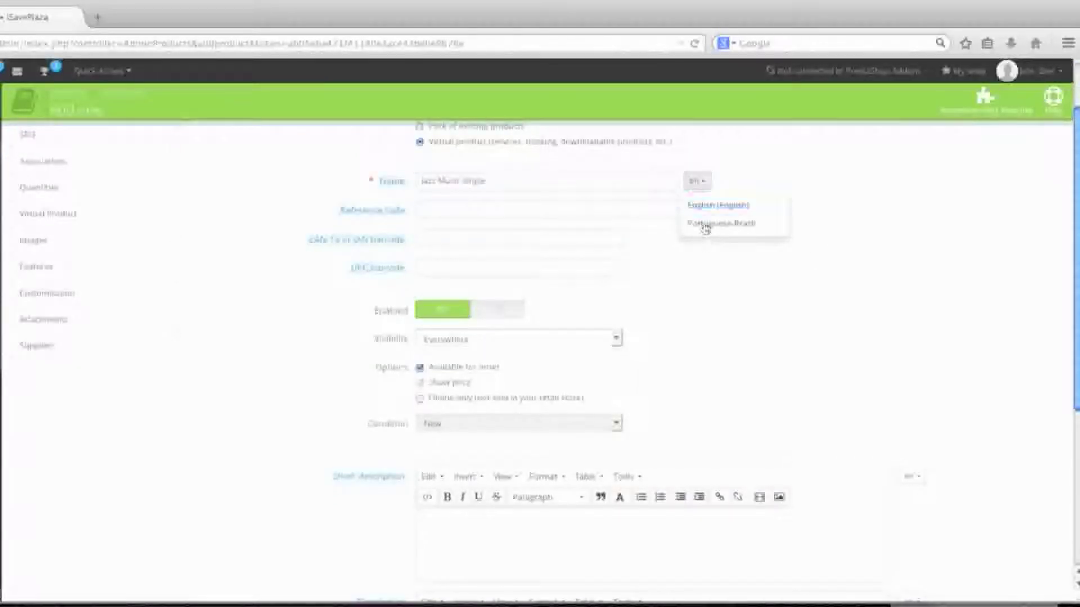
pyautogui.click(703, 179)
# Step: Review the reference code and barcode hints and set the product's visibility to Everywhere
pyautogui.moveTo(376, 212)
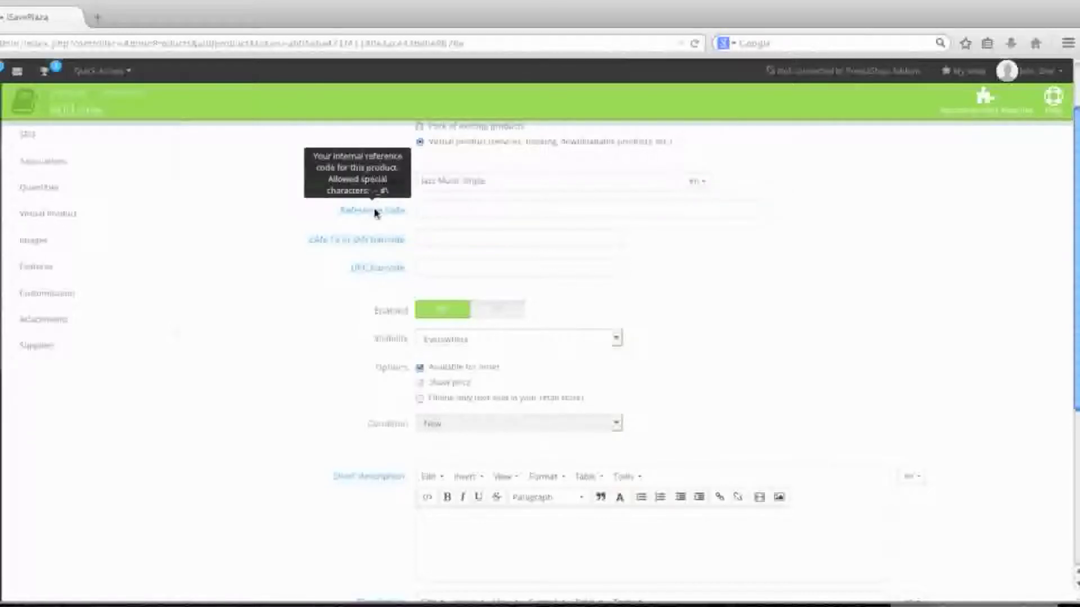
pyautogui.moveTo(369, 248)
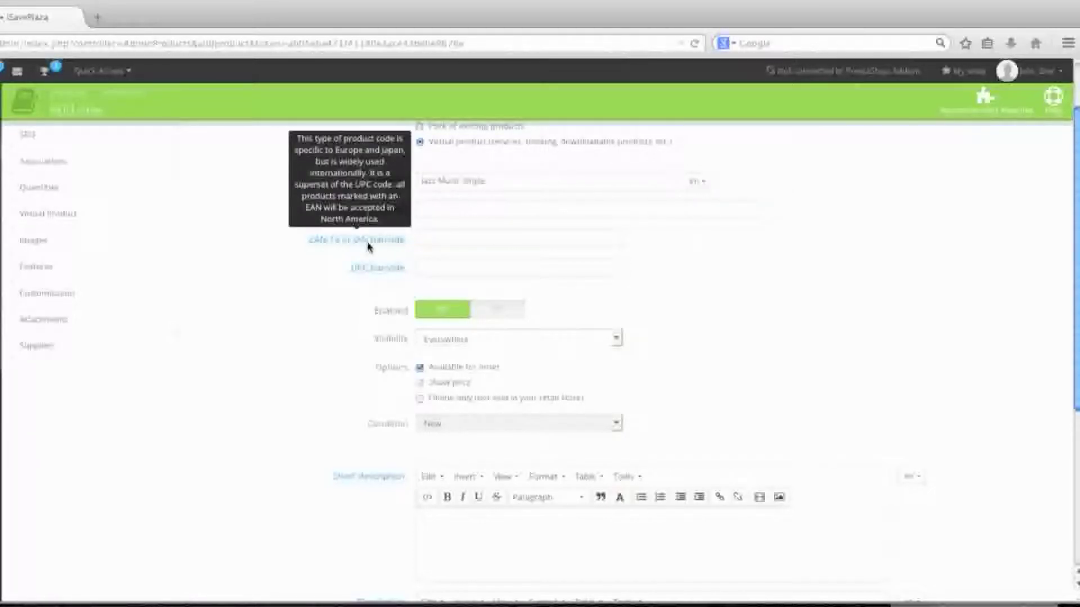
pyautogui.scroll(-2, 380, 267)
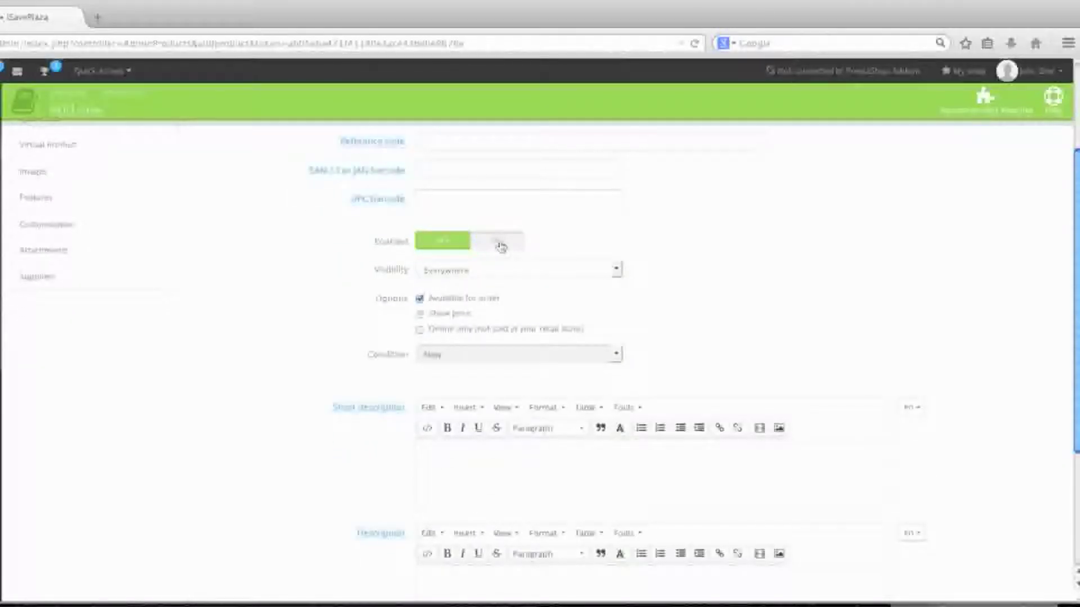
pyautogui.click(449, 271)
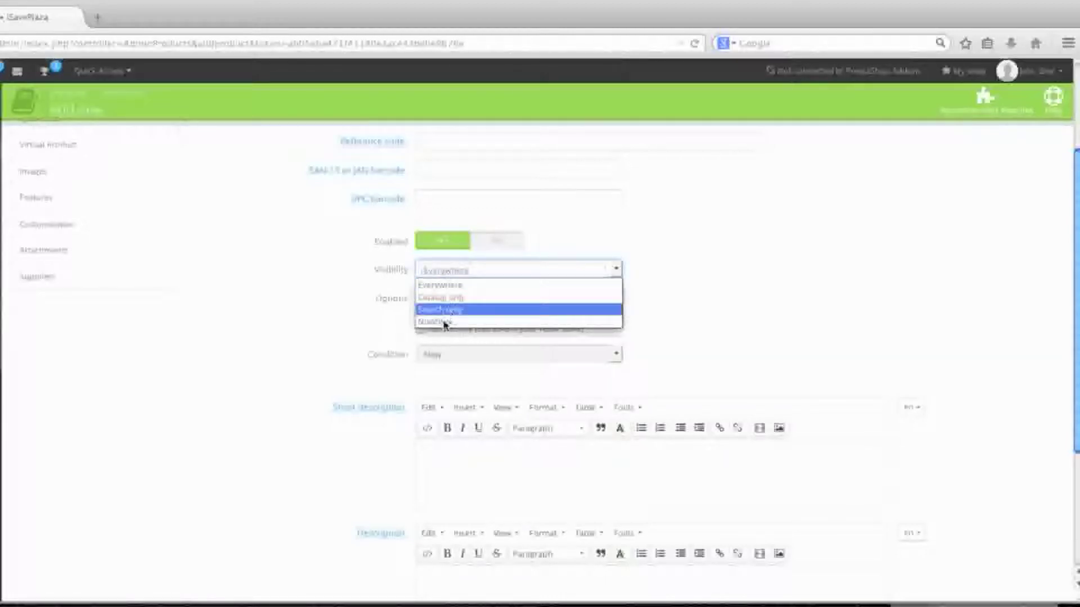
pyautogui.click(429, 285)
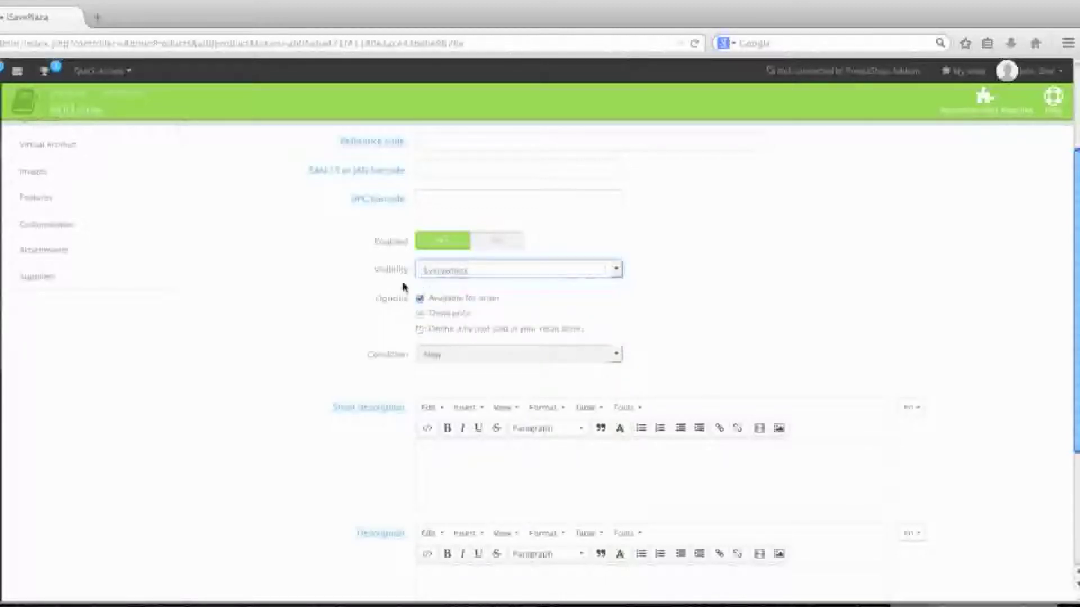
# Step: Turn the Available for order option off and back on
pyautogui.scroll(-2, 380, 282)
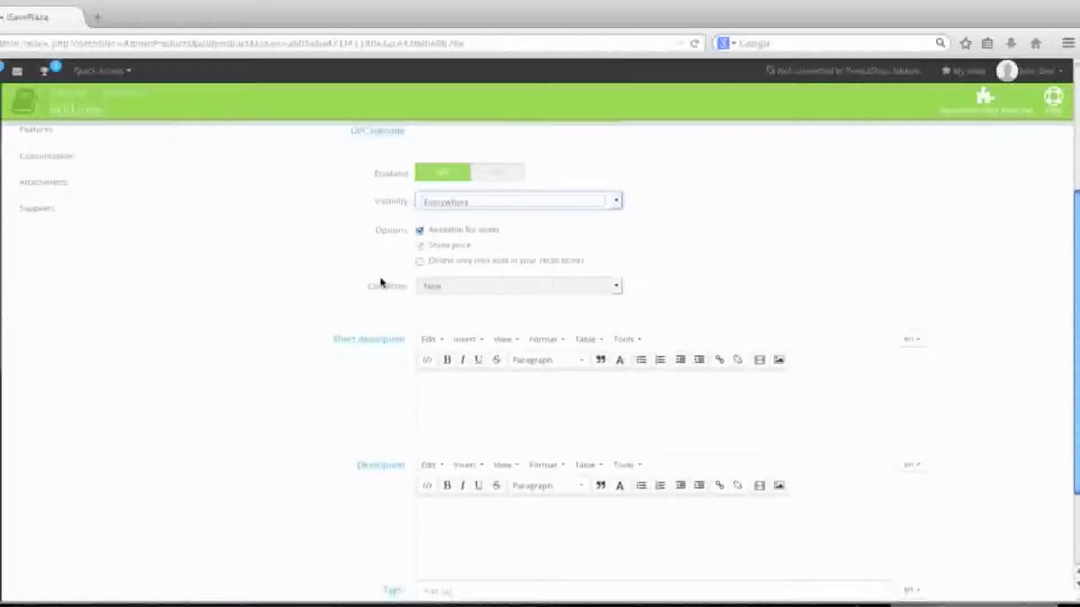
pyautogui.click(420, 230)
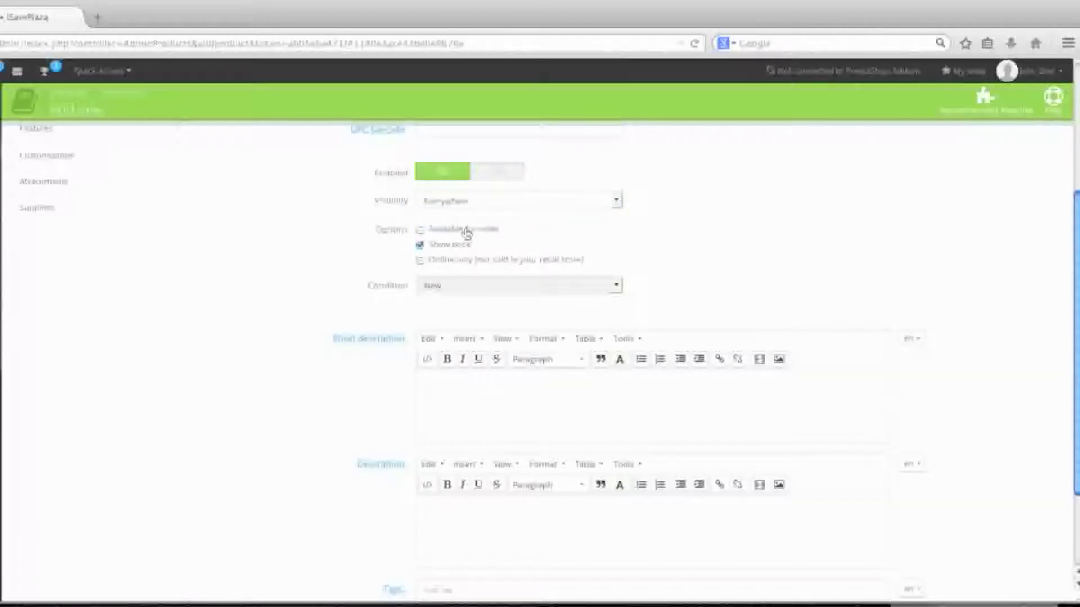
pyautogui.click(421, 231)
# Step: Add short description "Here is the latest Jazz single." and description "2014 Jazz single which has been recorded by the best jazz artist in New Orleans. Order now!"
pyautogui.scroll(-2, 437, 270)
pyautogui.click(438, 270)
pyautogui.write('Here is the latest Jazz single')
pyautogui.click(479, 410)
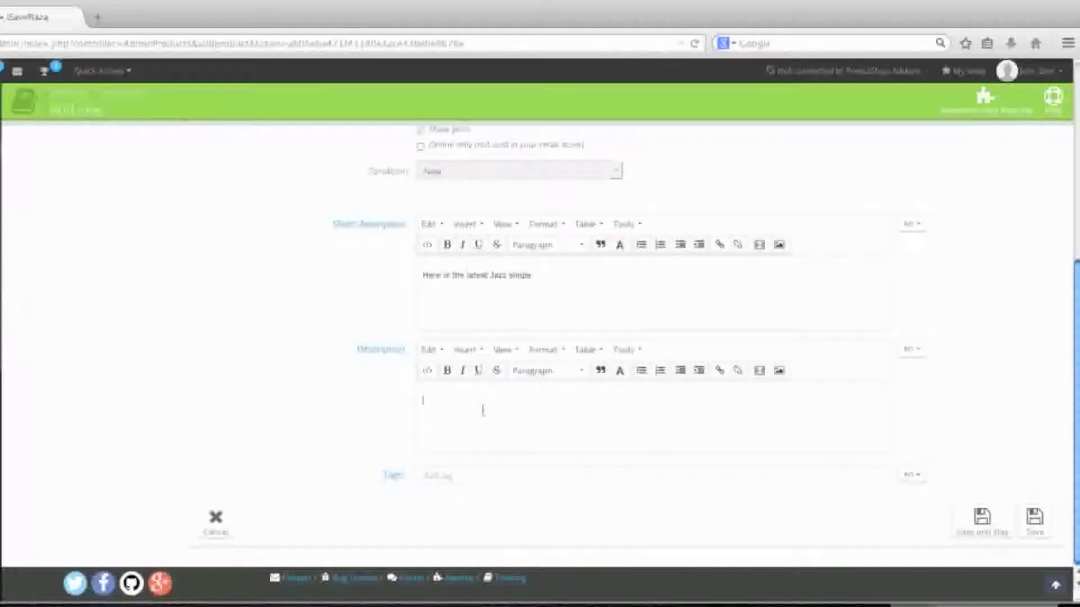
pyautogui.write('2014 Jazz single which has been recorded by the best jazz artist in New Orleans. Order now!')
# Step: Add the tag "Jazz album" and save the new product, keeping it open for editing
pyautogui.click(457, 479)
pyautogui.write('Jazz album')
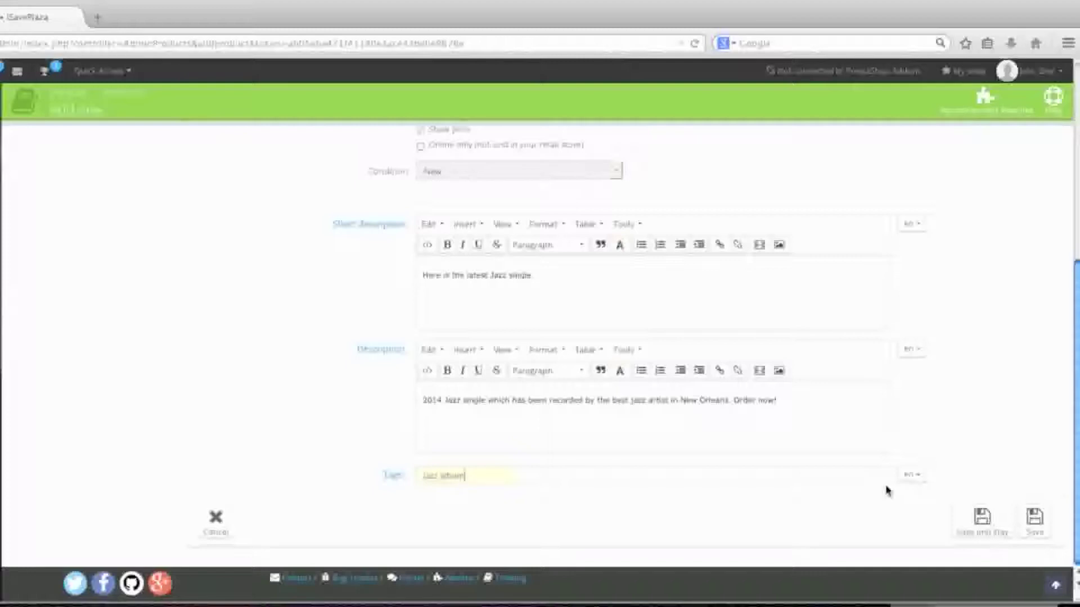
pyautogui.press('Return')
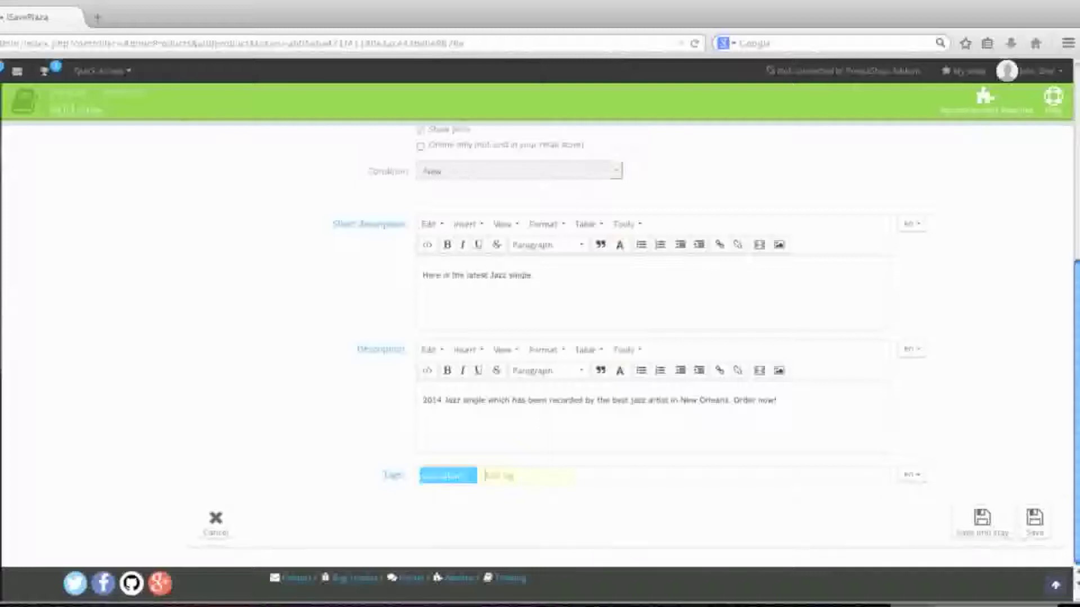
pyautogui.click(990, 525)
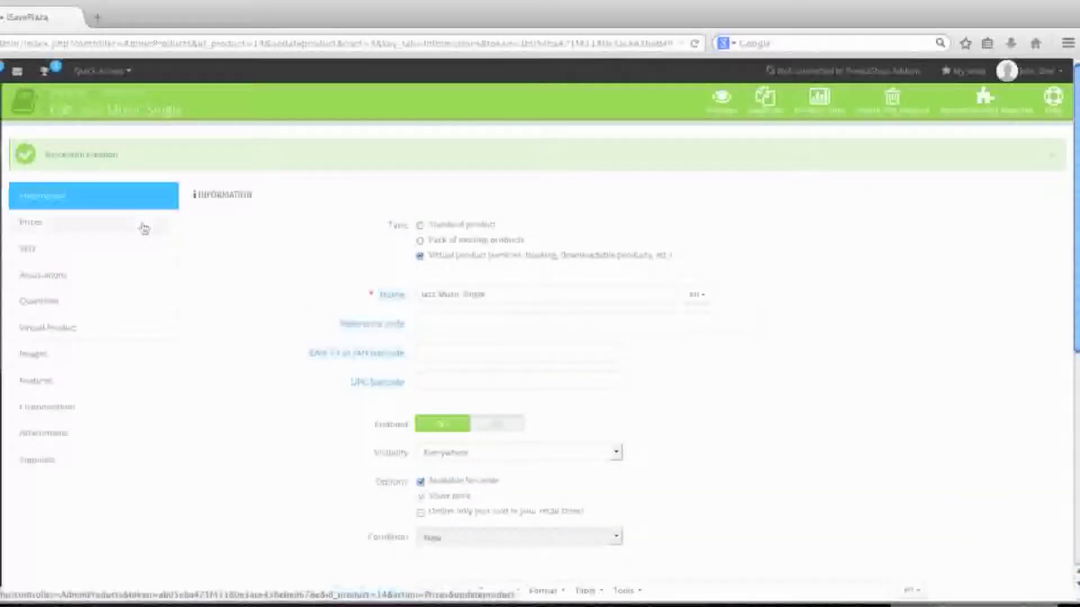
# Step: Set the product's retail price to $9 and its tax rule to No Tax
pyautogui.click(144, 225)
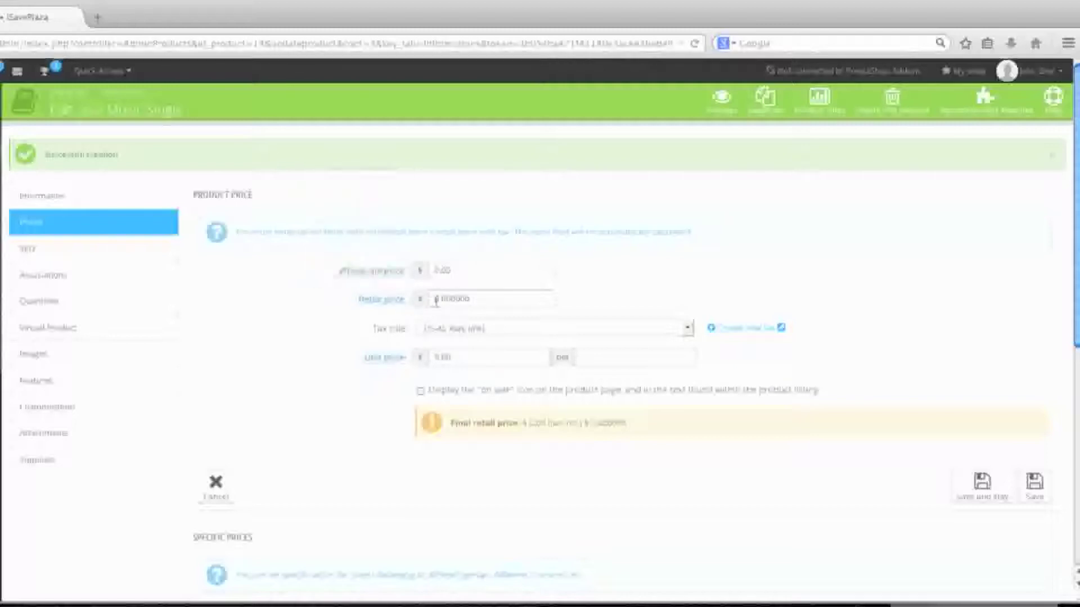
pyautogui.click(436, 299)
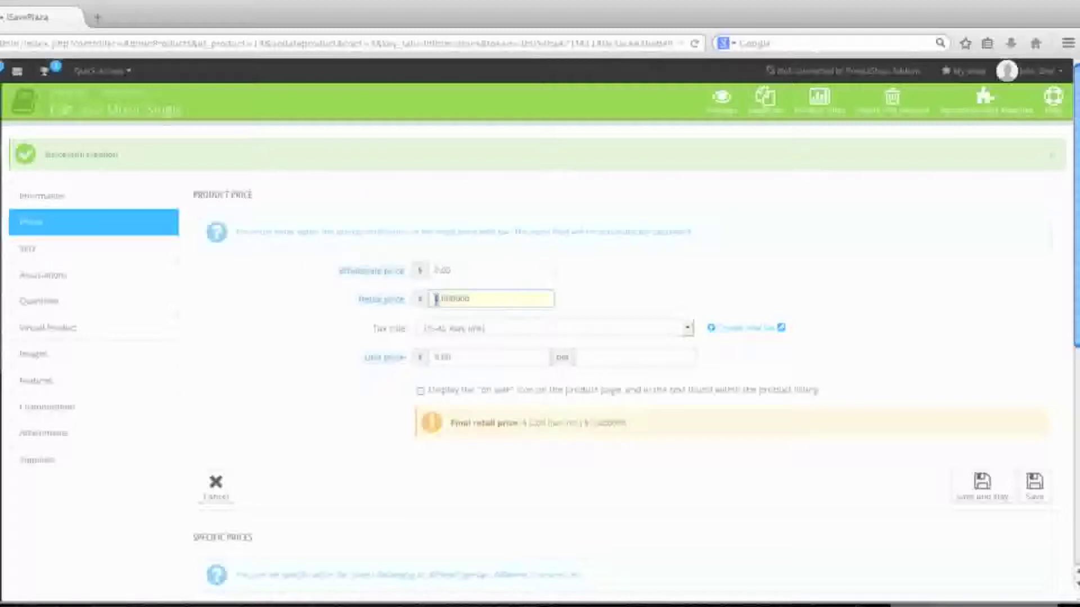
pyautogui.write('9')
pyautogui.click(631, 292)
pyautogui.scroll(-1, 390, 321)
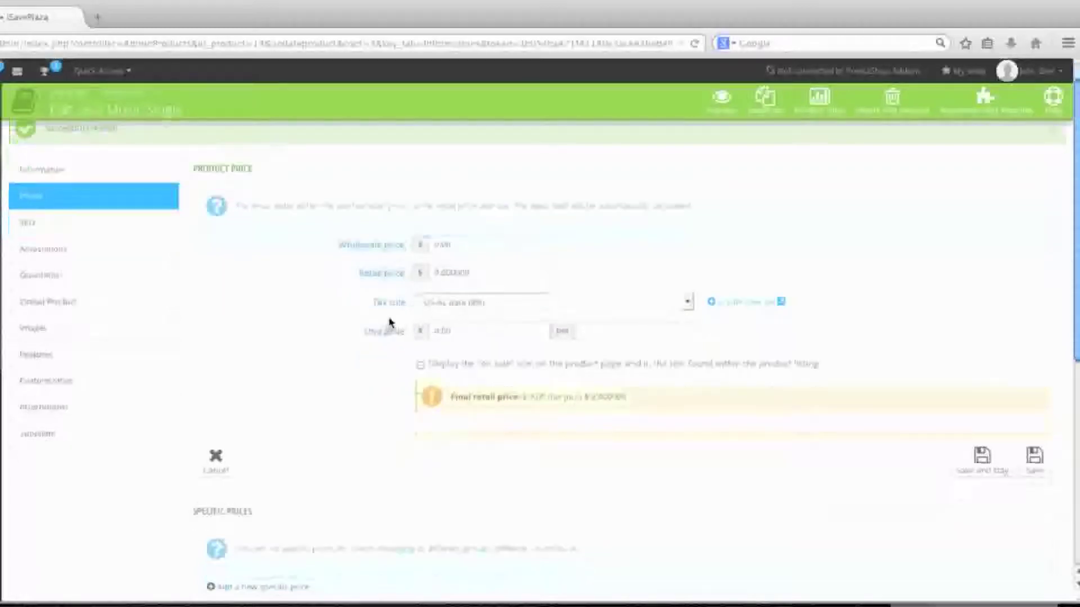
pyautogui.click(475, 304)
pyautogui.click(448, 317)
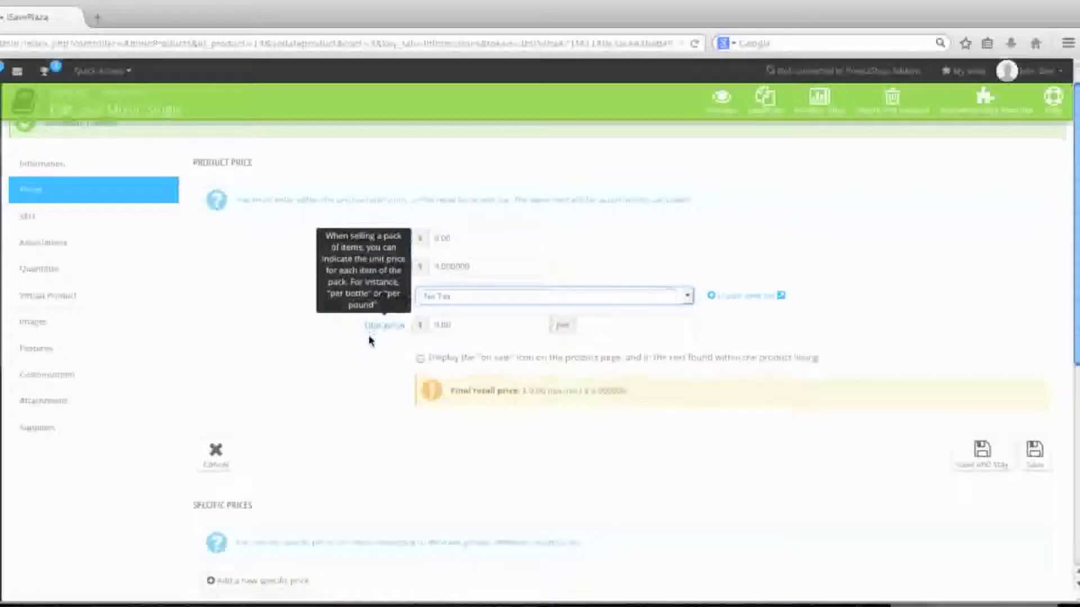
# Step: Set the product's unit price to $1.00 per pack
pyautogui.scroll(-1, 372, 342)
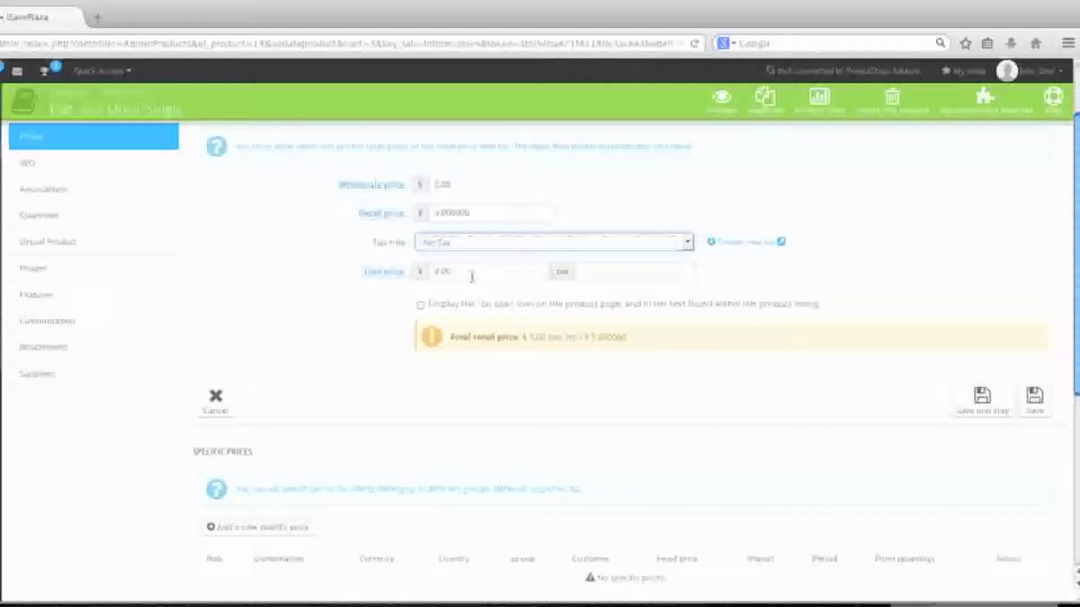
pyautogui.click(436, 272)
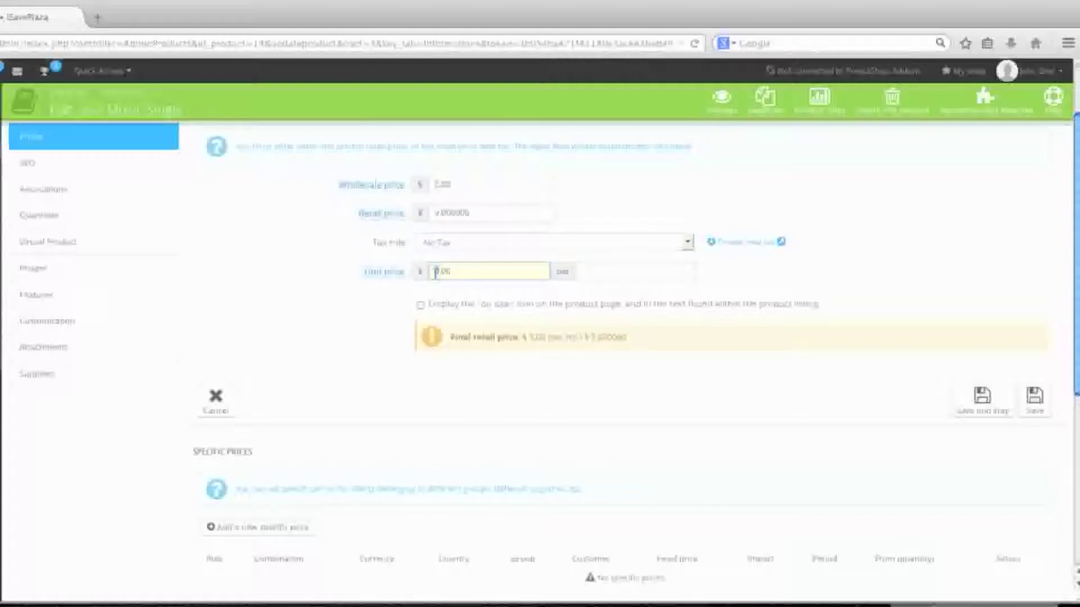
pyautogui.write('1')
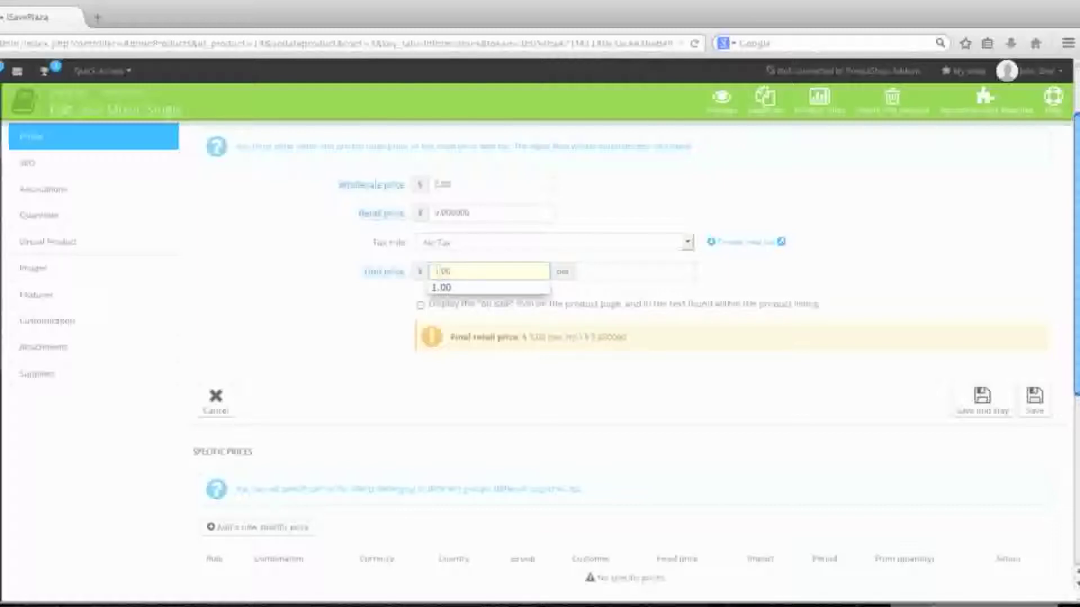
pyautogui.click(601, 269)
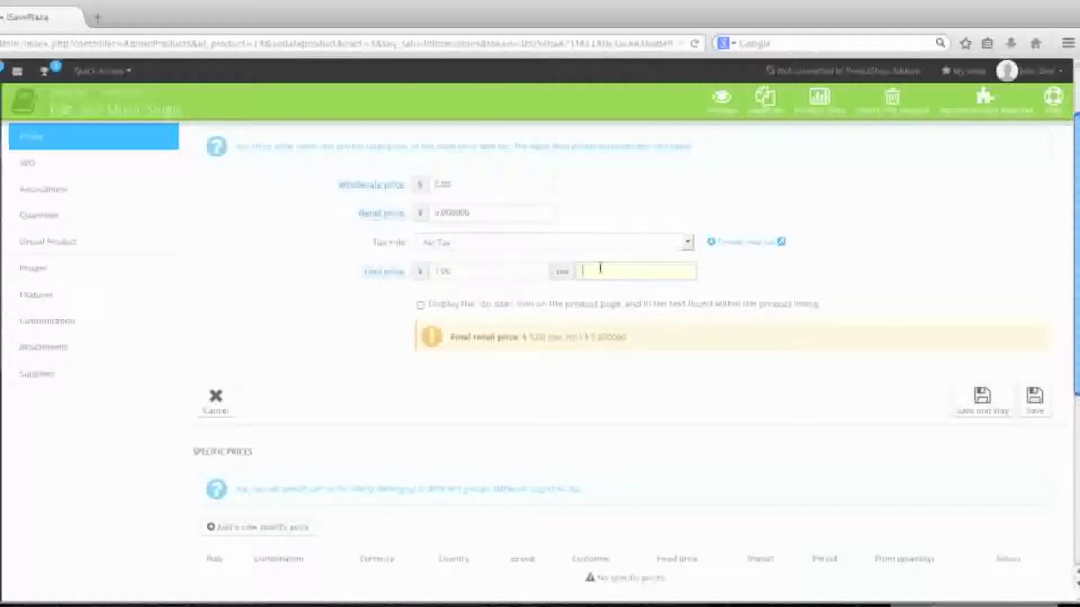
pyautogui.write('pack')
# Step: Clear the unit price and its unit, and save the product's prices without leaving the product
pyautogui.doubleClick(616, 276)
pyautogui.press('BackSpace')
pyautogui.doubleClick(480, 272)
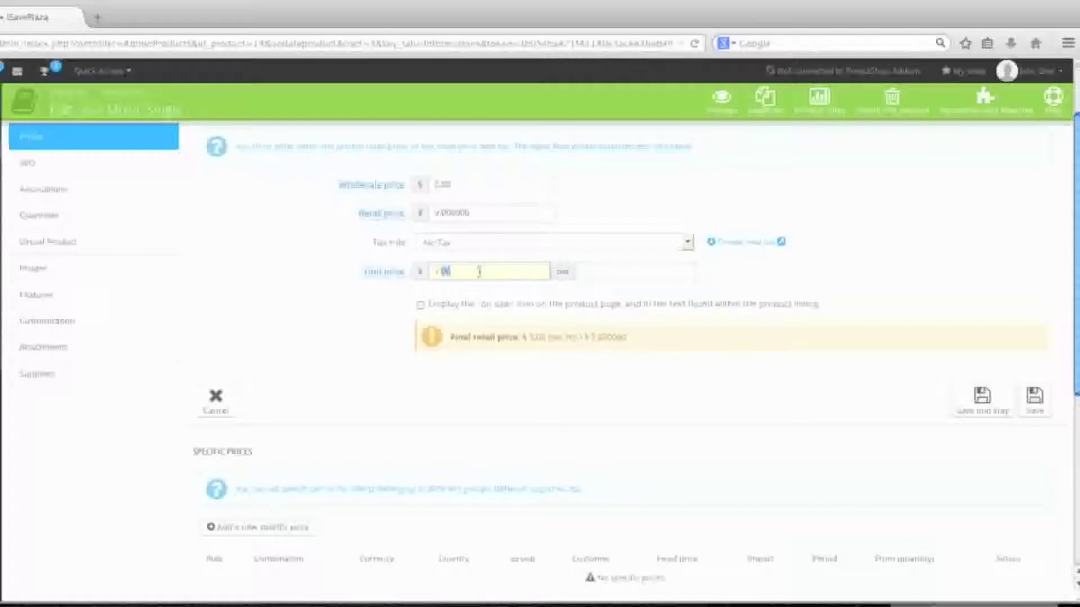
pyautogui.press('BackSpace')
pyautogui.press('BackSpace')
pyautogui.press('BackSpace')
pyautogui.click(419, 307)
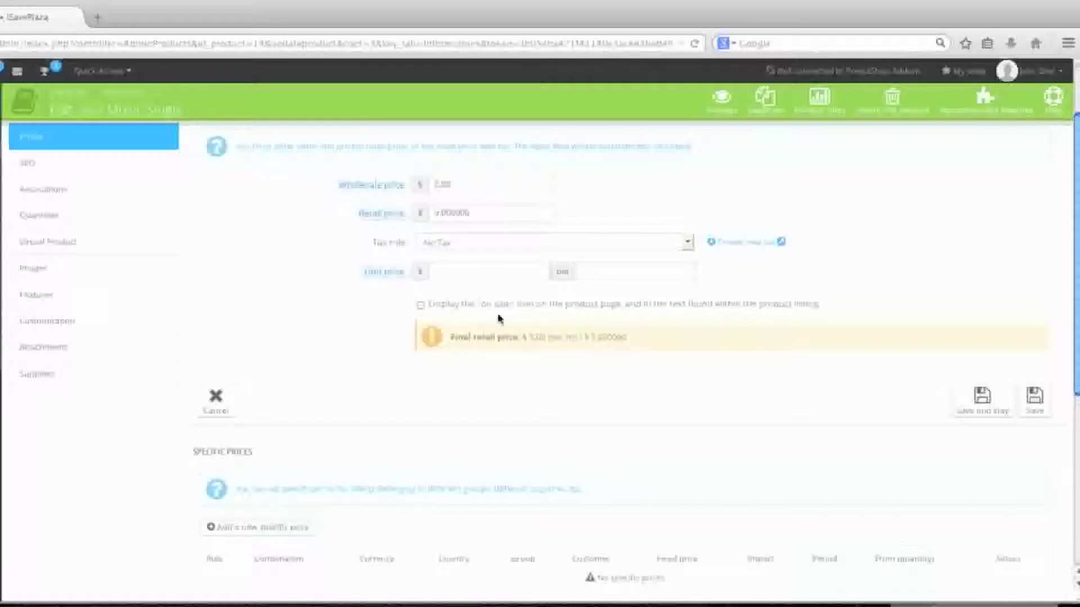
pyautogui.click(968, 414)
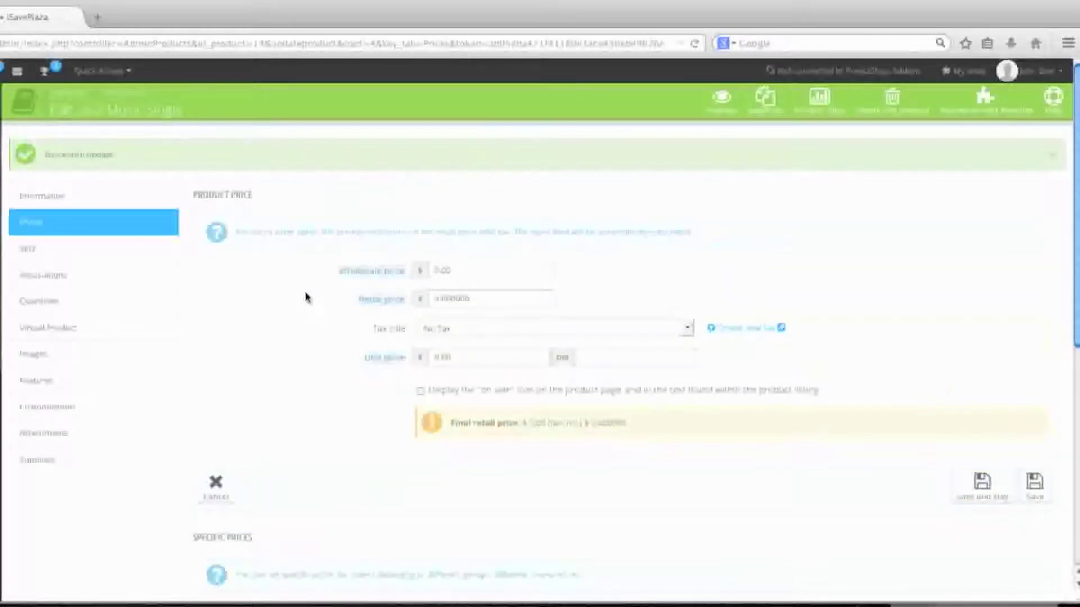
# Step: Set the SEO meta description to "2014 jazz single that's sweeping the nation by storm" and save the product, keeping it open
pyautogui.click(143, 248)
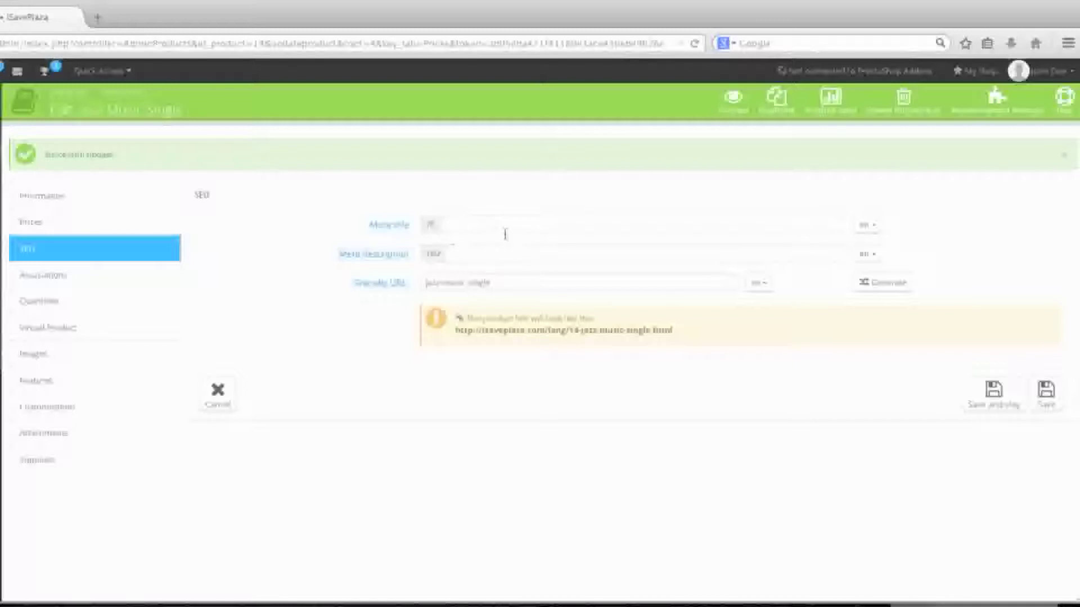
pyautogui.click(477, 254)
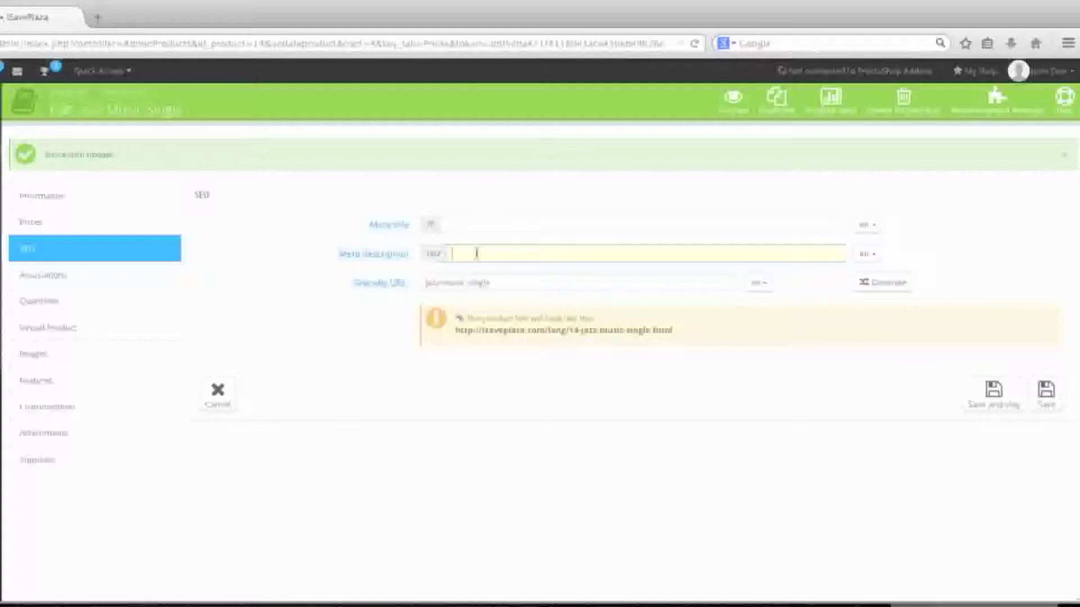
pyautogui.write("2014 jazz single that's sweeping the nation by storm")
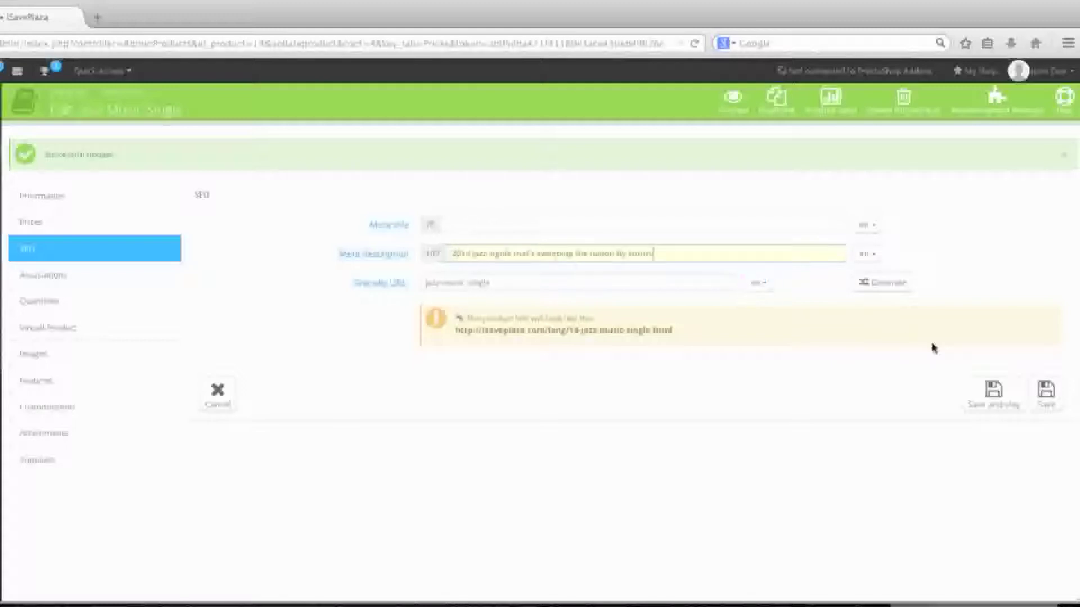
pyautogui.click(994, 399)
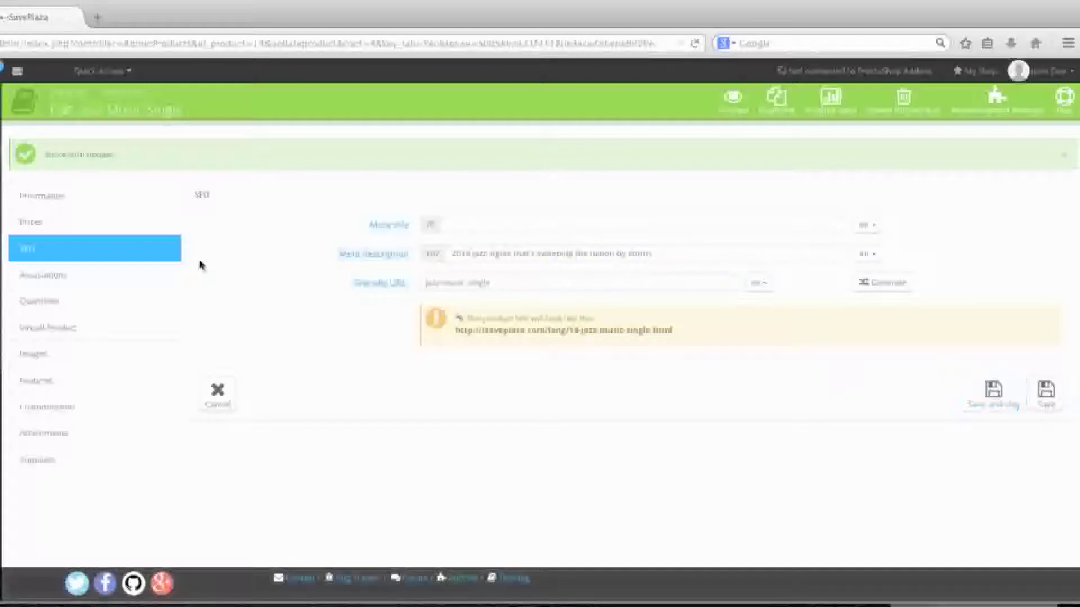
# Step: Open the product's associations and expand the whole category tree to review the available categories
pyautogui.click(137, 273)
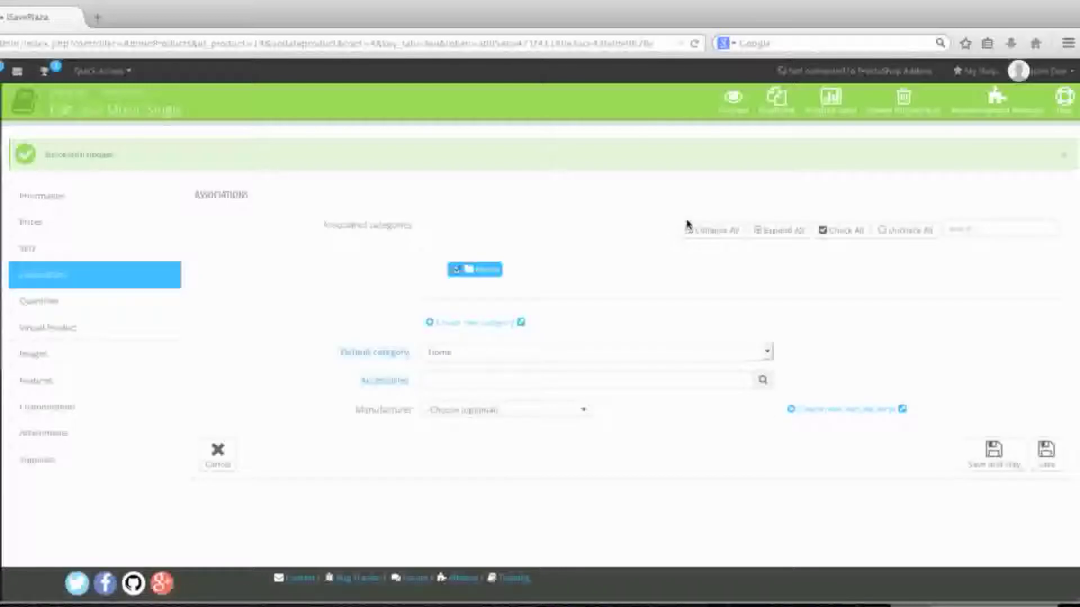
pyautogui.click(783, 232)
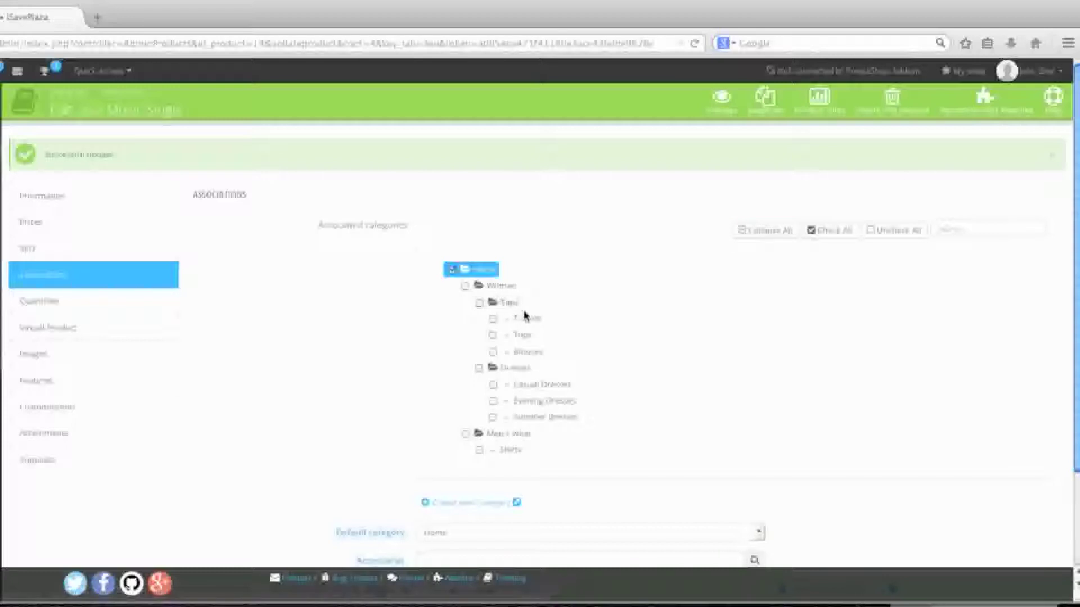
pyautogui.scroll(-2, 525, 315)
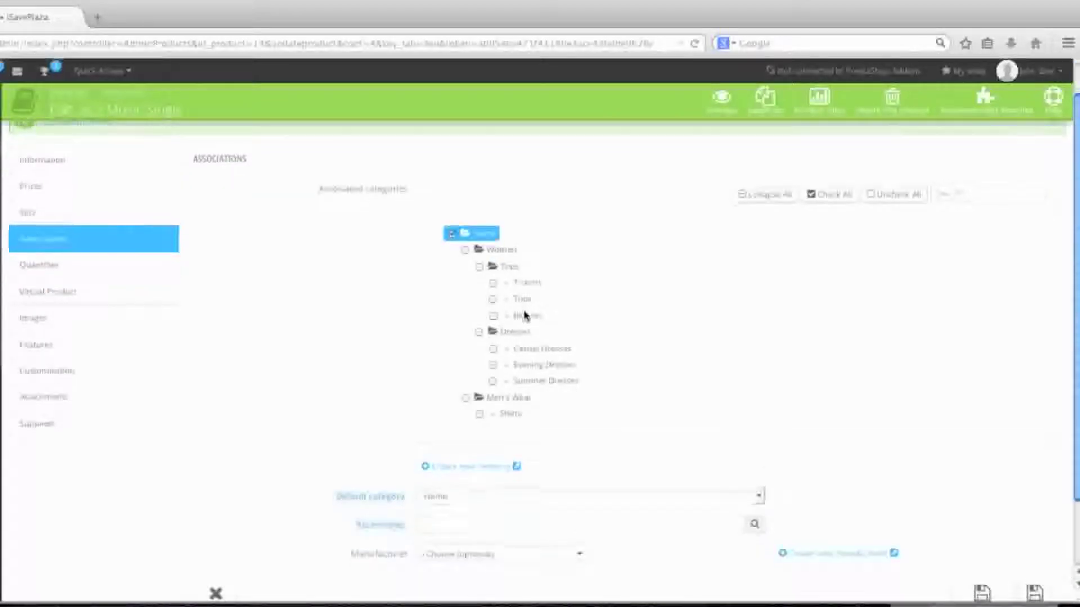
pyautogui.scroll(-1, 523, 313)
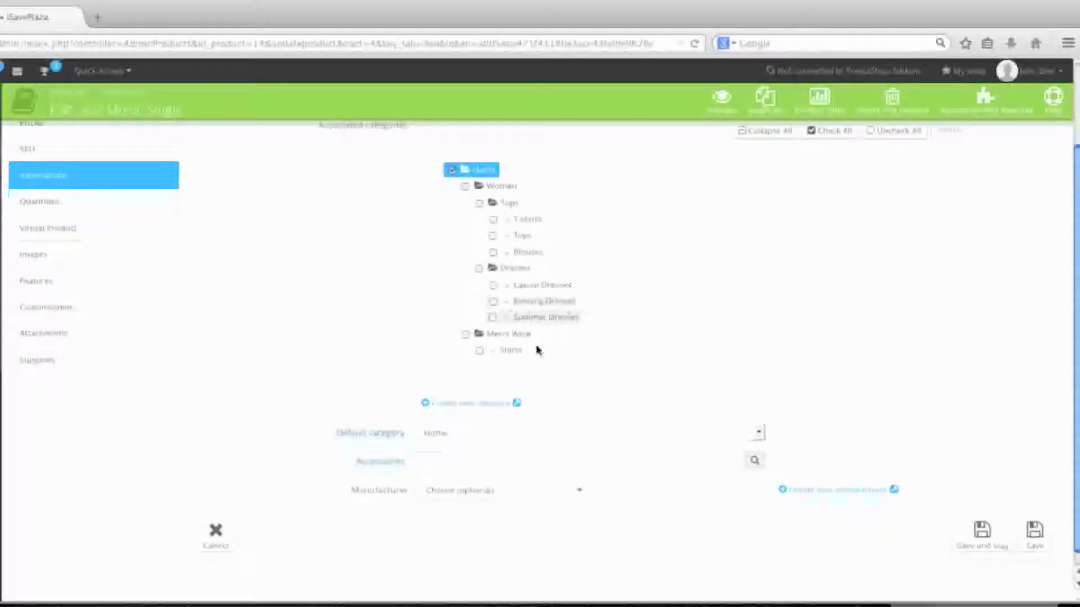
# Step: Create and save a new displayed category named "Downloads" under Home, starting from the product's associations
pyautogui.click(475, 405)
pyautogui.click(599, 293)
pyautogui.click(352, 179)
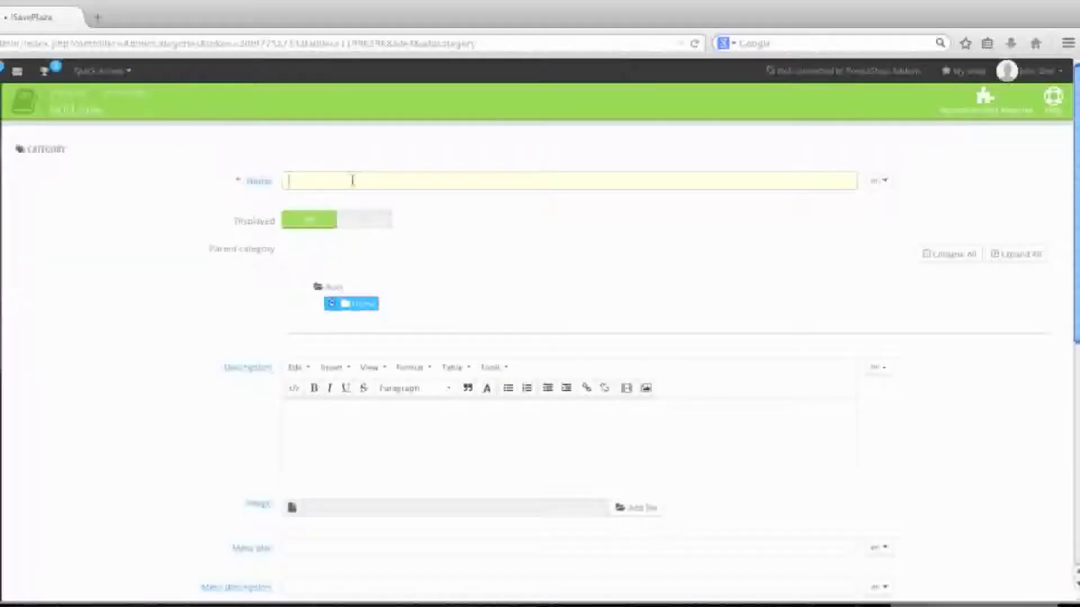
pyautogui.write('Downloads')
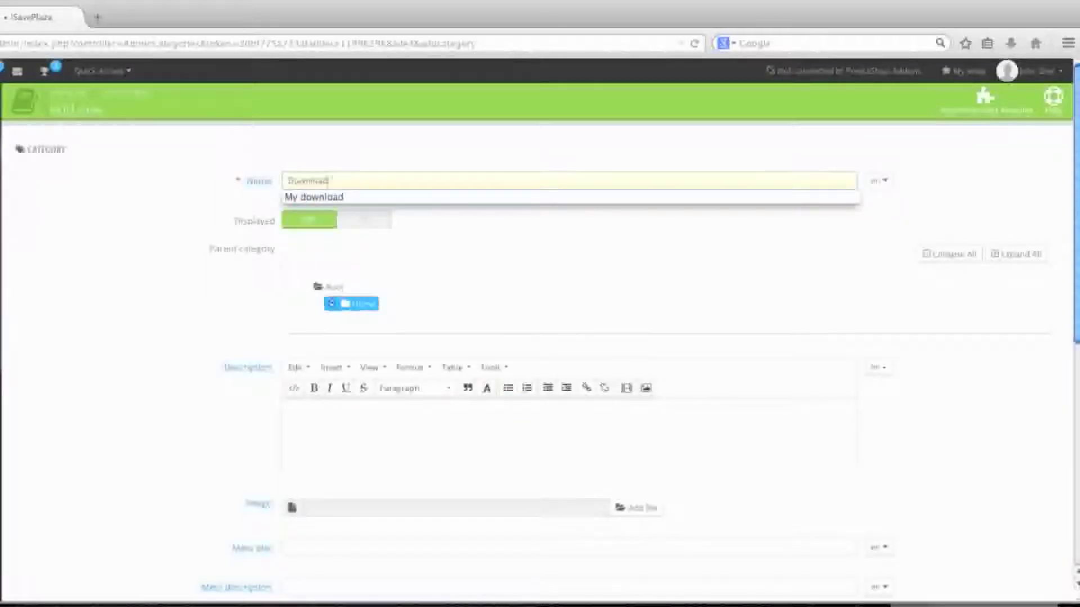
pyautogui.click(456, 241)
pyautogui.scroll(-3, 457, 243)
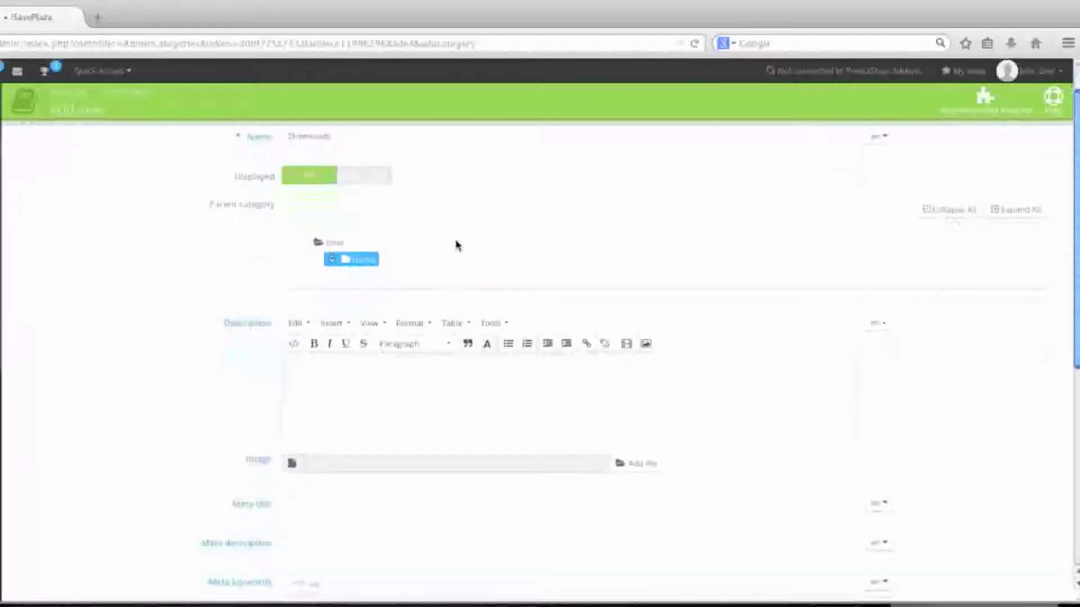
pyautogui.scroll(-3, 348, 279)
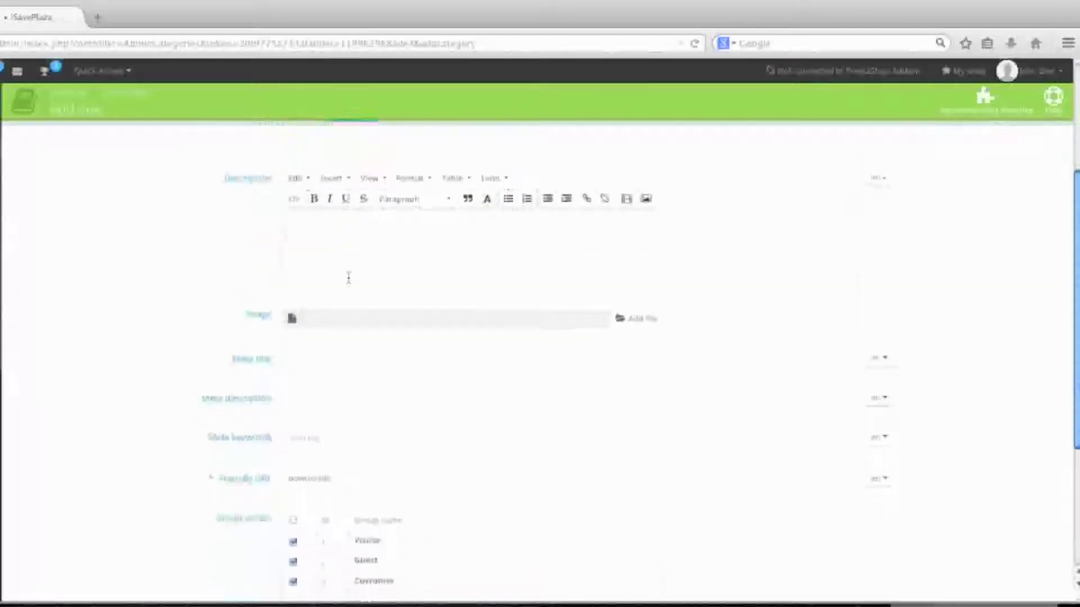
pyautogui.scroll(-2, 342, 294)
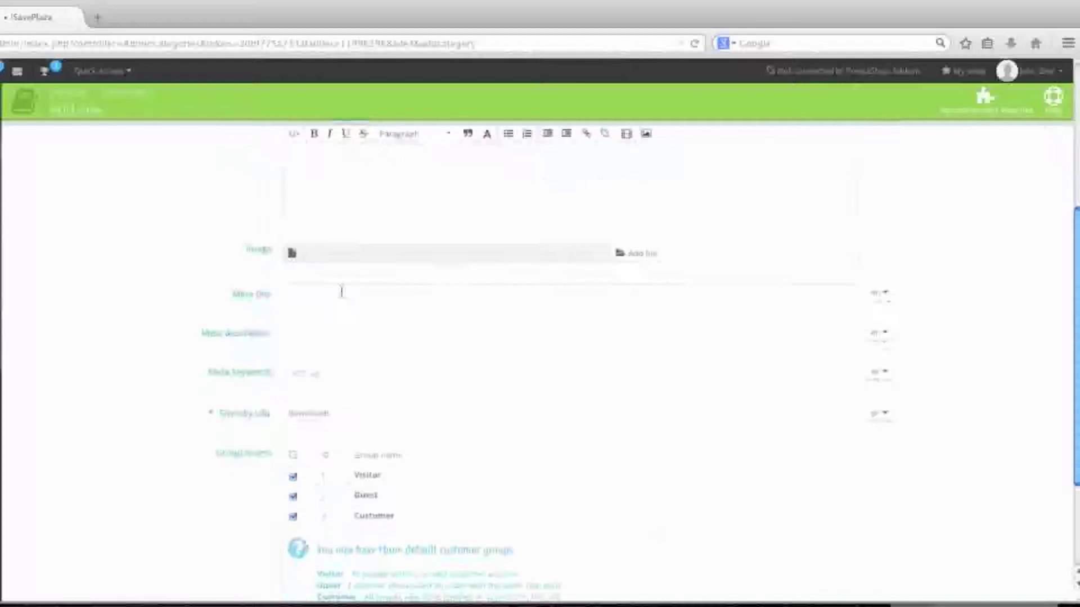
pyautogui.scroll(-4, 371, 318)
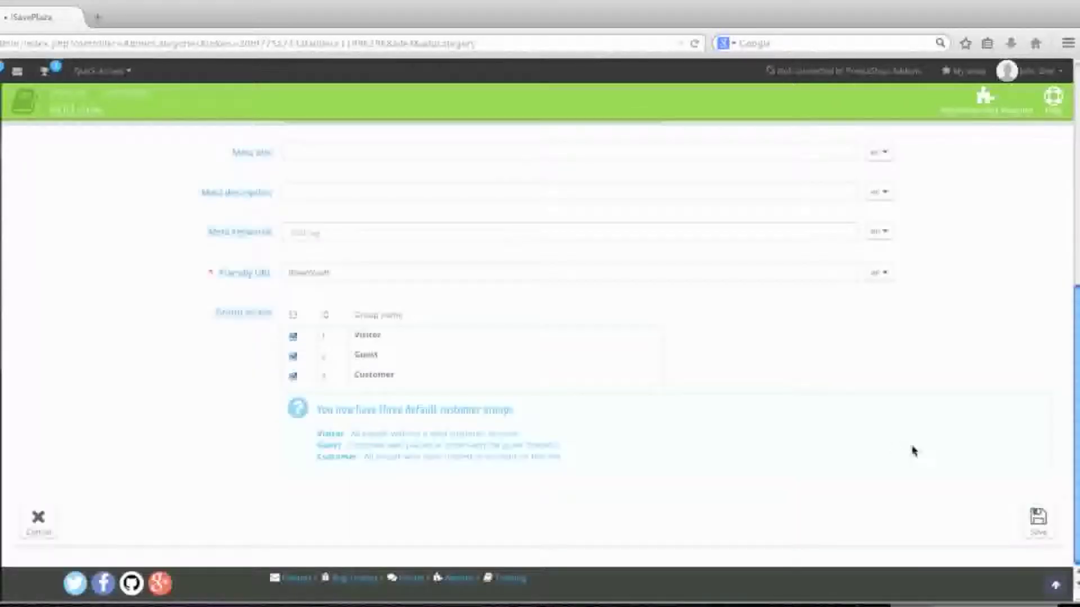
pyautogui.click(1041, 528)
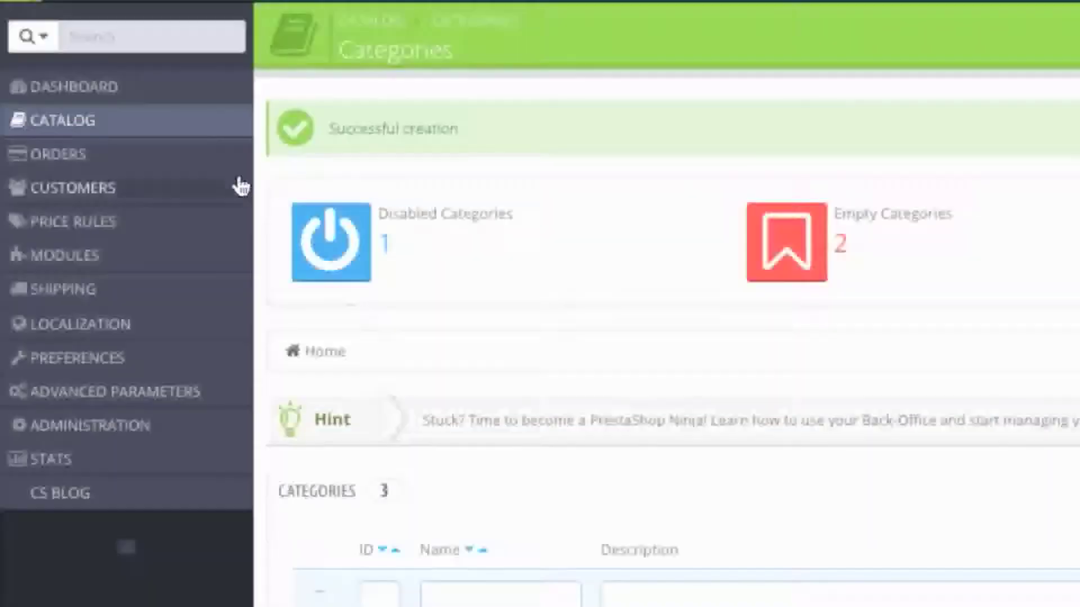
# Step: Reopen the Jazz Music Single product for editing from the catalog's product list
pyautogui.moveTo(106, 151)
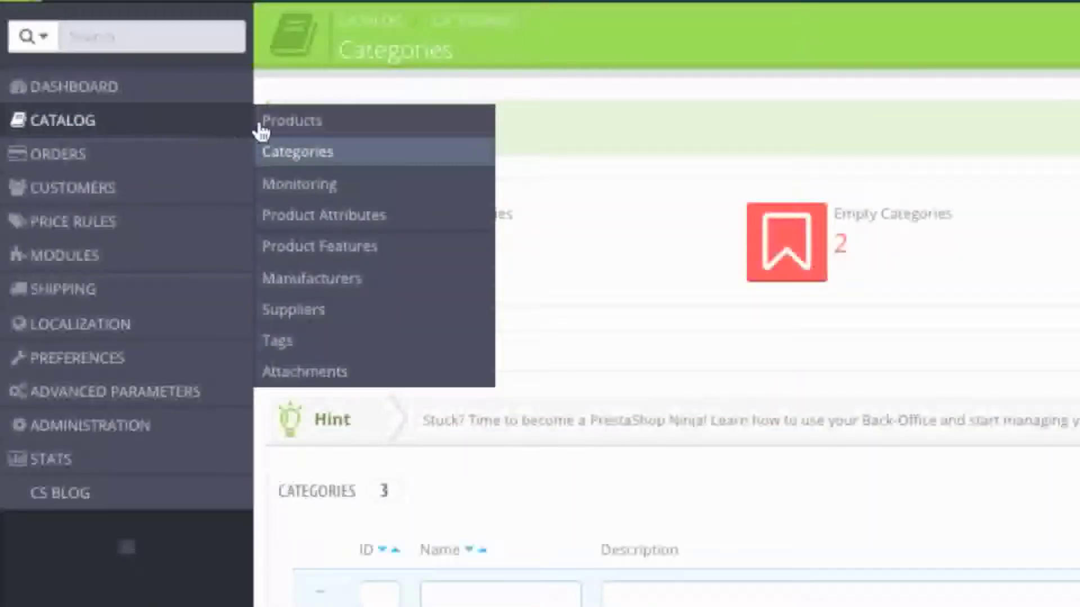
pyautogui.click(304, 119)
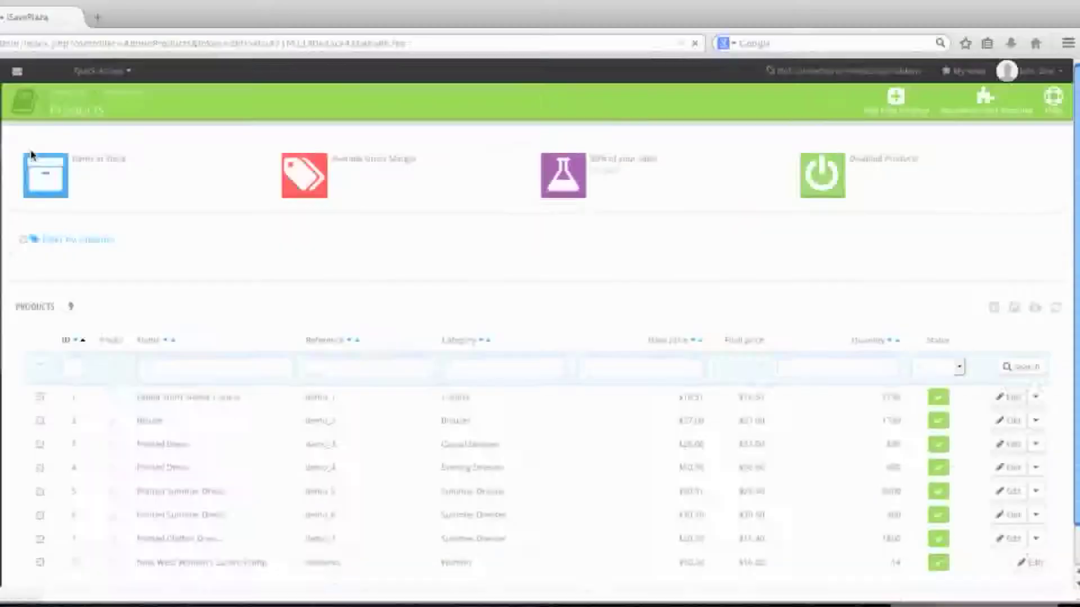
pyautogui.scroll(-5, 380, 428)
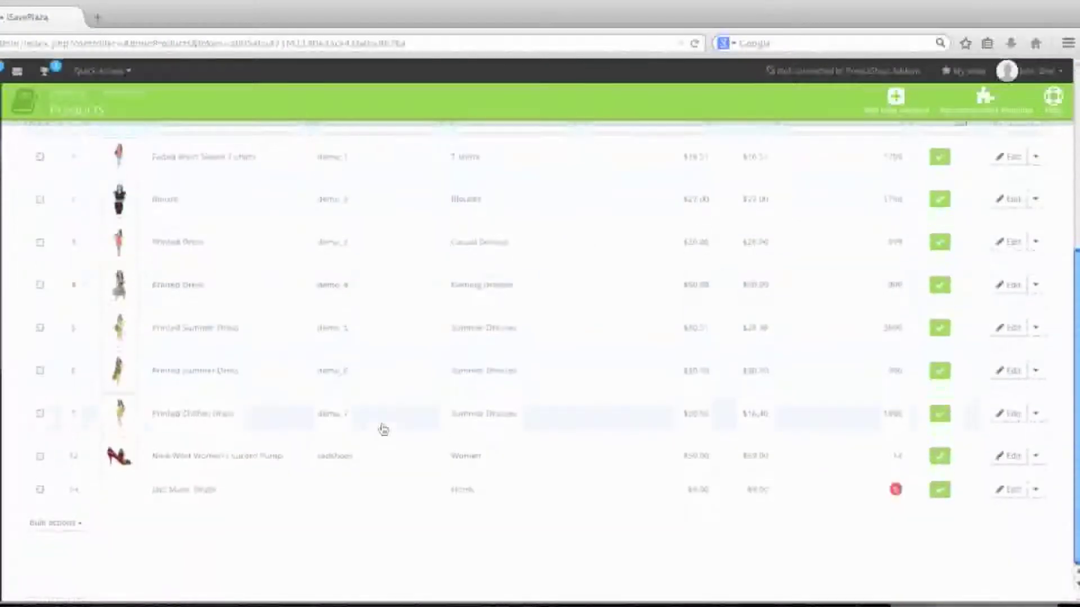
pyautogui.click(1007, 490)
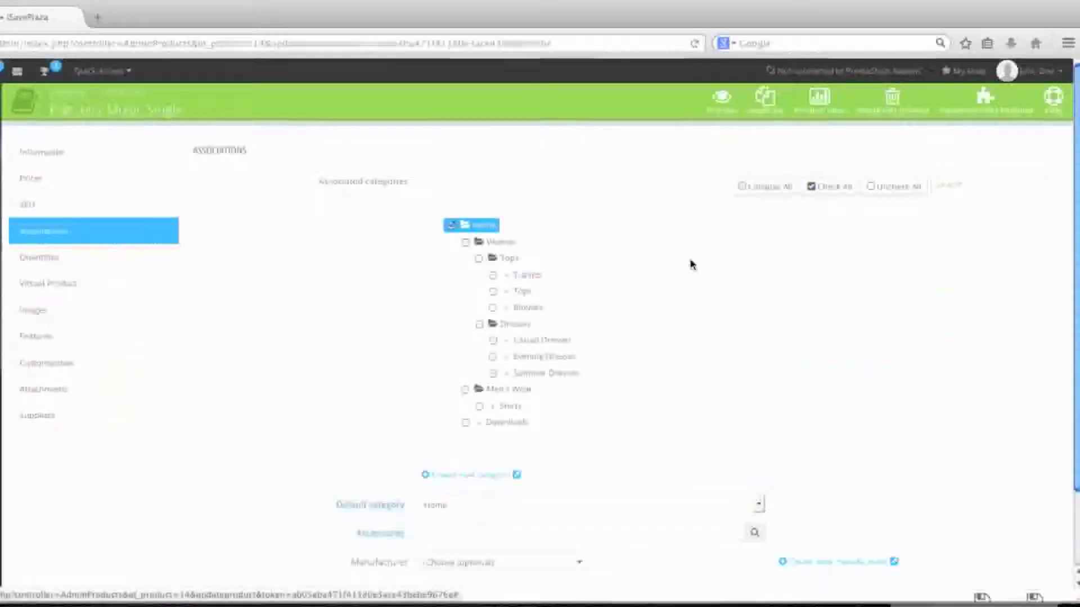
# Step: Associate the product with the Downloads category, make Downloads its default category, and save while staying on the product
pyautogui.click(466, 423)
pyautogui.scroll(-1, 591, 442)
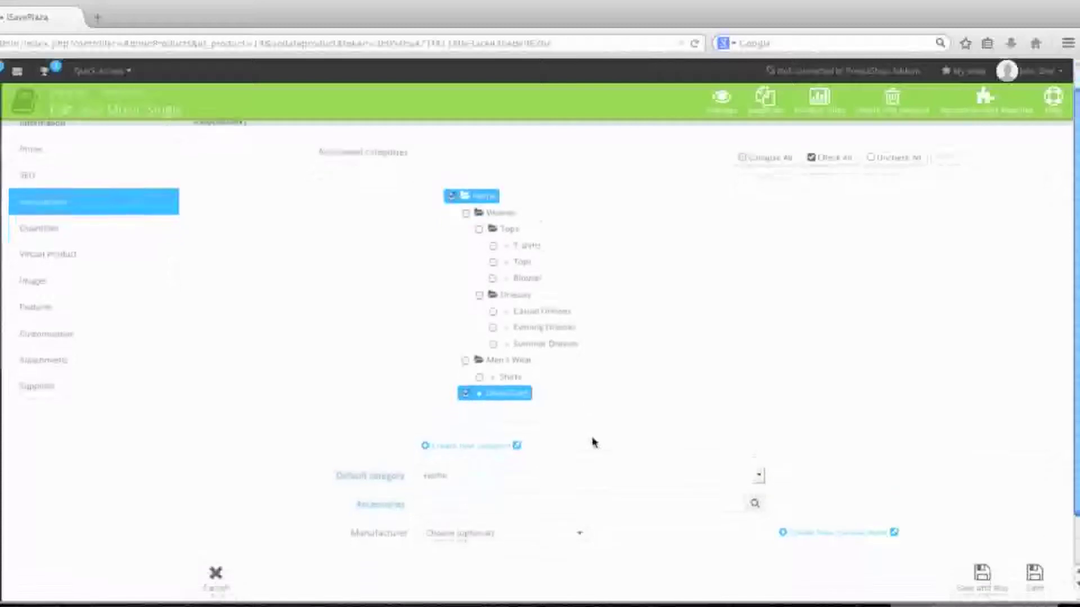
pyautogui.scroll(-2, 594, 442)
pyautogui.click(529, 421)
pyautogui.click(525, 446)
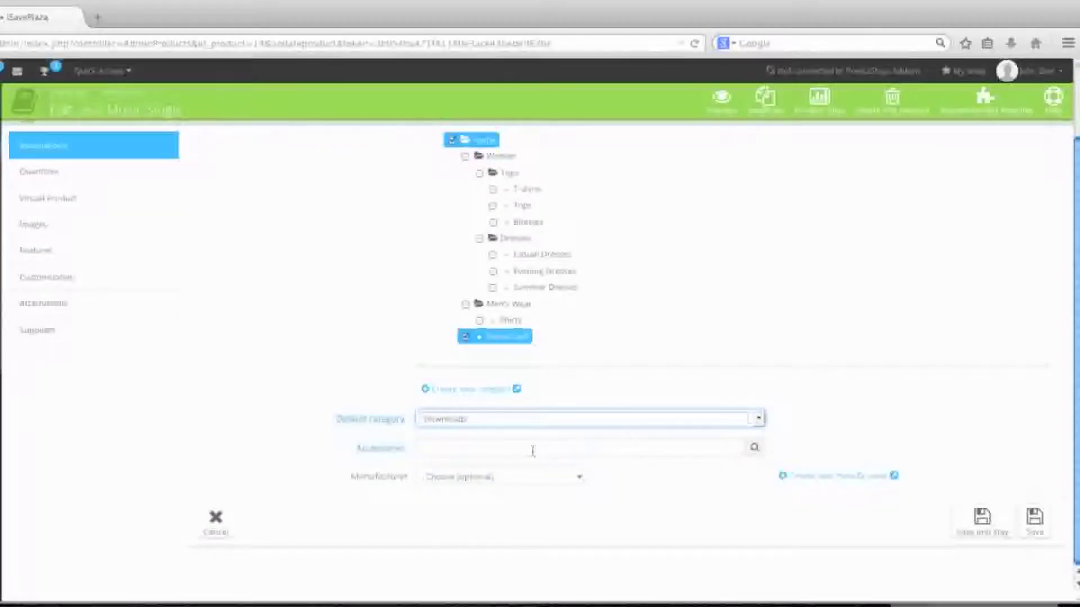
pyautogui.click(969, 532)
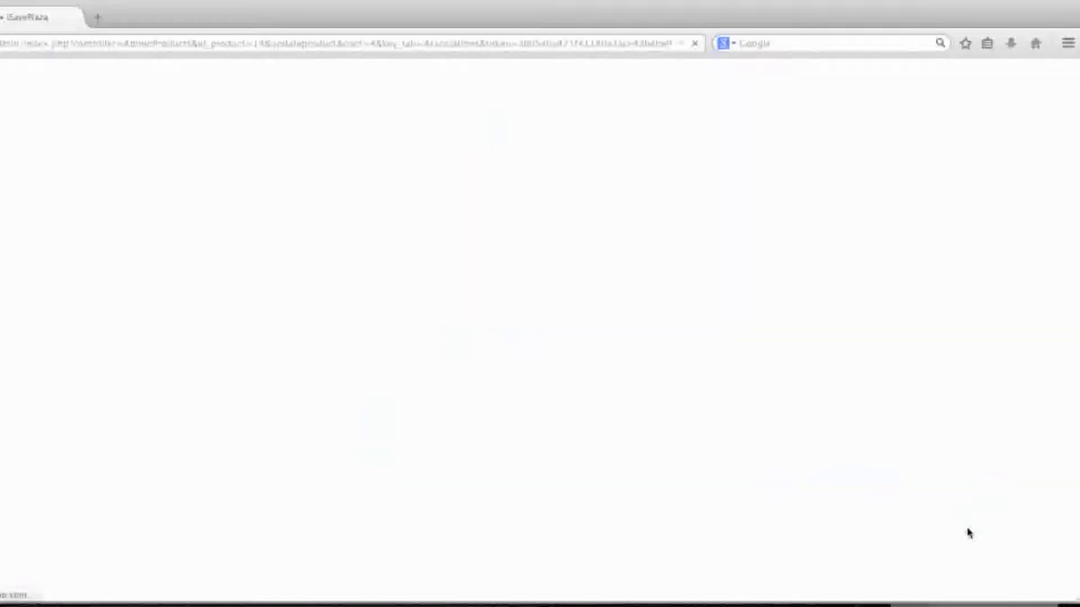
# Step: Set the product's available quantity to 100000000 and save it, keeping the product open
pyautogui.click(90, 304)
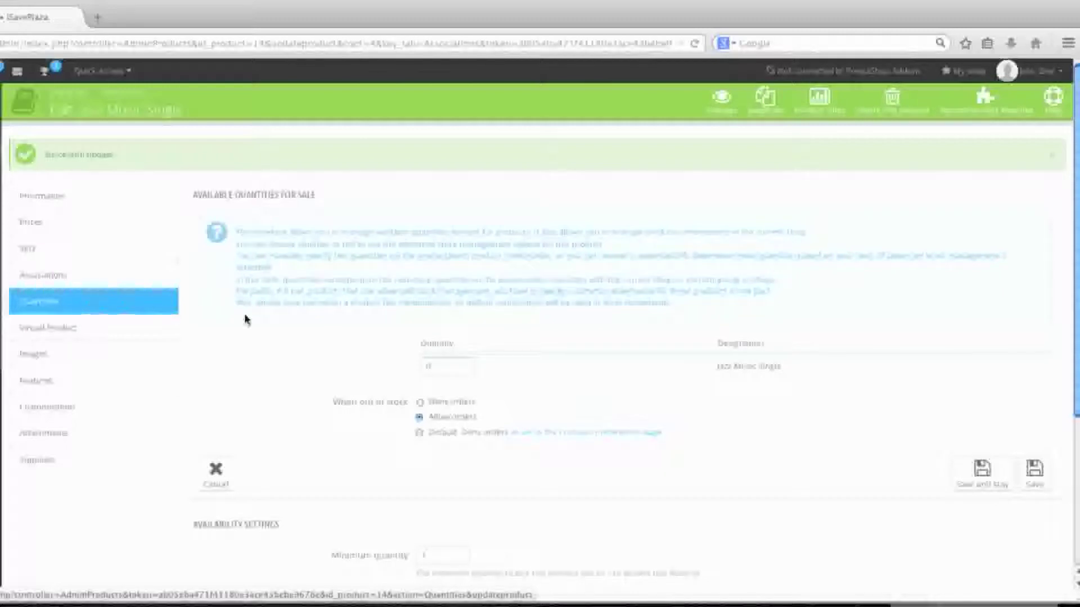
pyautogui.click(433, 366)
pyautogui.doubleClick(436, 366)
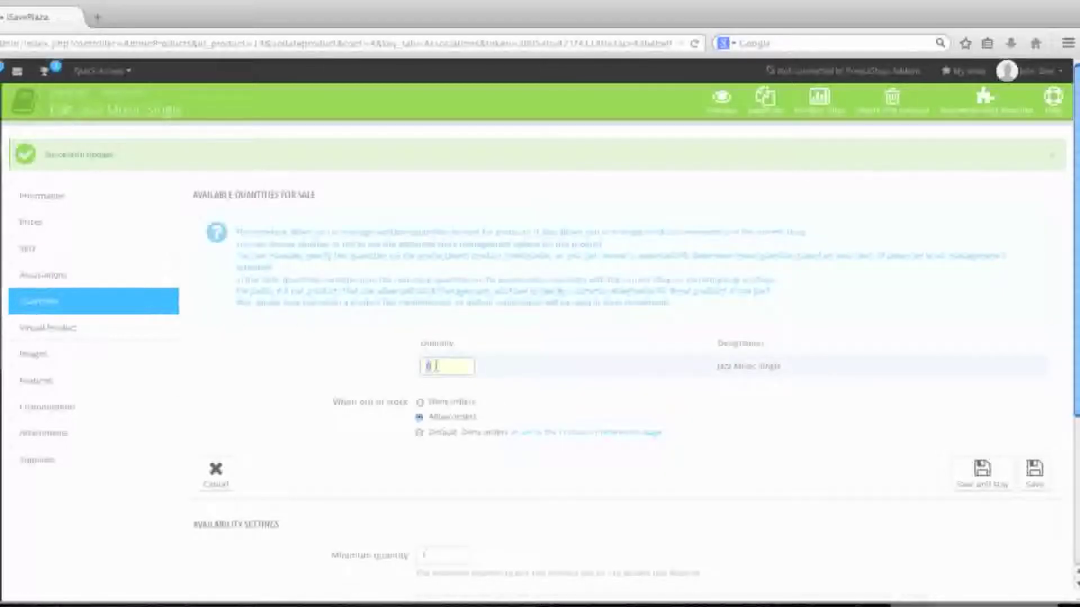
pyautogui.write('100000000')
pyautogui.scroll(-4, 545, 387)
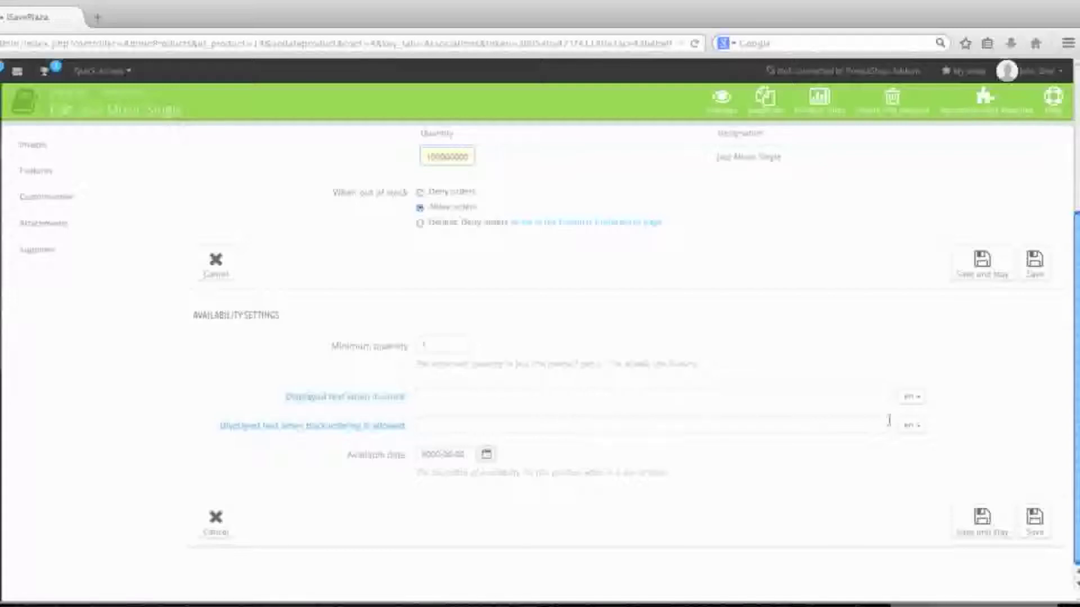
pyautogui.scroll(5, 888, 422)
pyautogui.click(979, 485)
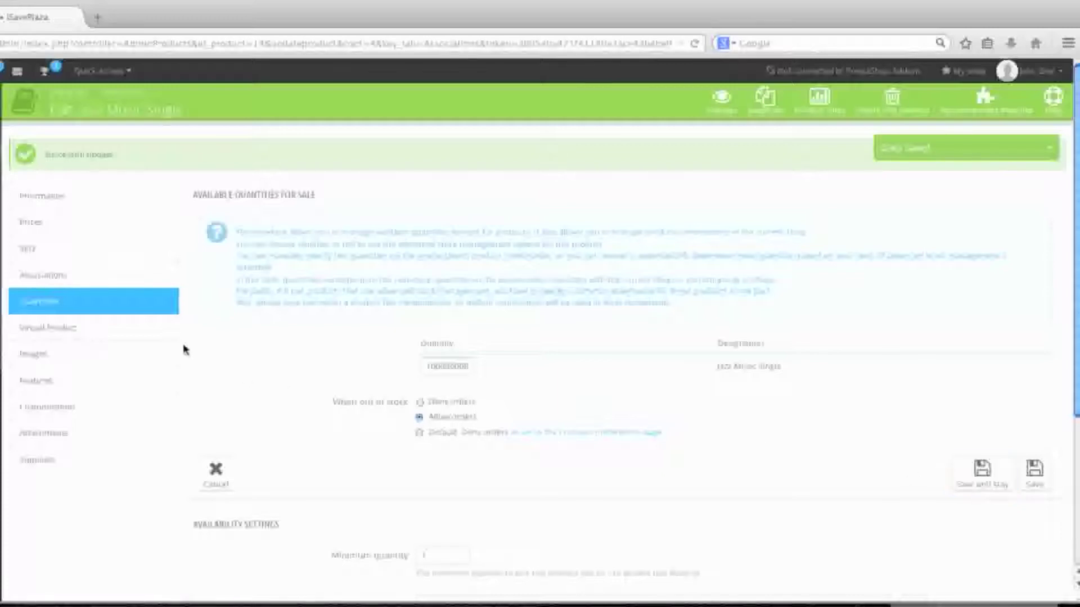
# Step: Enable an associated file for the virtual product and choose jazz_music.mp4 from the downloads folder
pyautogui.click(130, 333)
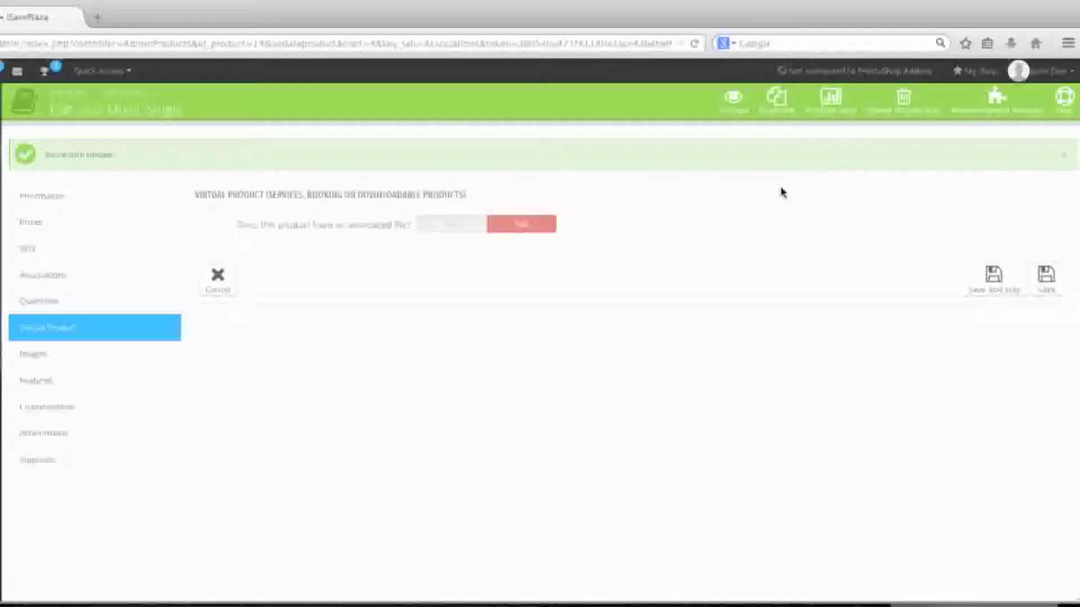
pyautogui.click(443, 228)
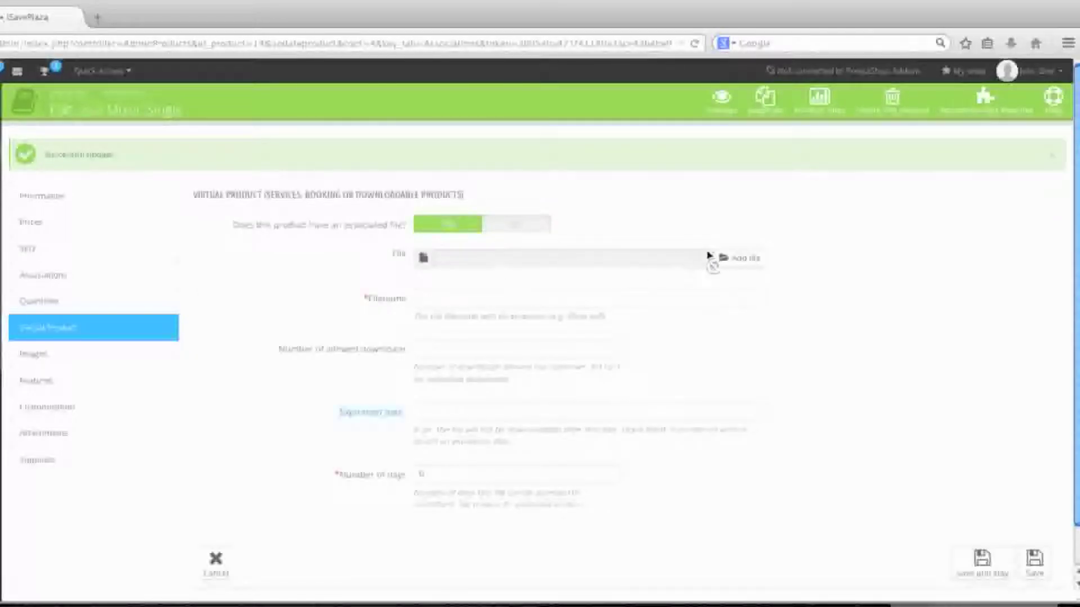
pyautogui.click(738, 258)
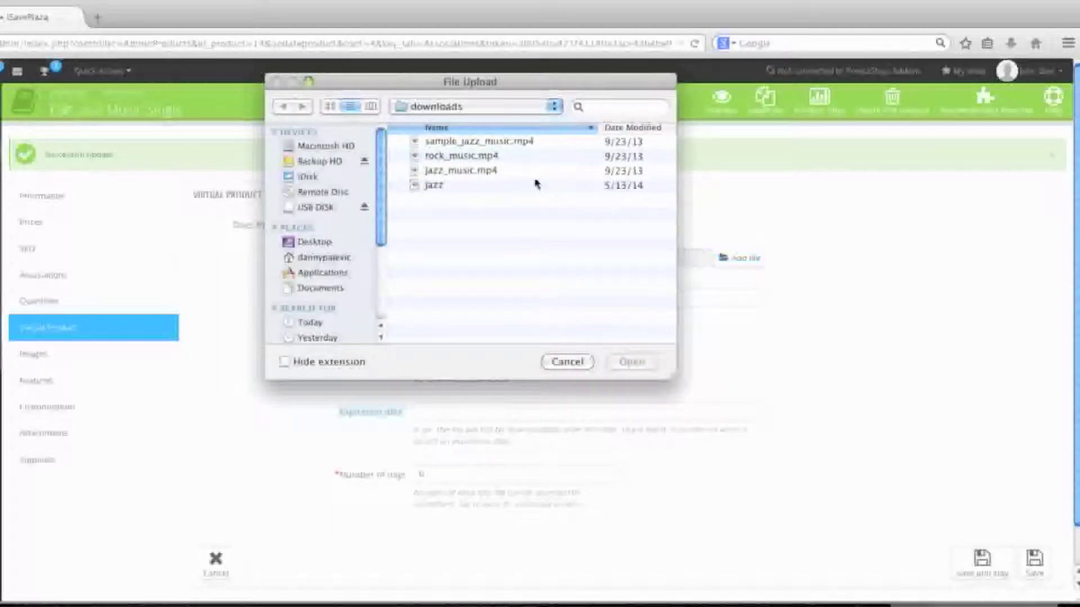
pyautogui.doubleClick(482, 170)
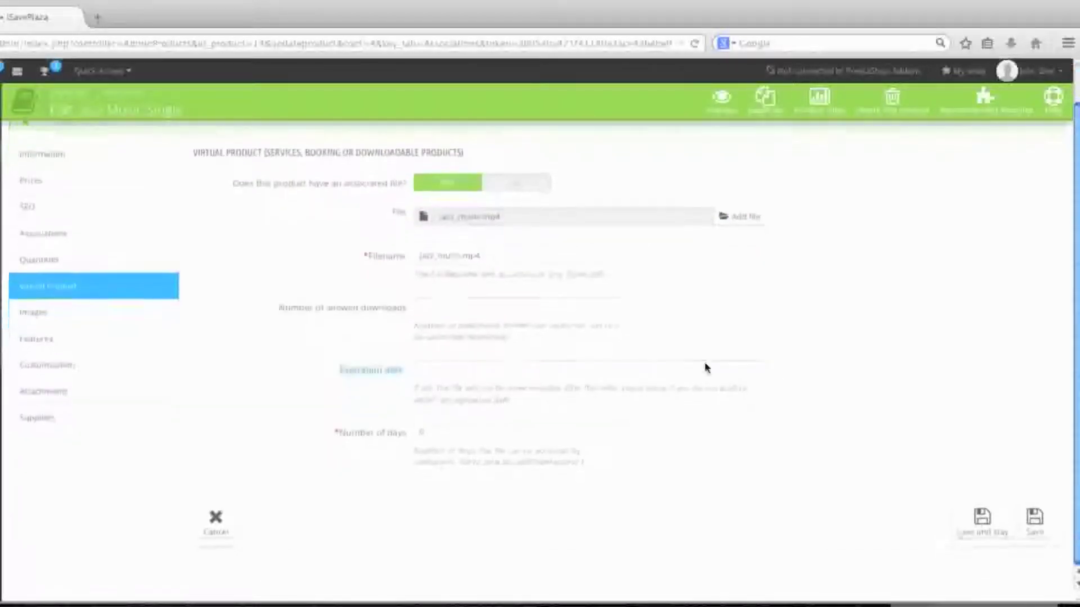
# Step: Set the number of allowed downloads to 0, leave the expiration date empty, and save the virtual product settings without leaving the product
pyautogui.click(435, 307)
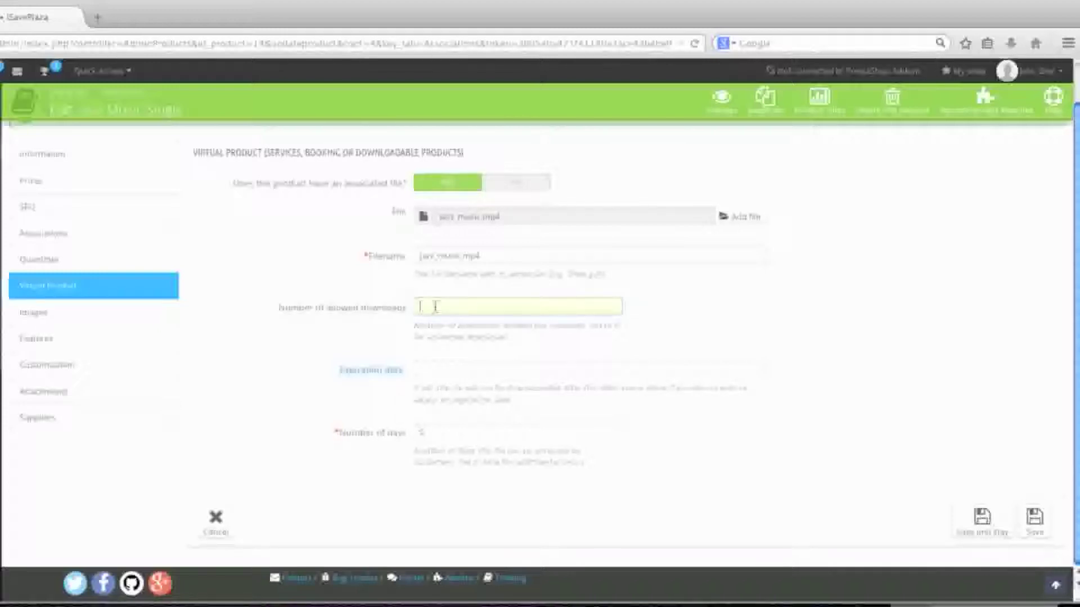
pyautogui.write('5')
pyautogui.click(428, 370)
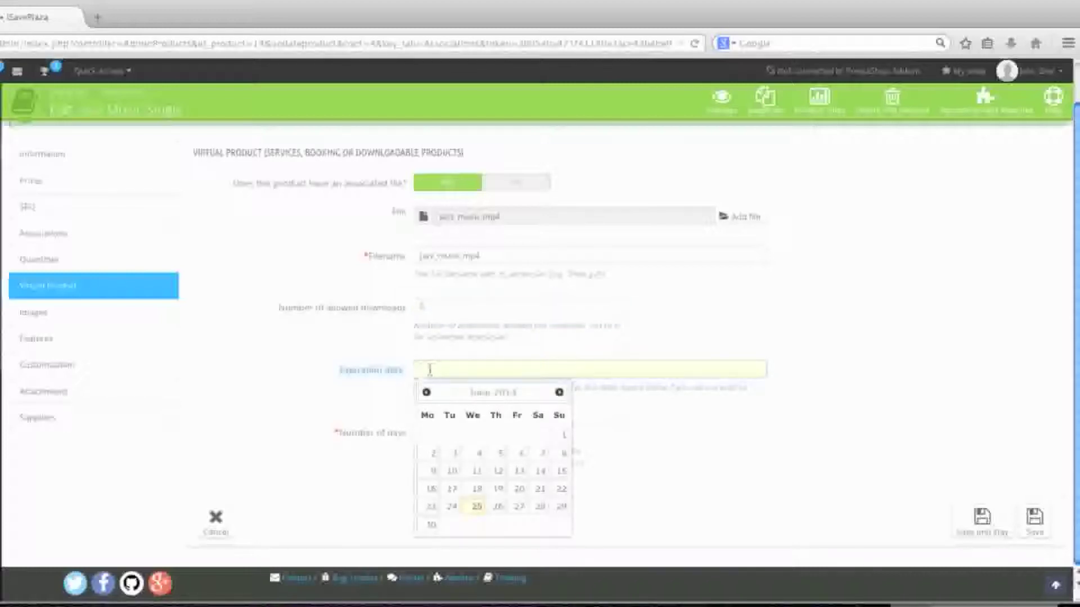
pyautogui.click(374, 345)
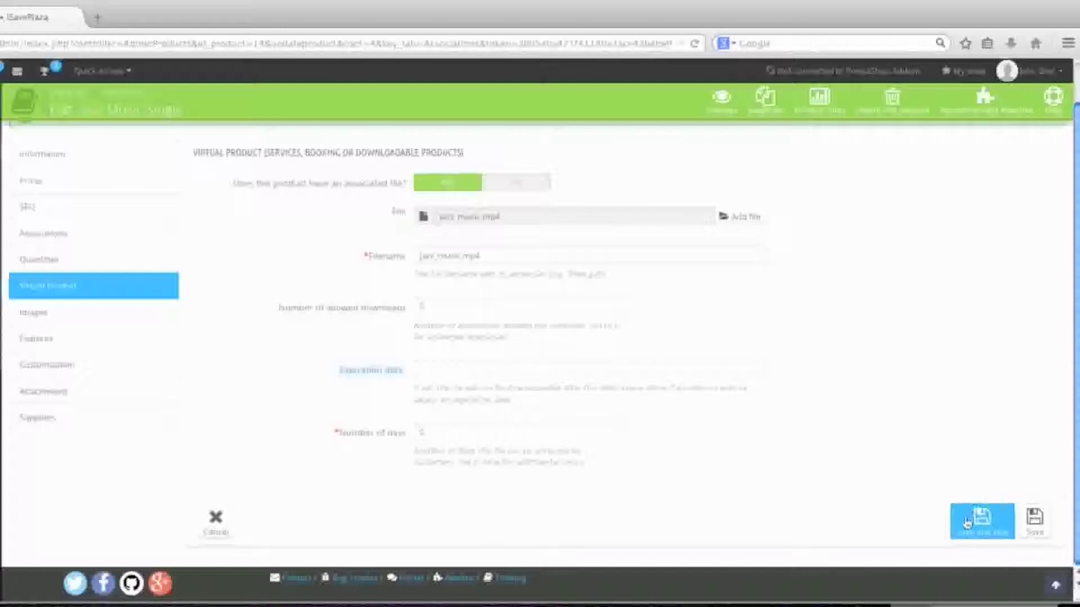
pyautogui.click(967, 523)
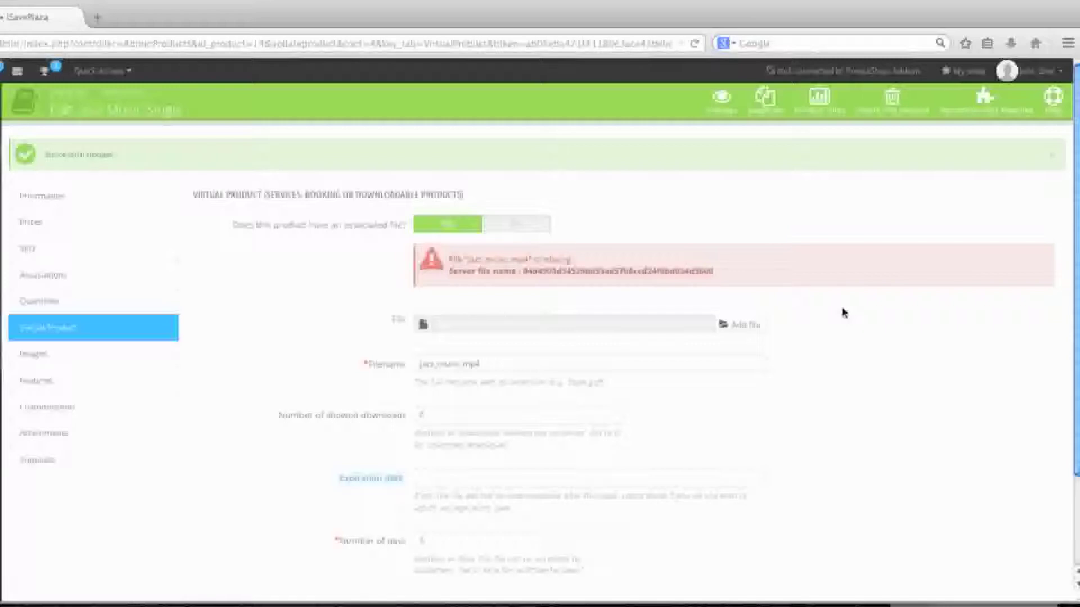
# Step: Switch to FileZilla and open Uploader.php from the remote classes directory for editing
pyautogui.press('super+Tab')
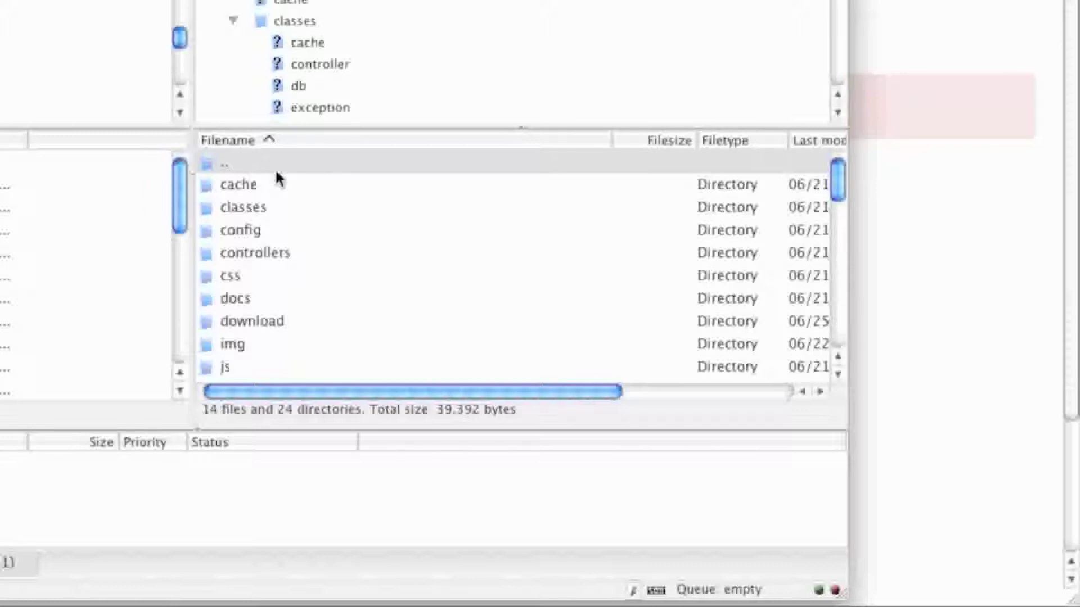
pyautogui.doubleClick(278, 207)
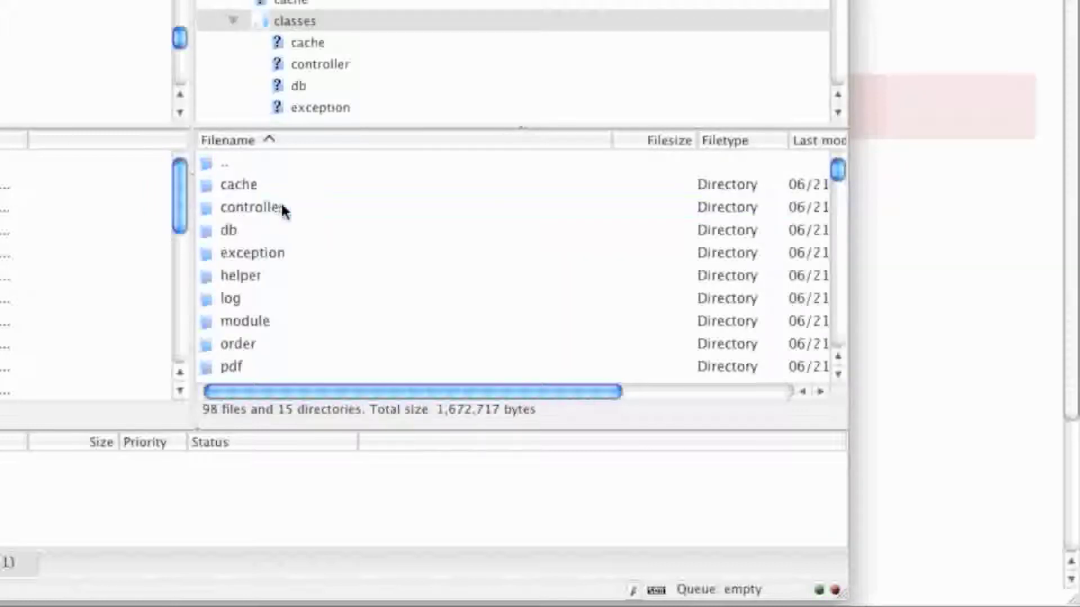
pyautogui.scroll(-12, 374, 216)
pyautogui.scroll(-20, 377, 214)
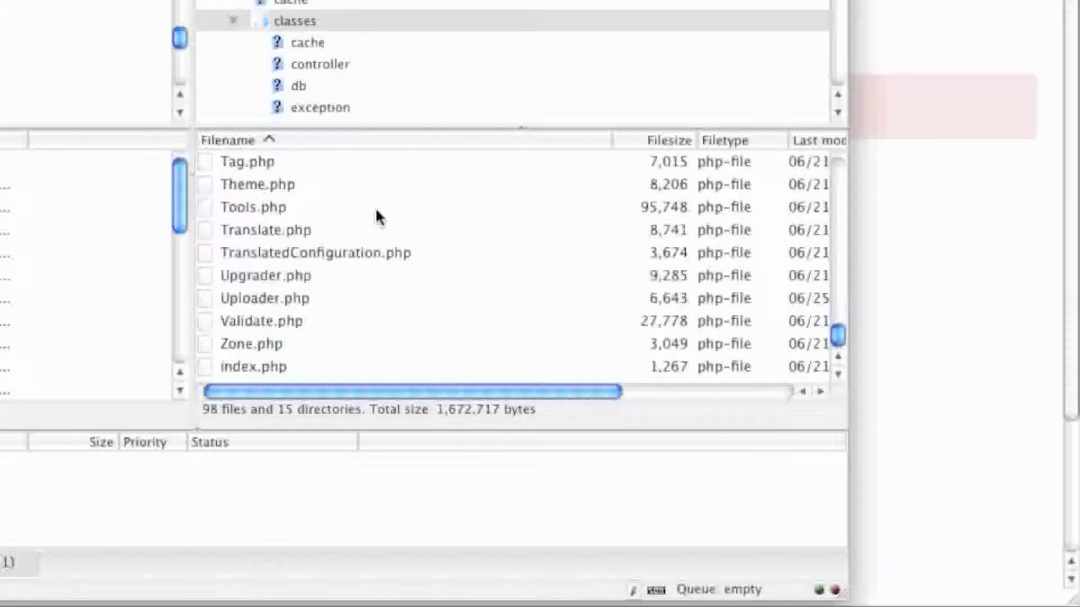
pyautogui.click(278, 298)
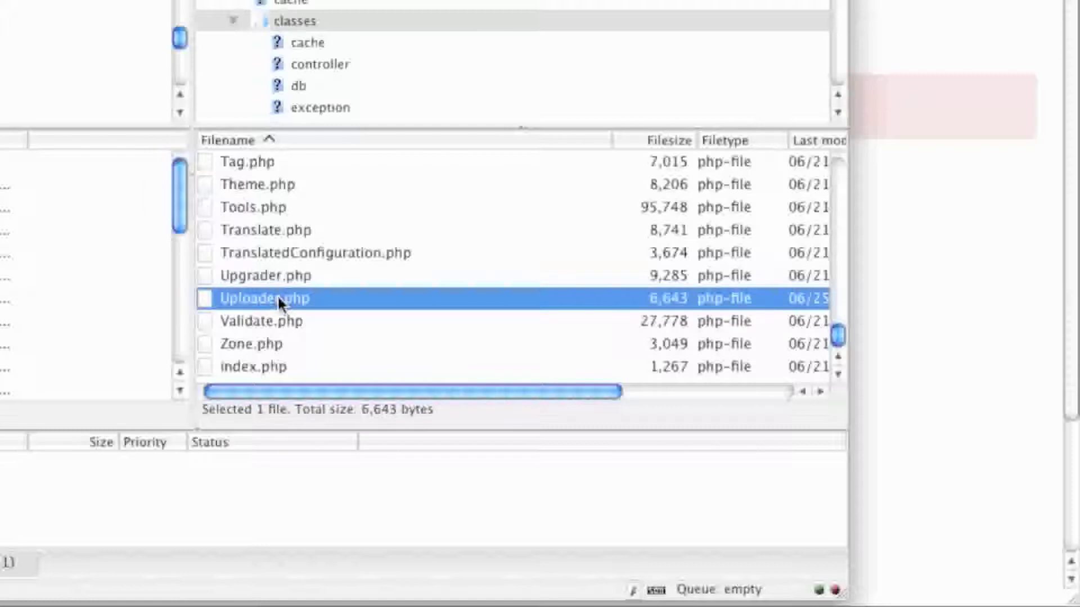
pyautogui.rightClick(292, 306)
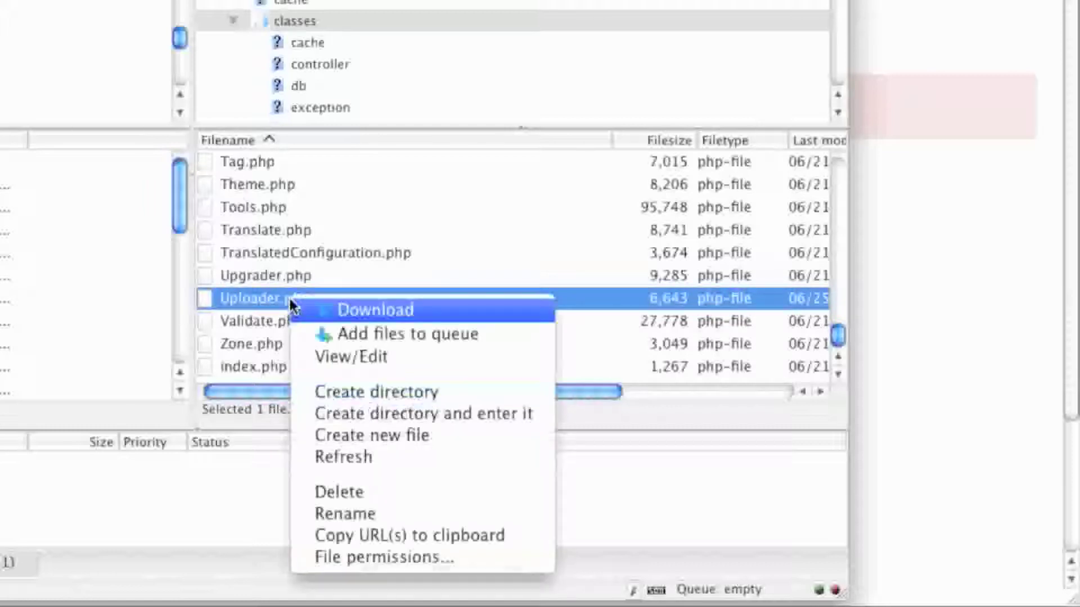
pyautogui.click(362, 356)
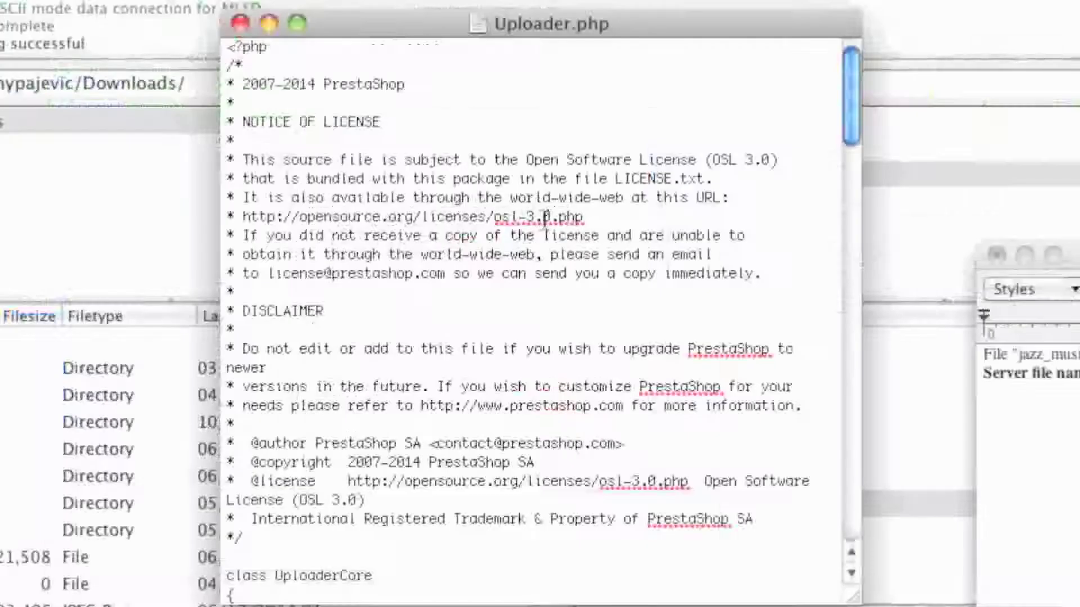
# Step: Copy the DEFAULT_MAX_SIZE value from the UploaderCore class and multiply it by 3 in Calculator
pyautogui.scroll(-10, 545, 217)
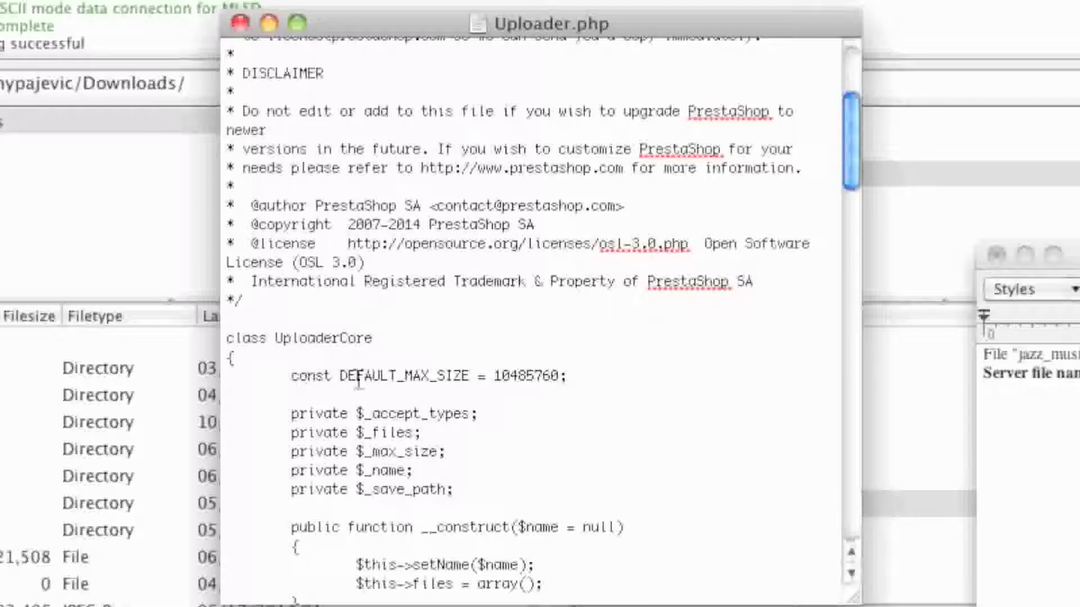
pyautogui.doubleClick(522, 376)
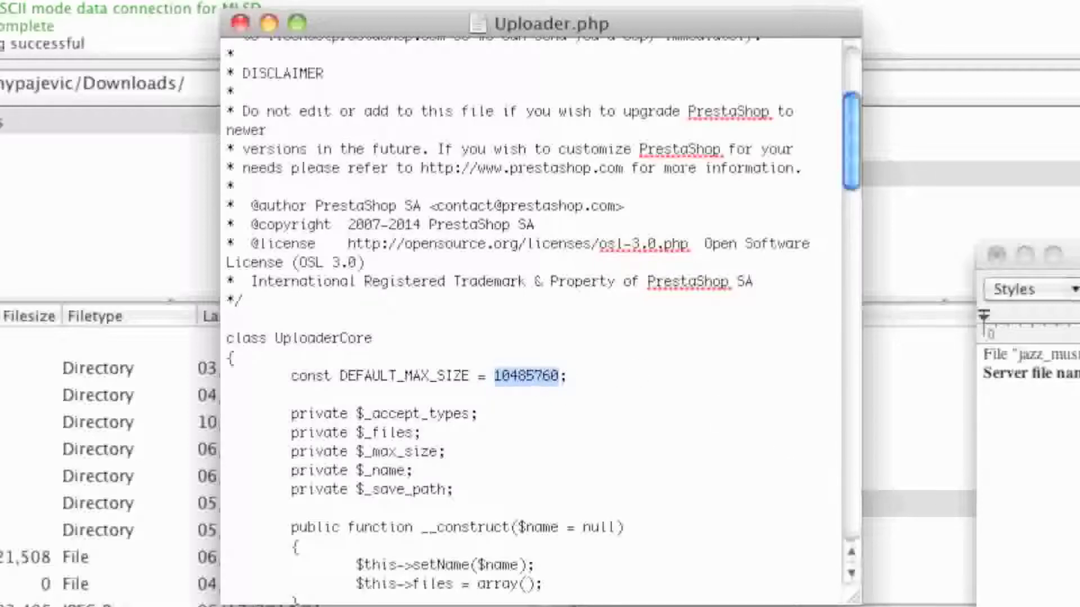
pyautogui.click(801, 604)
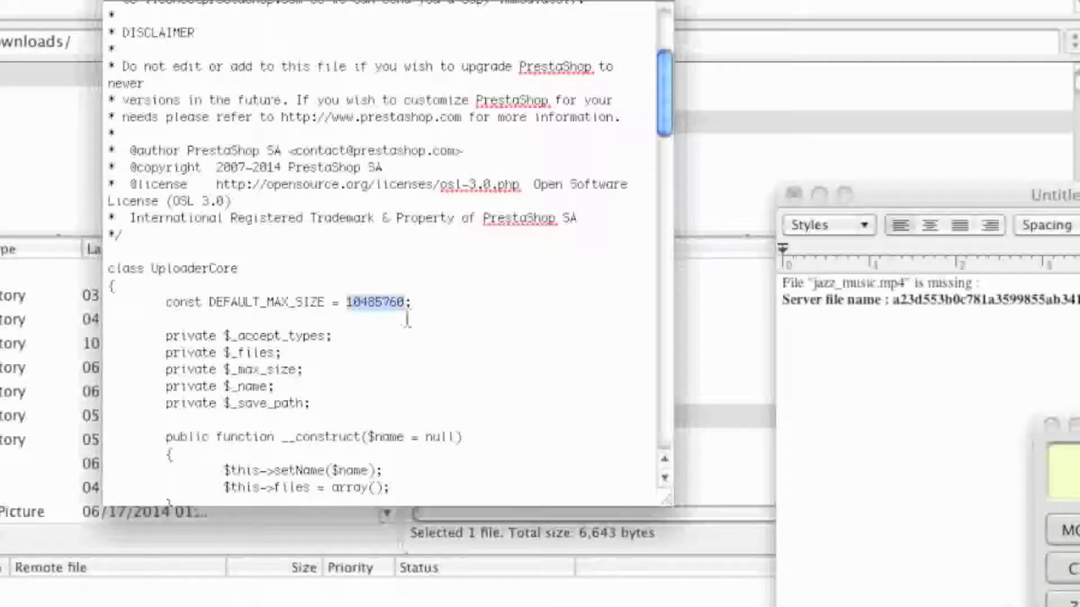
pyautogui.click(466, 323)
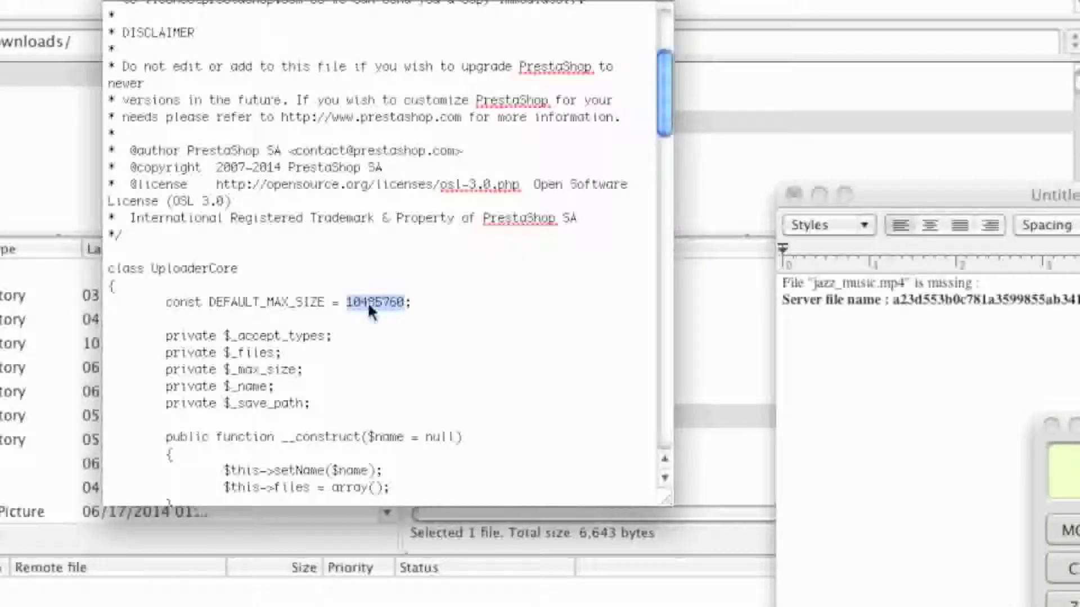
pyautogui.rightClick(368, 309)
pyautogui.click(434, 436)
pyautogui.click(966, 399)
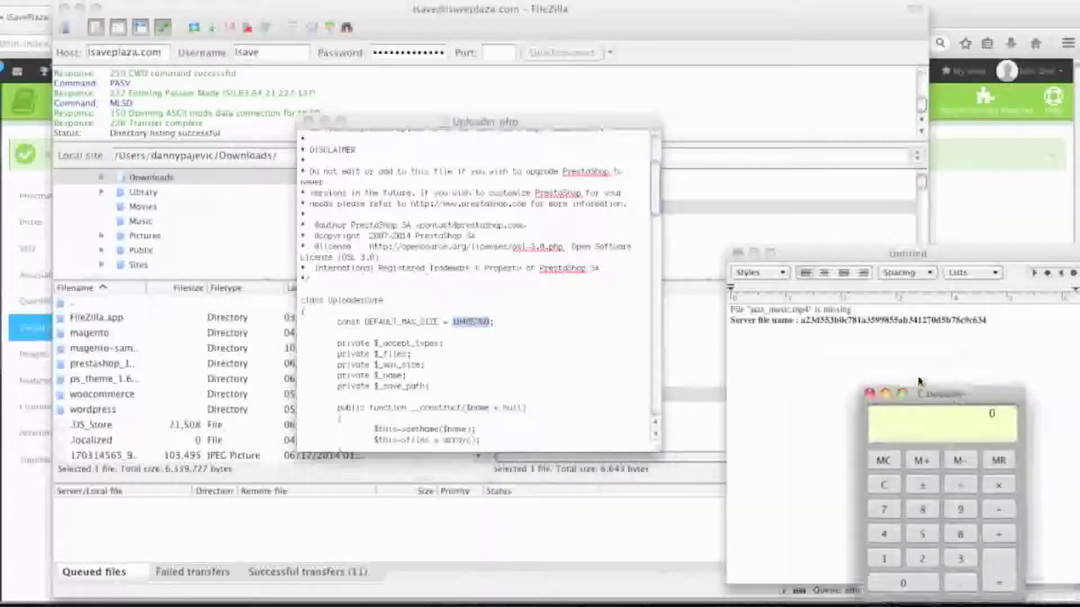
pyautogui.press('super+v')
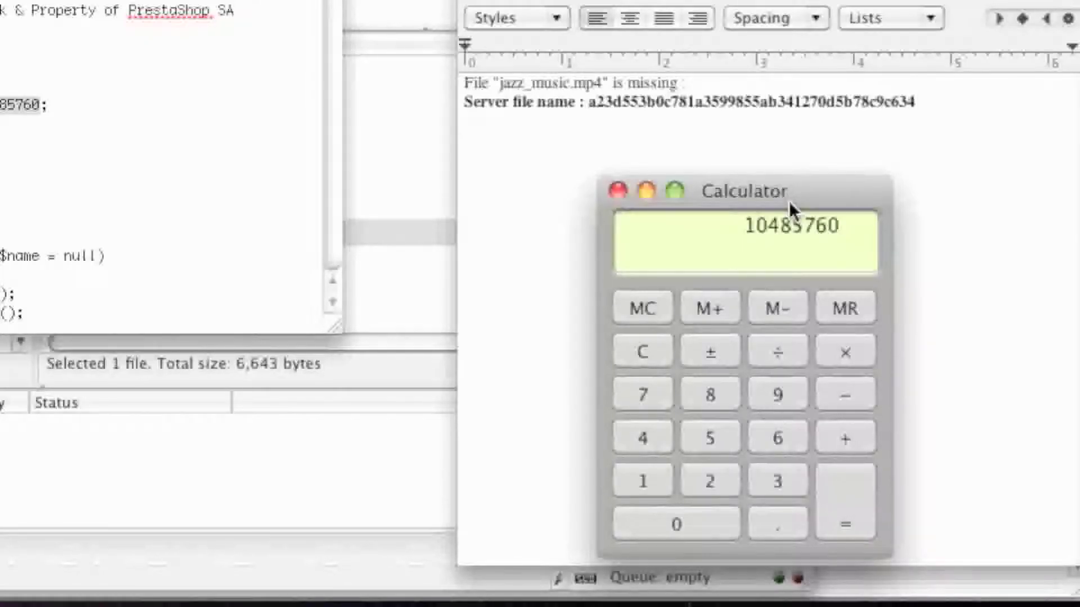
pyautogui.click(838, 351)
pyautogui.click(775, 481)
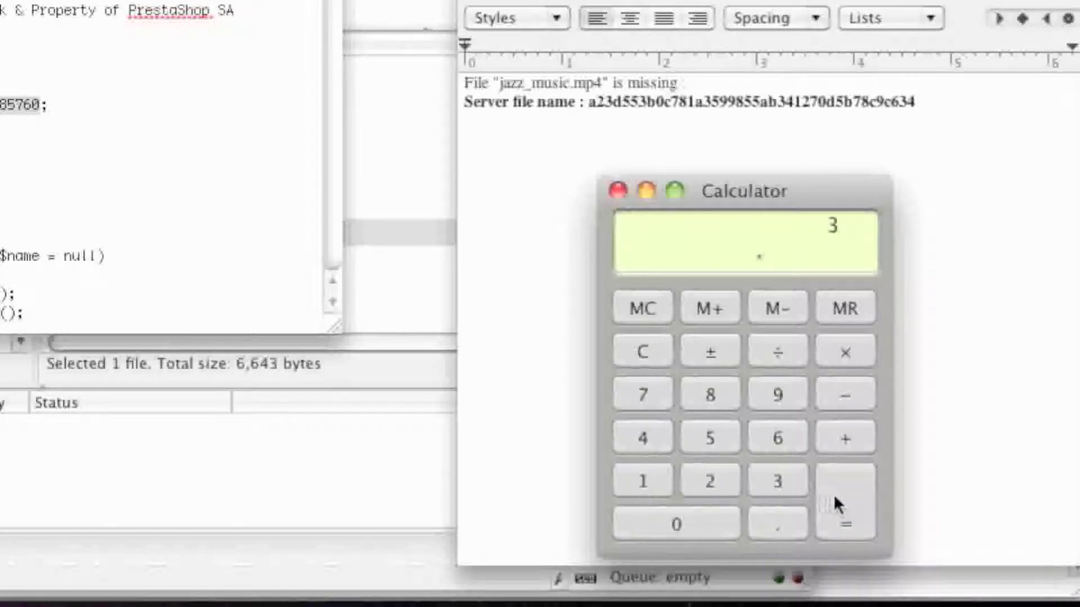
pyautogui.click(834, 494)
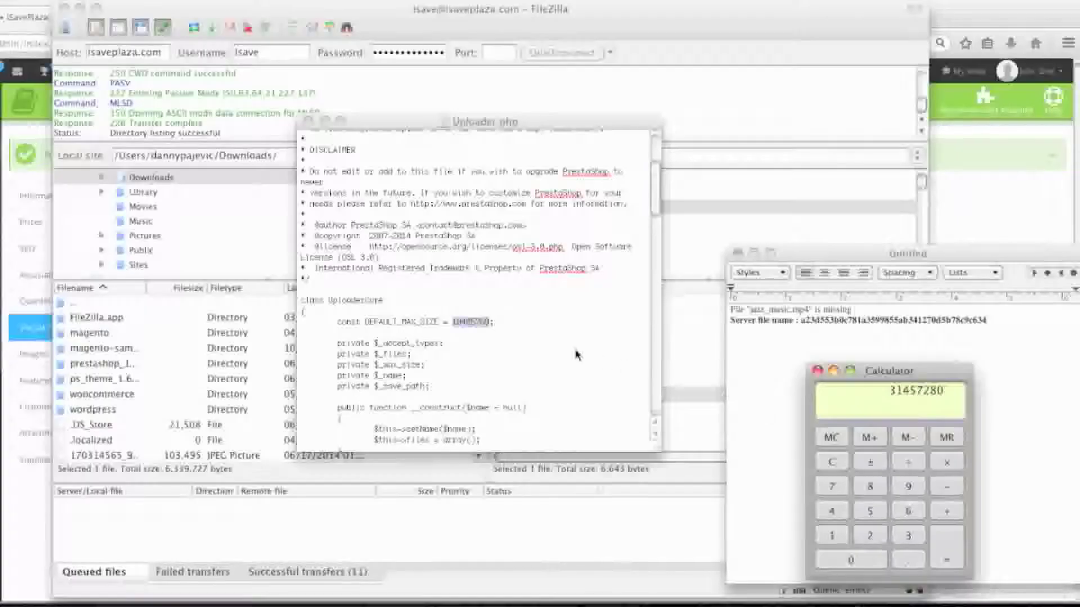
# Step: Replace the DEFAULT_MAX_SIZE value in Uploader.php with 31457280 and save the file
pyautogui.click(577, 355)
pyautogui.press('super+v')
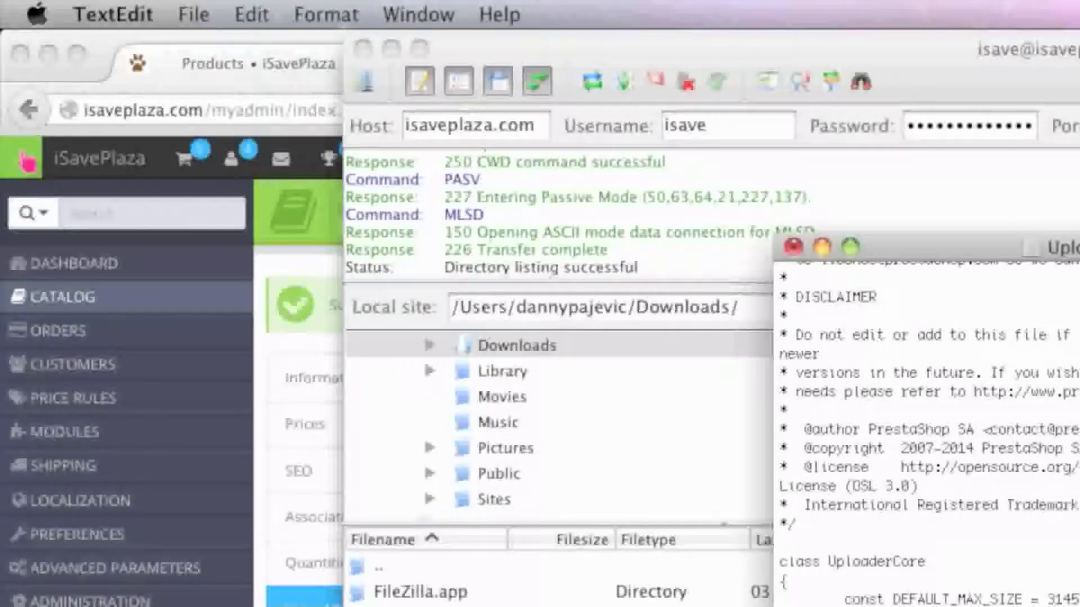
pyautogui.click(201, 16)
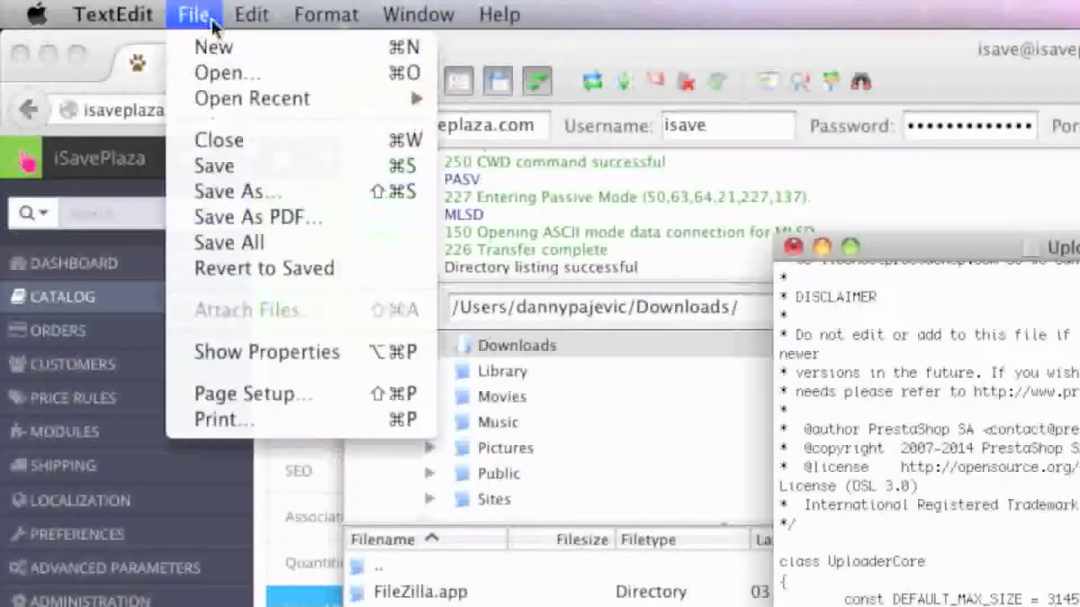
pyautogui.click(289, 172)
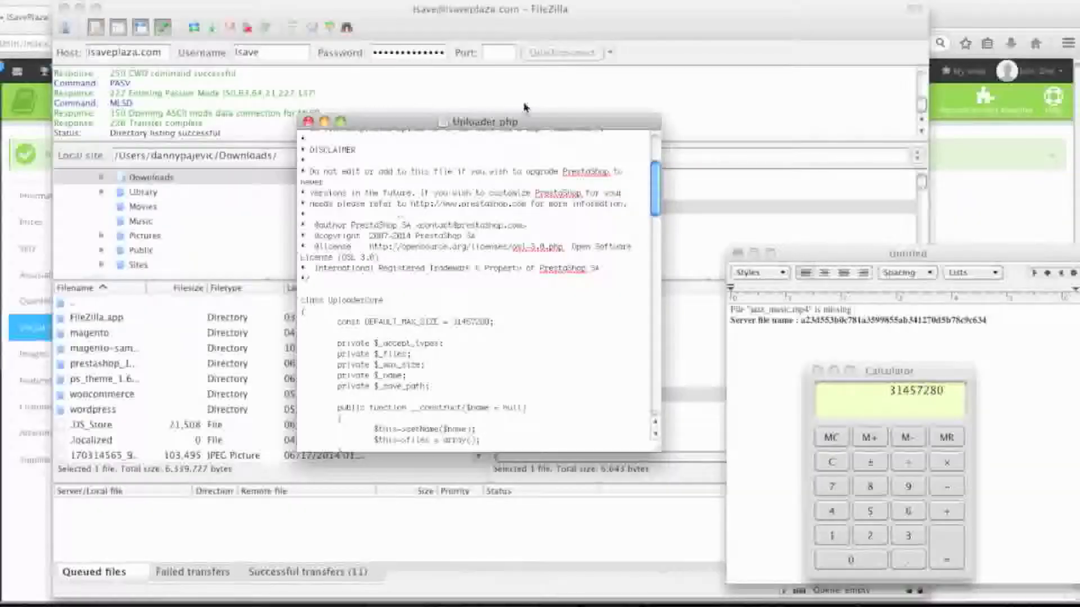
# Step: Close Uploader.php and upload the changed file back to the server's classes directory
pyautogui.click(308, 122)
pyautogui.click(599, 152)
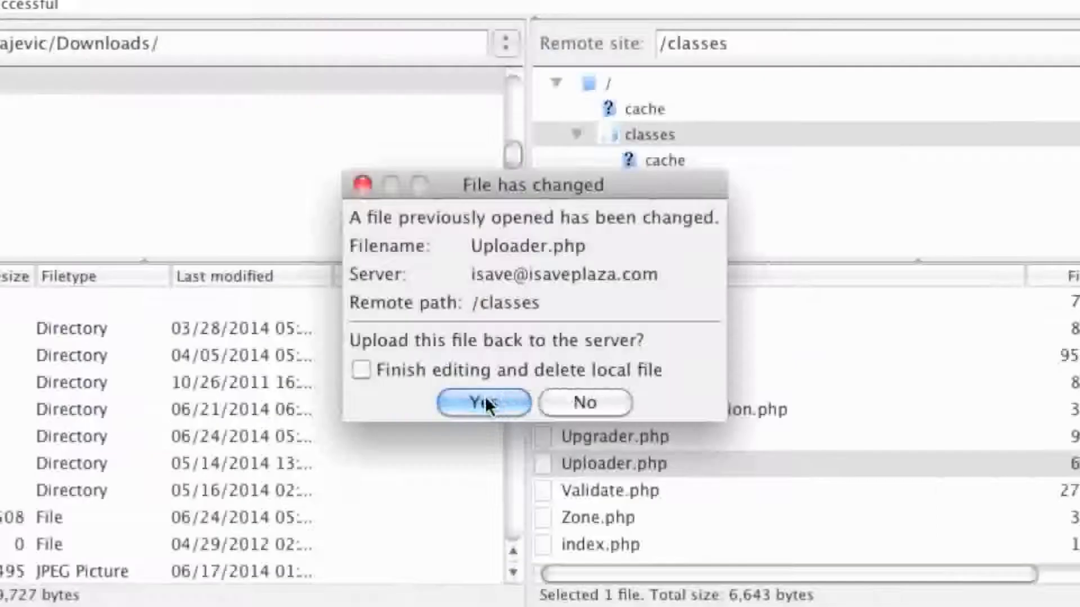
pyautogui.click(485, 402)
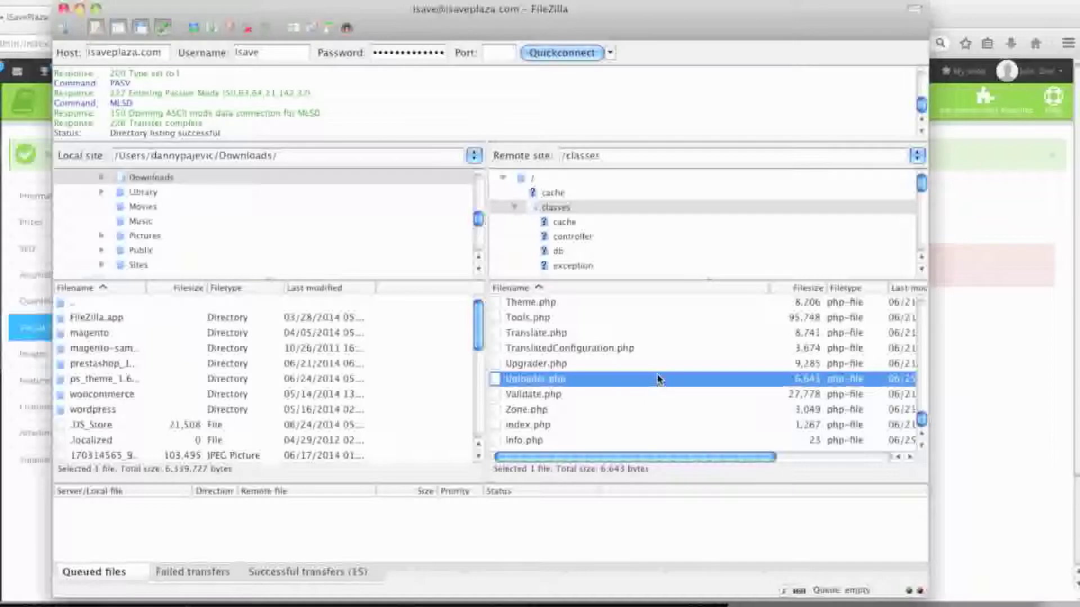
# Step: Bring up the prestashop_ini note, then create an empty file named info.php in the remote site's root directory
pyautogui.click(606, 601)
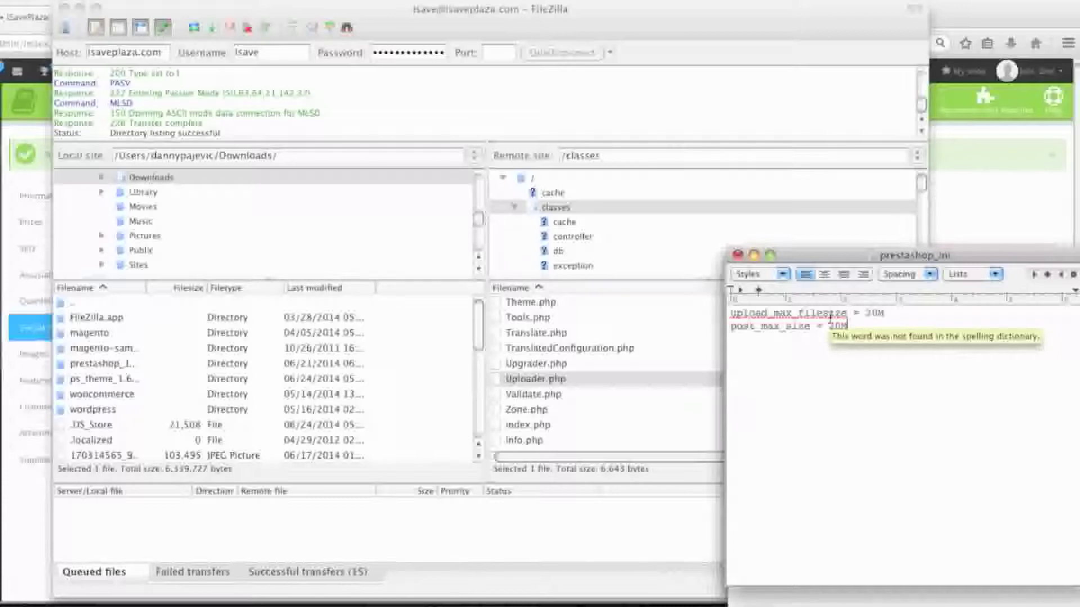
pyautogui.click(647, 381)
pyautogui.scroll(15, 664, 385)
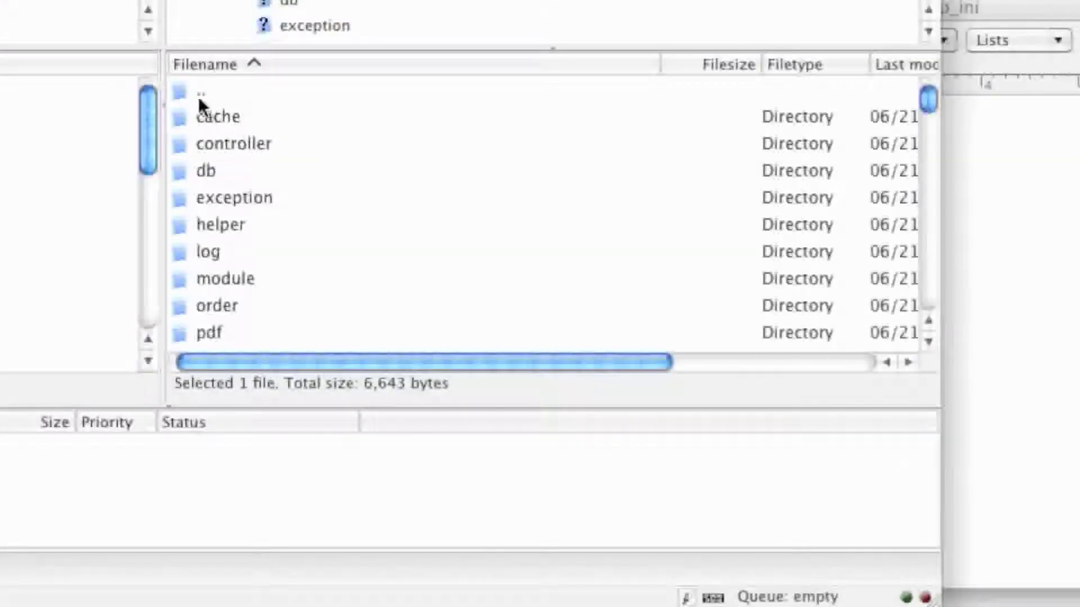
pyautogui.doubleClick(178, 92)
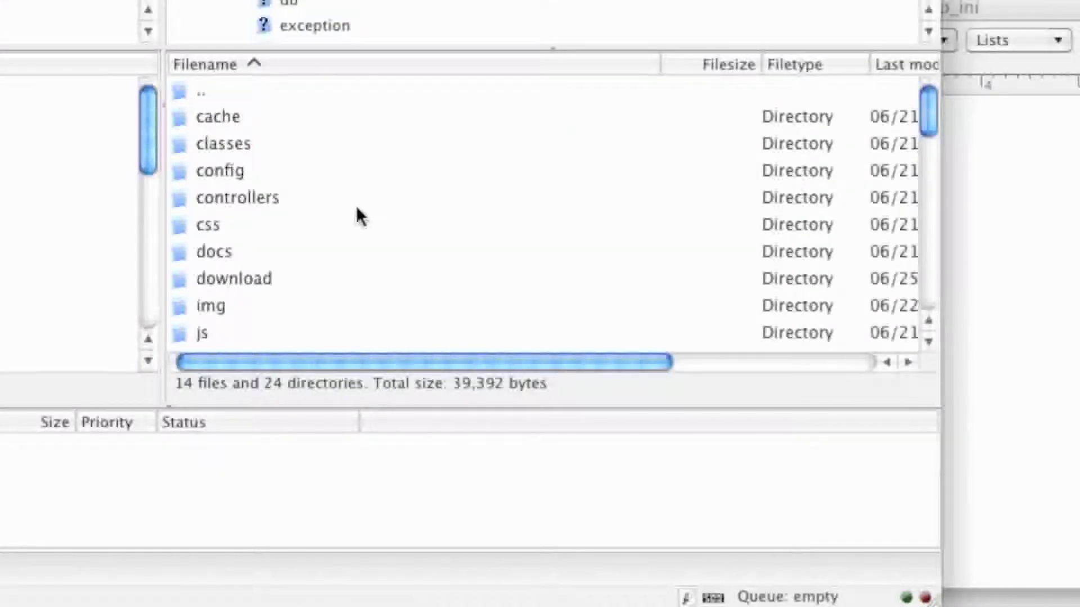
pyautogui.rightClick(179, 85)
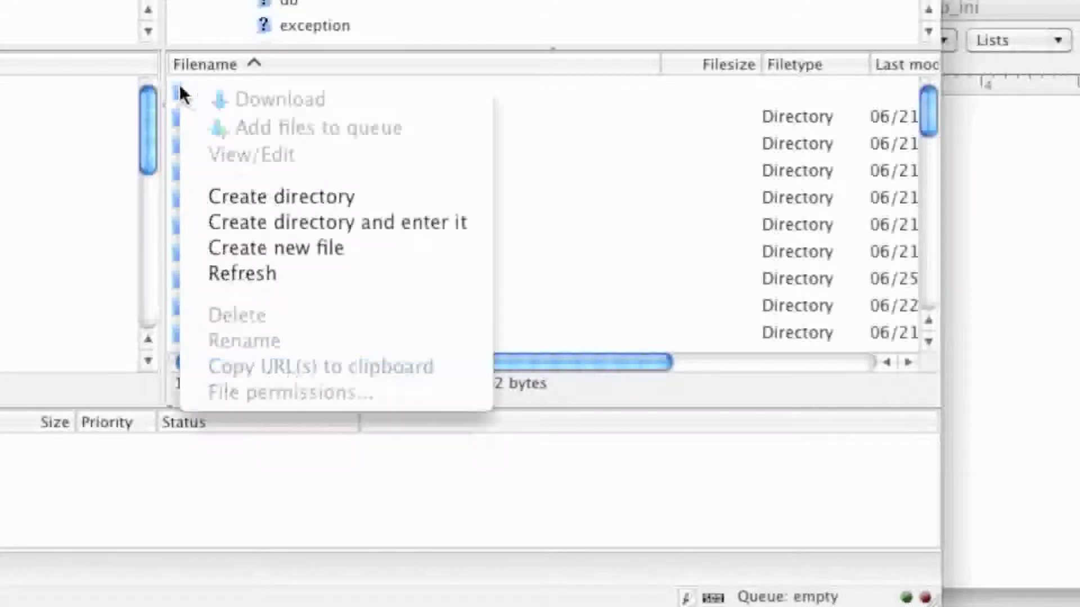
pyautogui.click(265, 245)
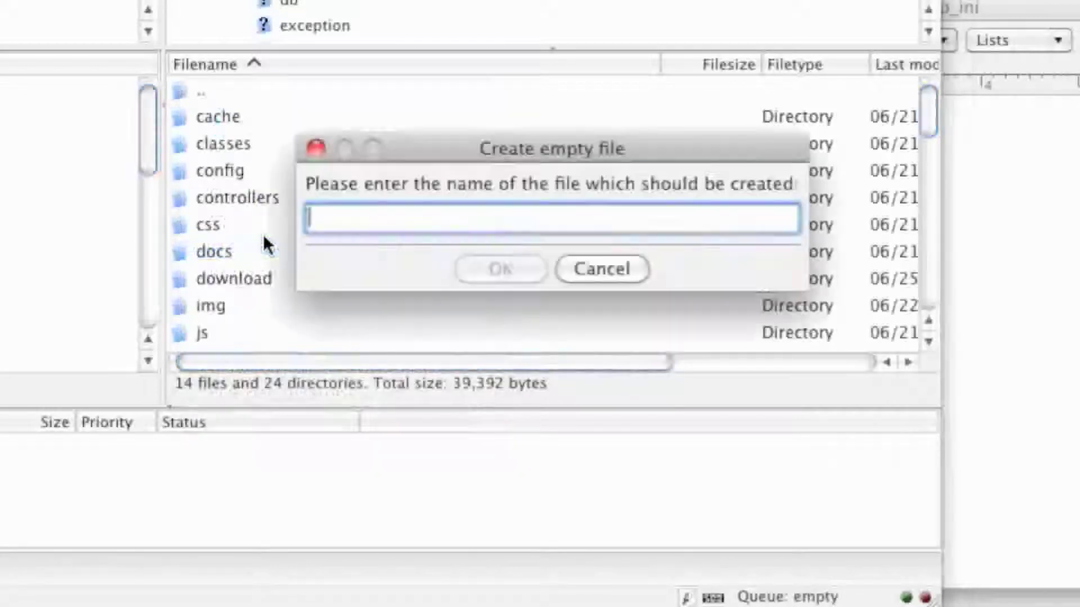
pyautogui.write('info.php')
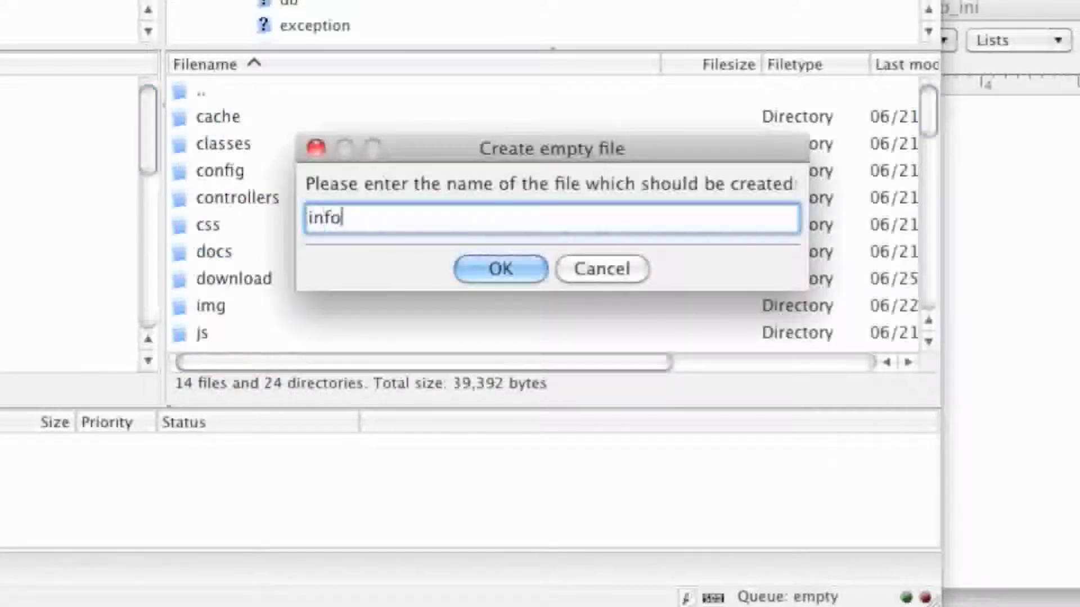
pyautogui.click(520, 276)
# Step: Open the new info.php for editing, choosing to reopen the local file
pyautogui.scroll(-10, 524, 287)
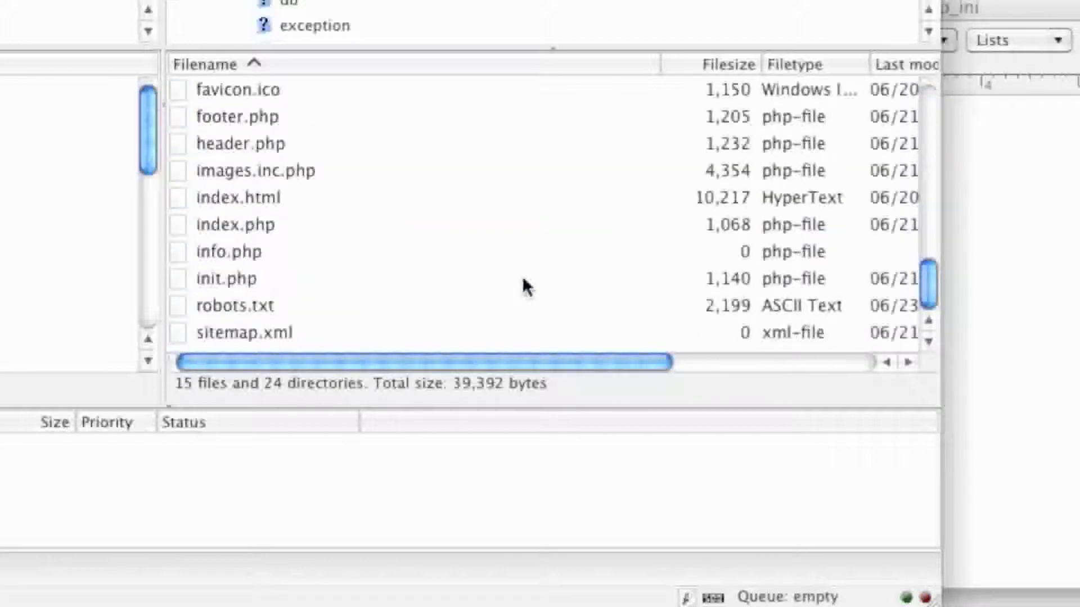
pyautogui.click(245, 250)
pyautogui.rightClick(245, 249)
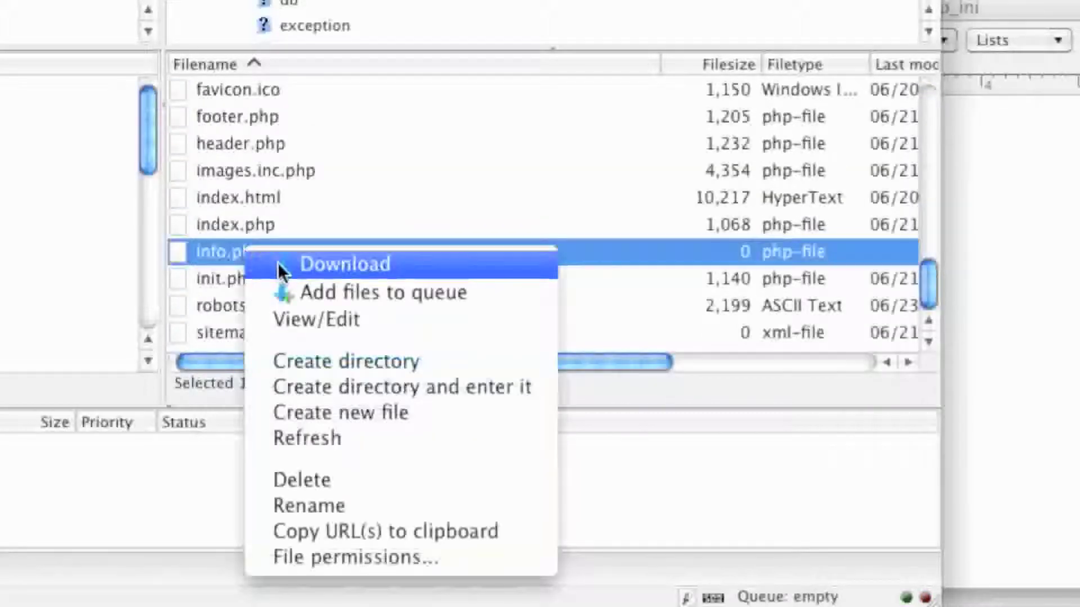
pyautogui.click(309, 315)
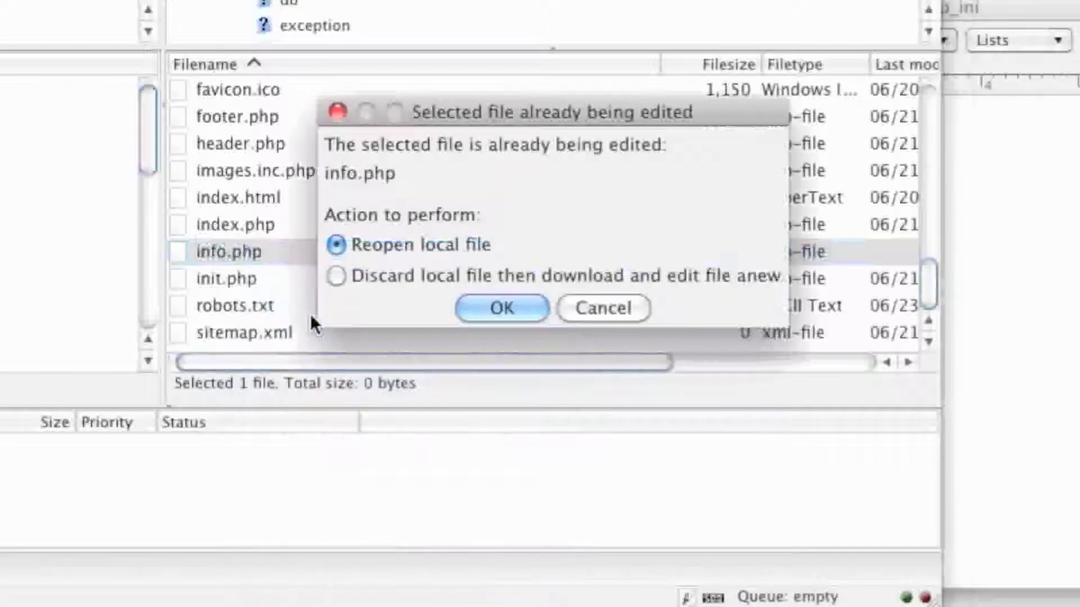
pyautogui.click(482, 308)
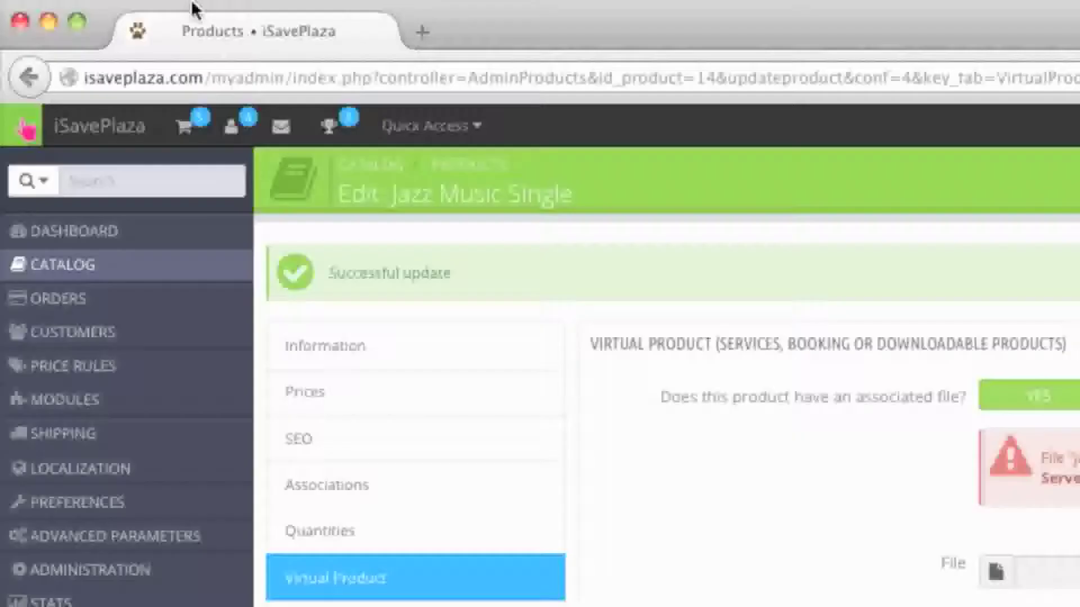
# Step: In Firefox, load isaveplaza.com/info.php in a new tab to view the server's PHP configuration
pyautogui.click(191, 4)
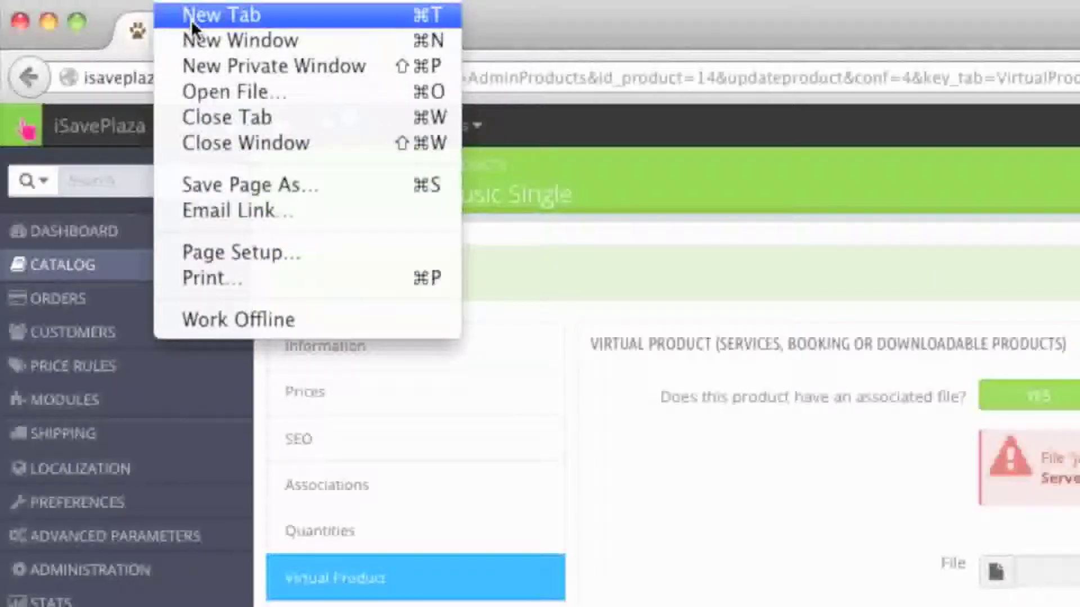
pyautogui.click(191, 20)
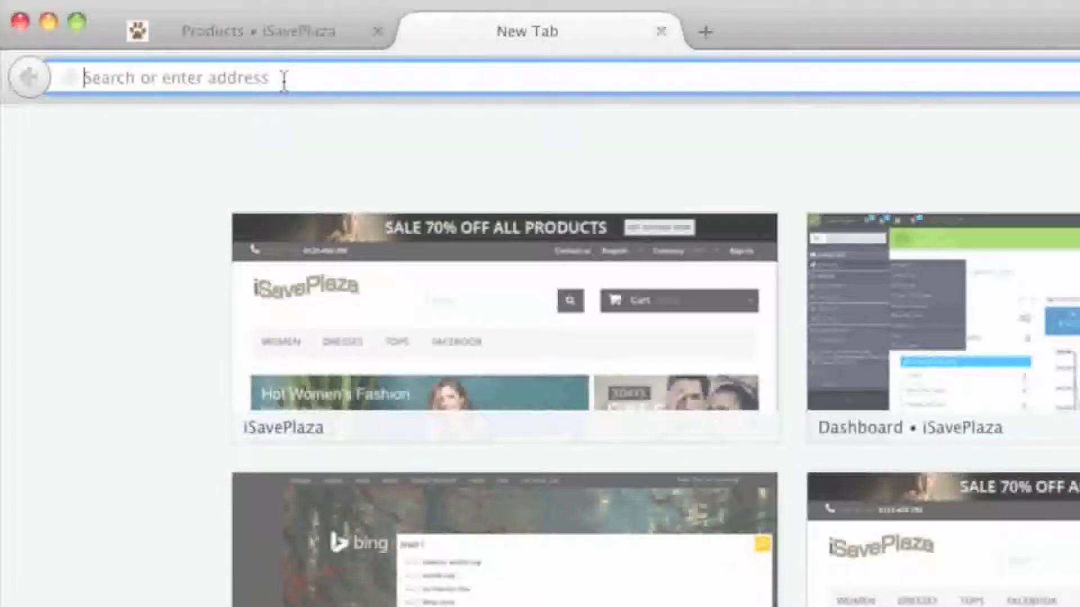
pyautogui.write('isaveplaza.com/')
pyautogui.press('Right')
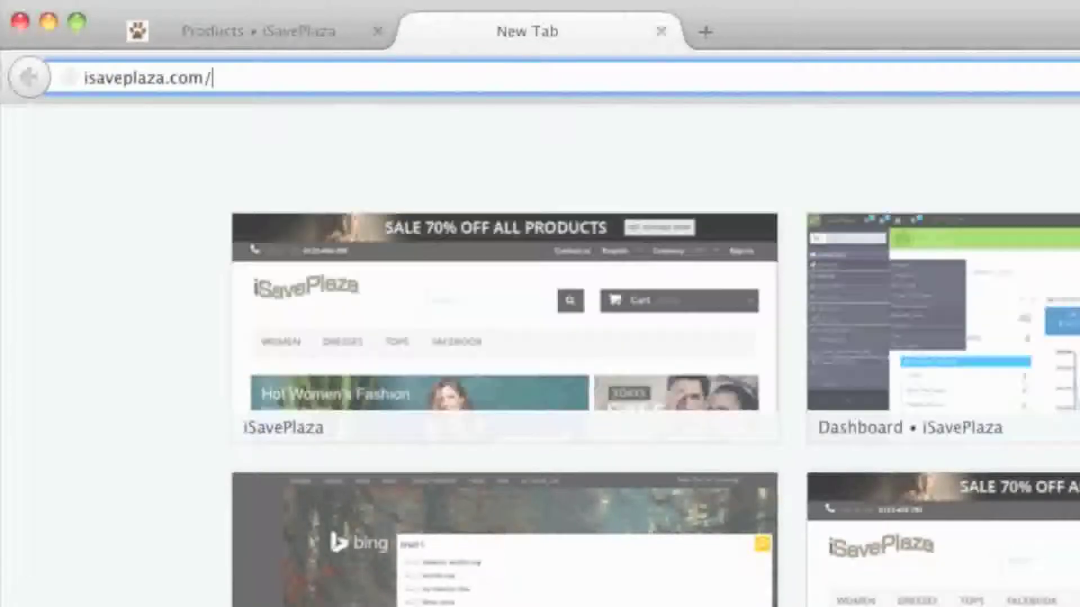
pyautogui.write('info.php')
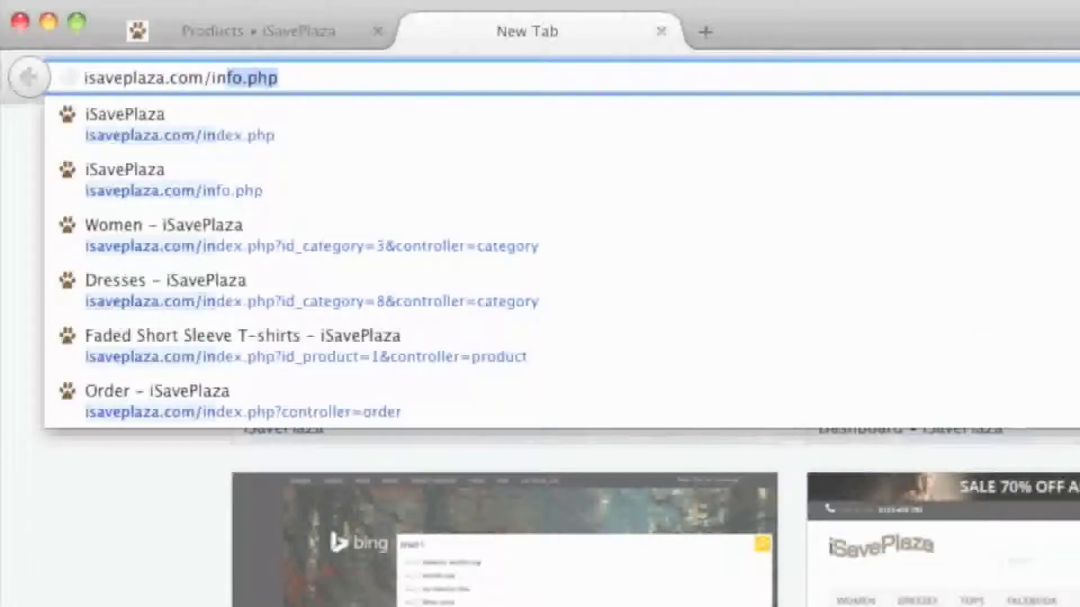
pyautogui.press('Return')
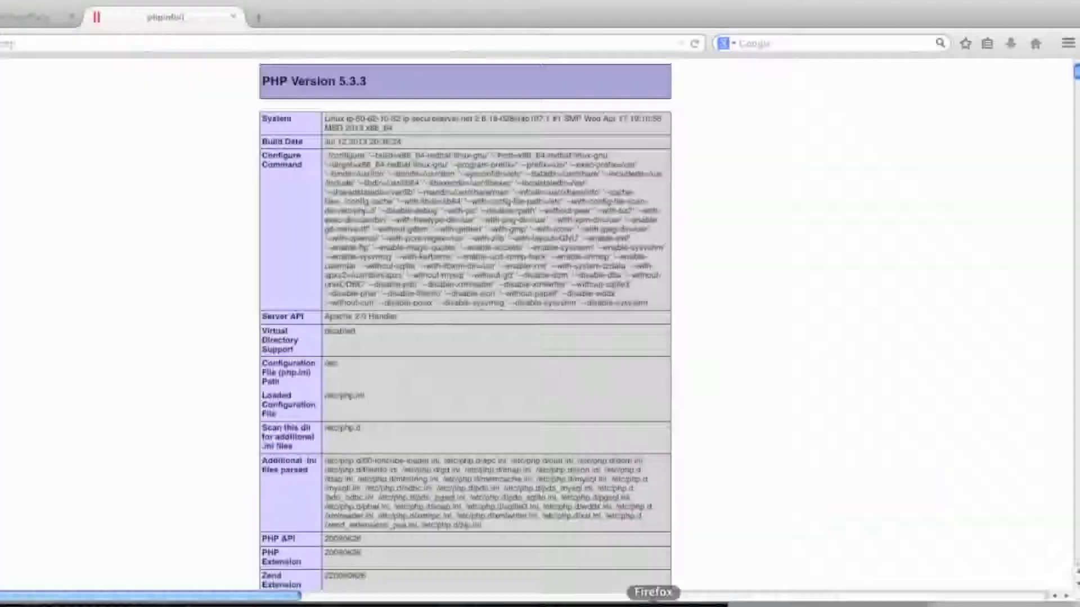
pyautogui.doubleClick(799, 326)
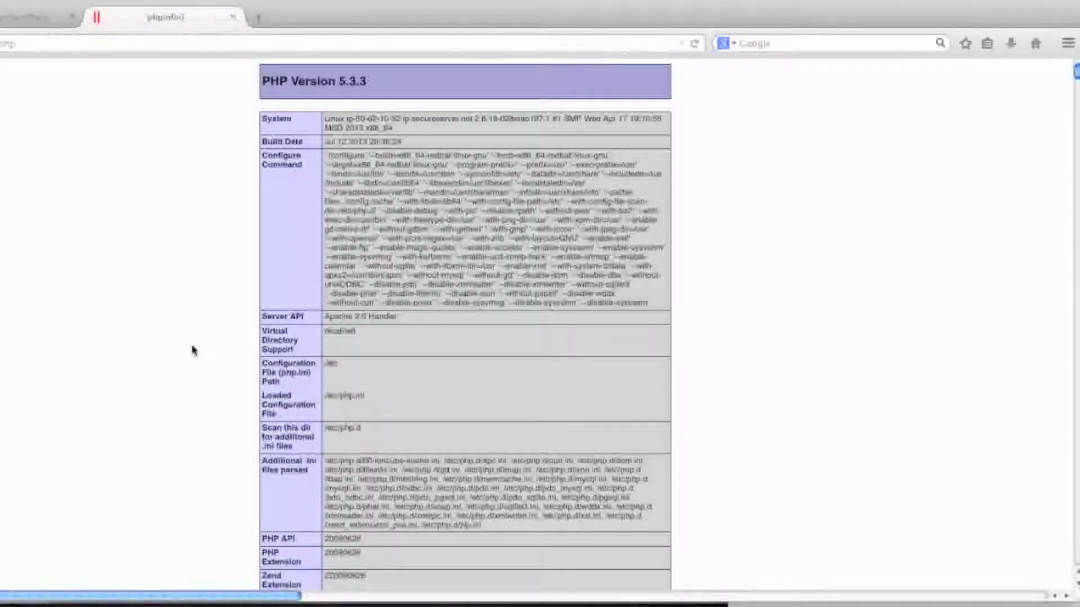
# Step: Find post_max_size on the PHP configuration page
pyautogui.press('super+f')
pyautogui.press('super+v')
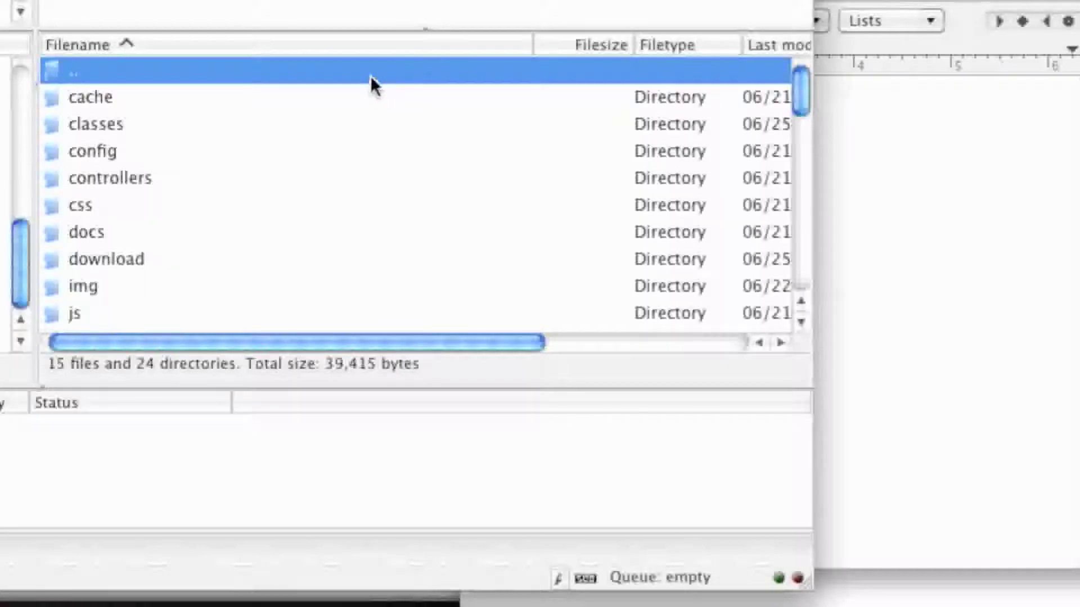
# Step: Create an empty file named php.ini in the remote site's root directory in FileZilla
pyautogui.rightClick(679, 306)
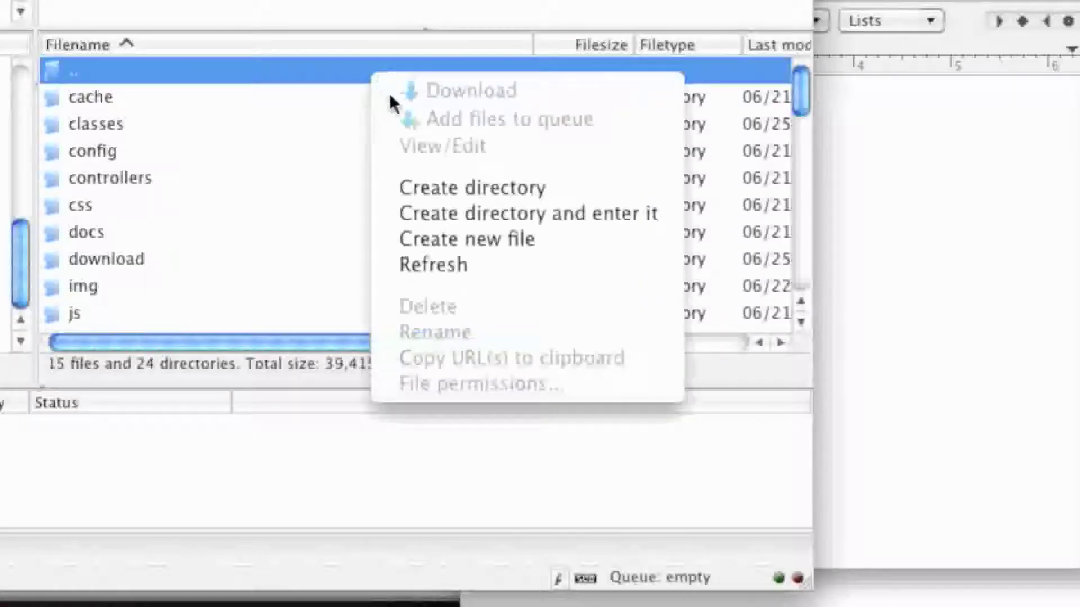
pyautogui.click(438, 237)
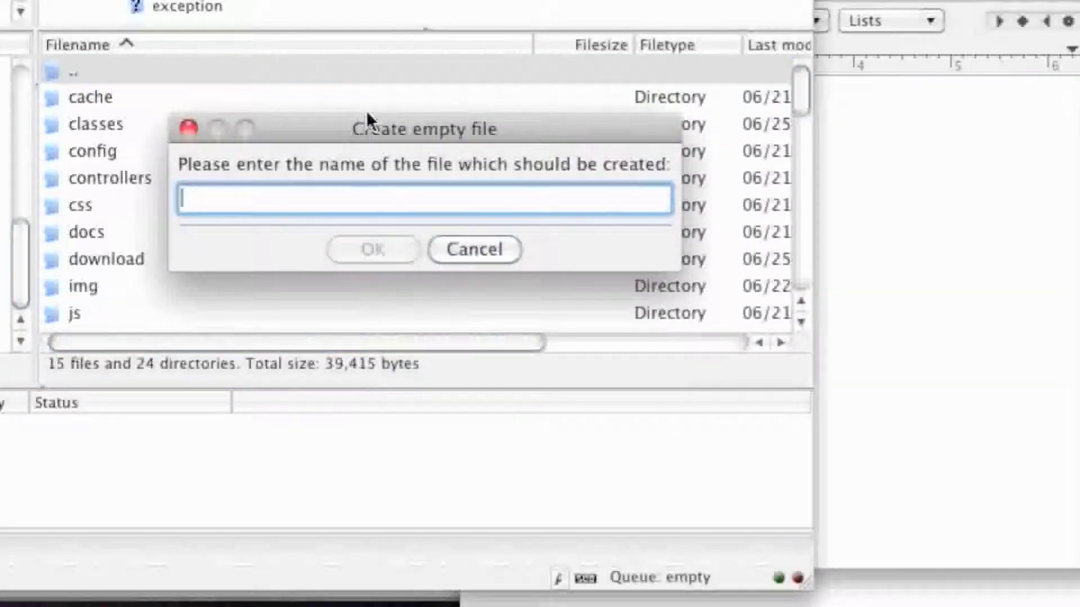
pyautogui.write('php')
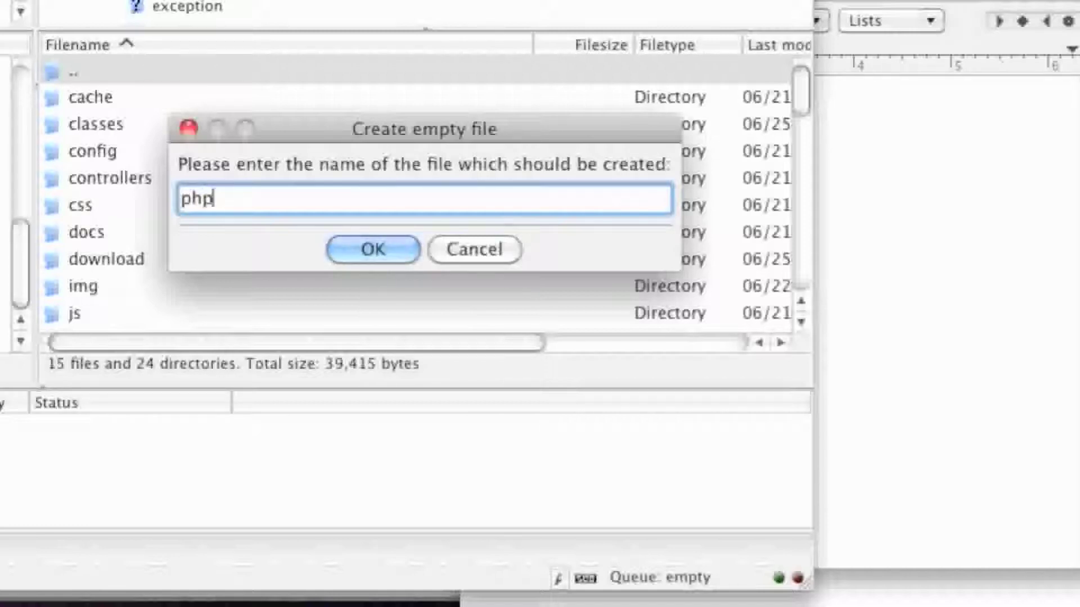
pyautogui.write('.ini')
pyautogui.click(370, 249)
# Step: Open the new php.ini for editing by reopening the local file, and go to its upload_max_filesize value
pyautogui.scroll(-5, 363, 239)
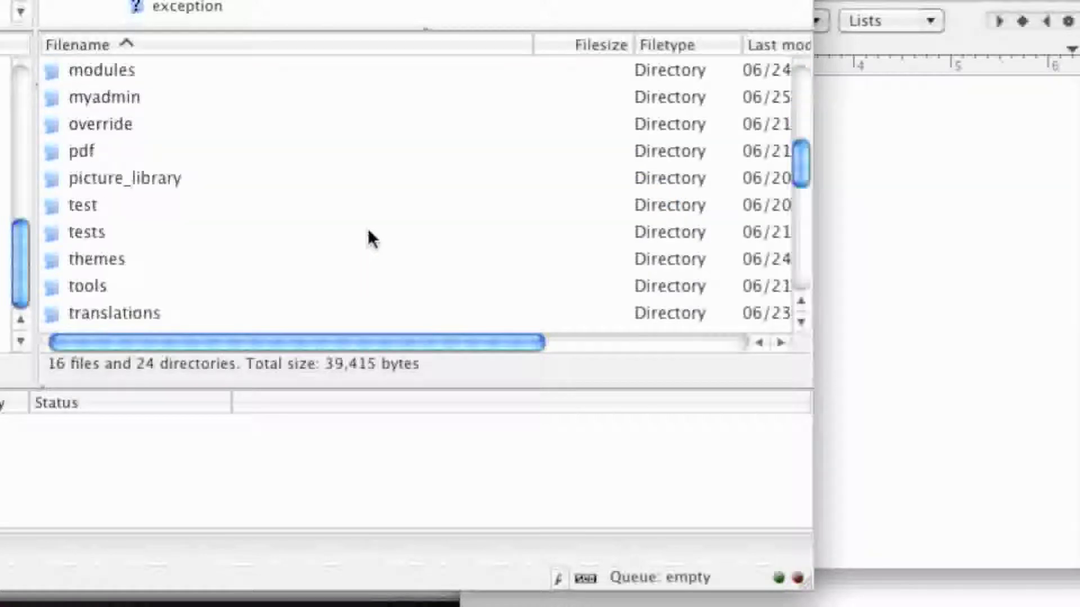
pyautogui.scroll(-10, 368, 229)
pyautogui.rightClick(134, 262)
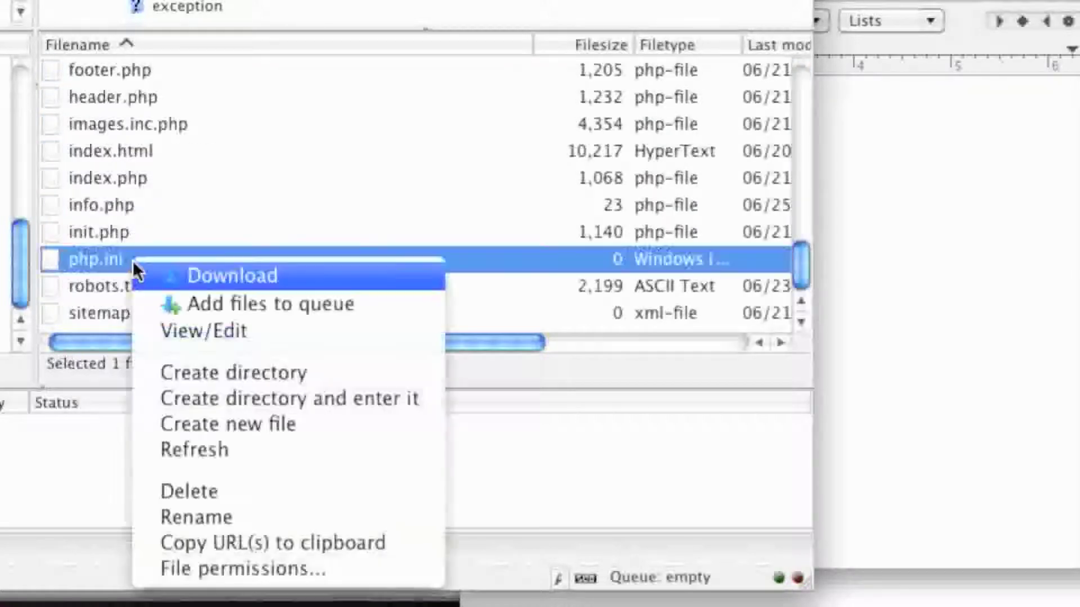
pyautogui.click(242, 340)
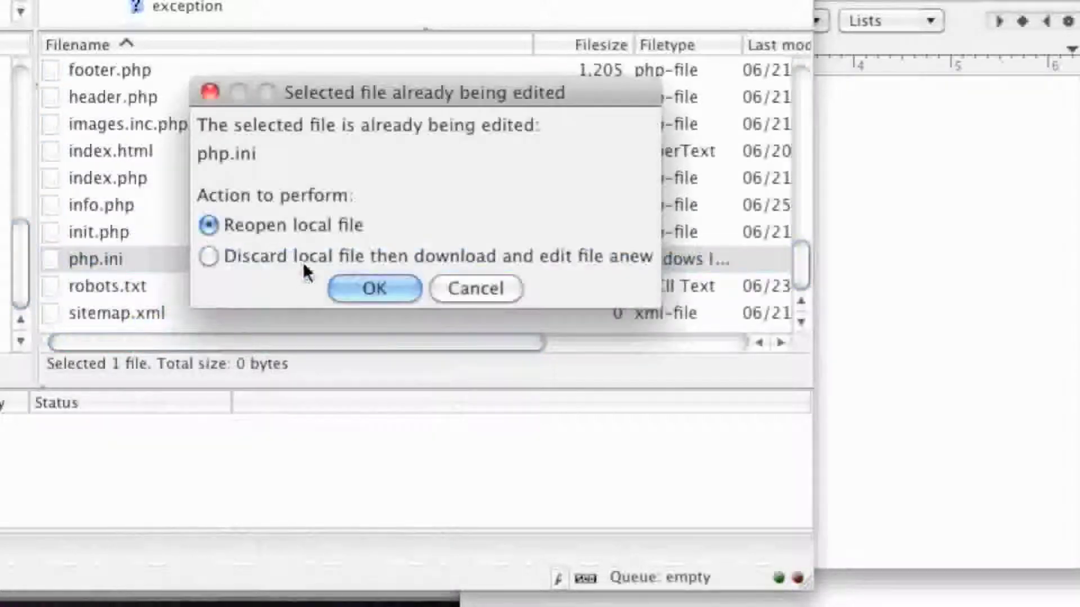
pyautogui.click(341, 286)
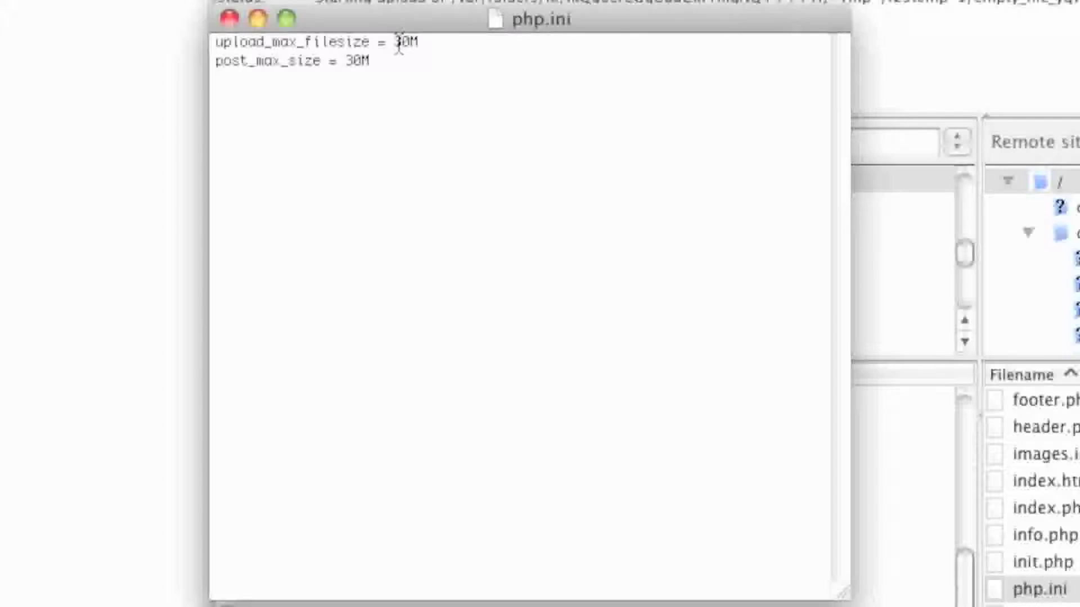
pyautogui.moveTo(397, 44); pyautogui.dragTo(401, 44)
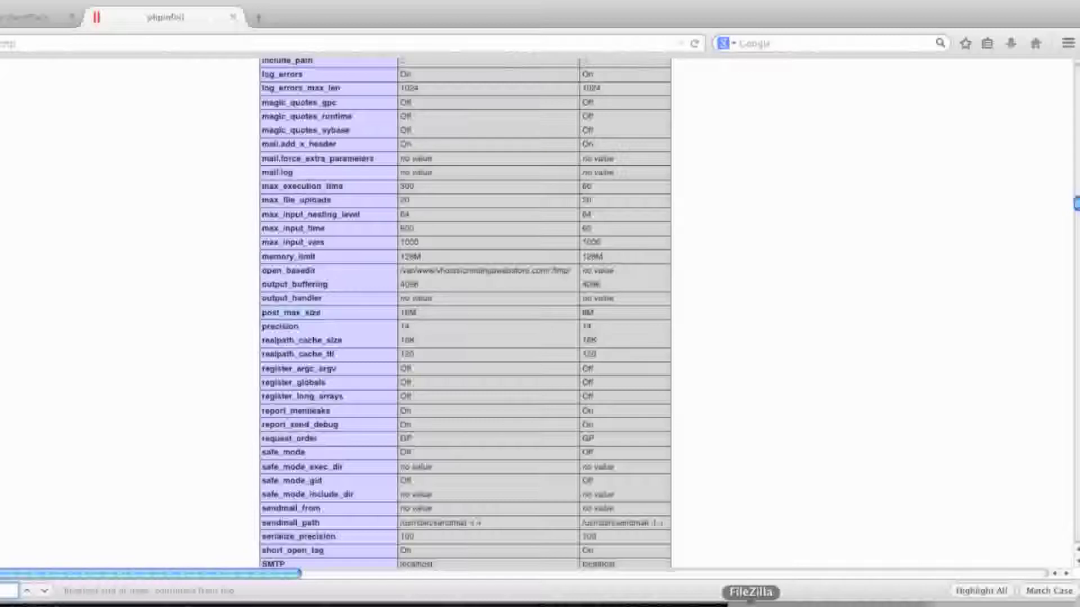
# Step: Check the server's php.ini against the PHP configuration page, and open the remote classes directory in FileZilla
pyautogui.click(751, 603)
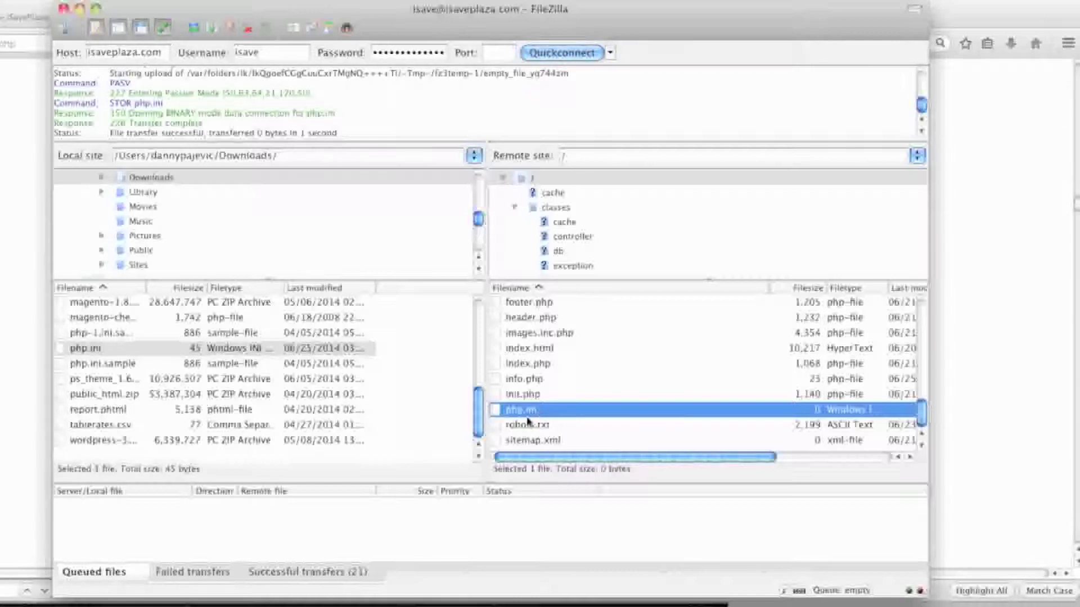
pyautogui.click(3, 388)
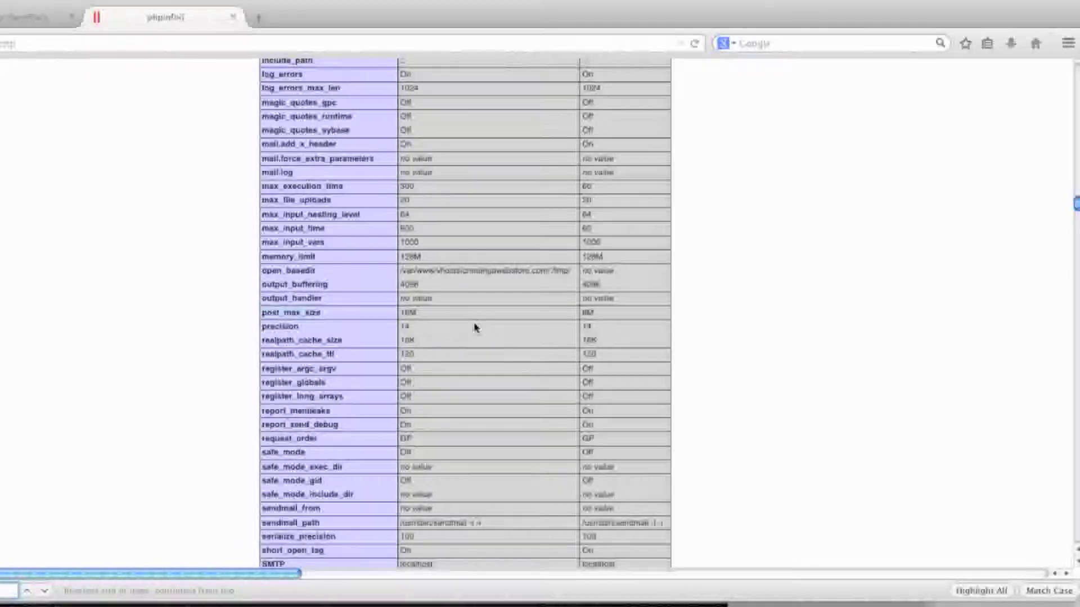
pyautogui.click(751, 606)
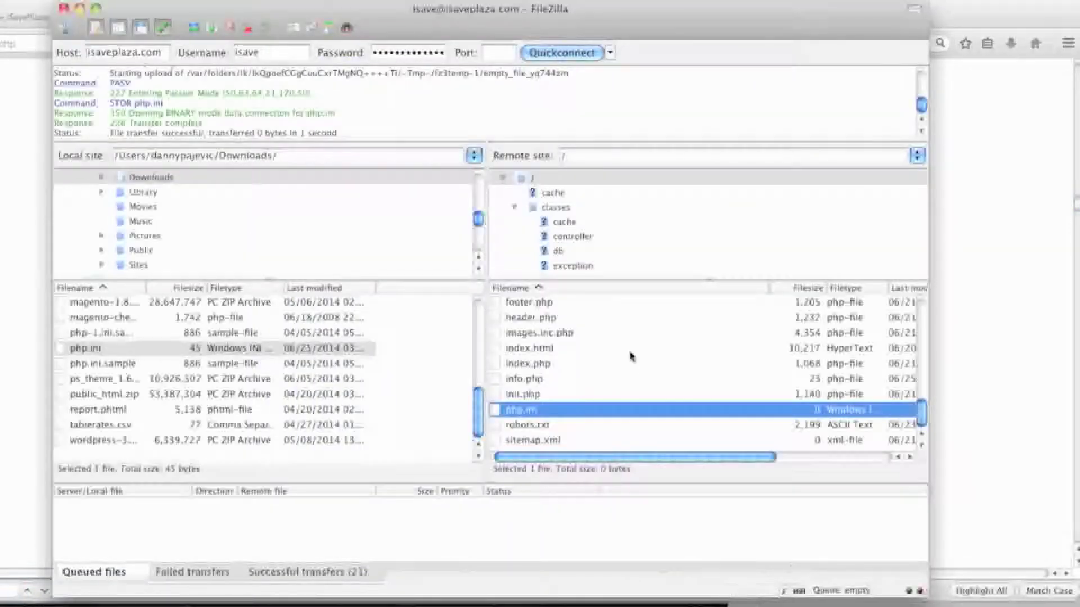
pyautogui.scroll(10, 636, 358)
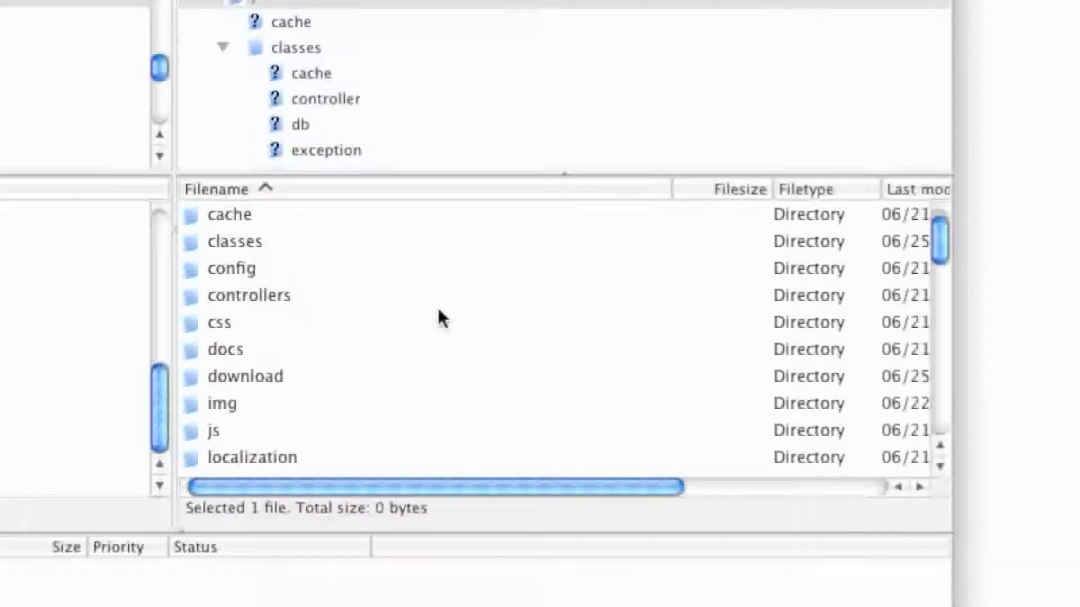
pyautogui.scroll(1, 437, 318)
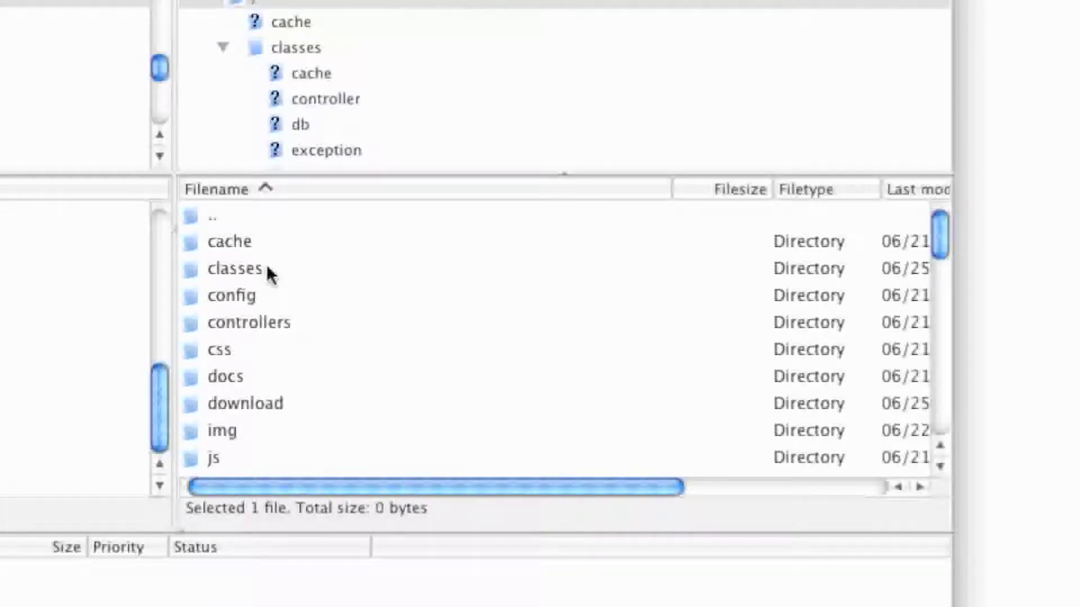
pyautogui.doubleClick(257, 266)
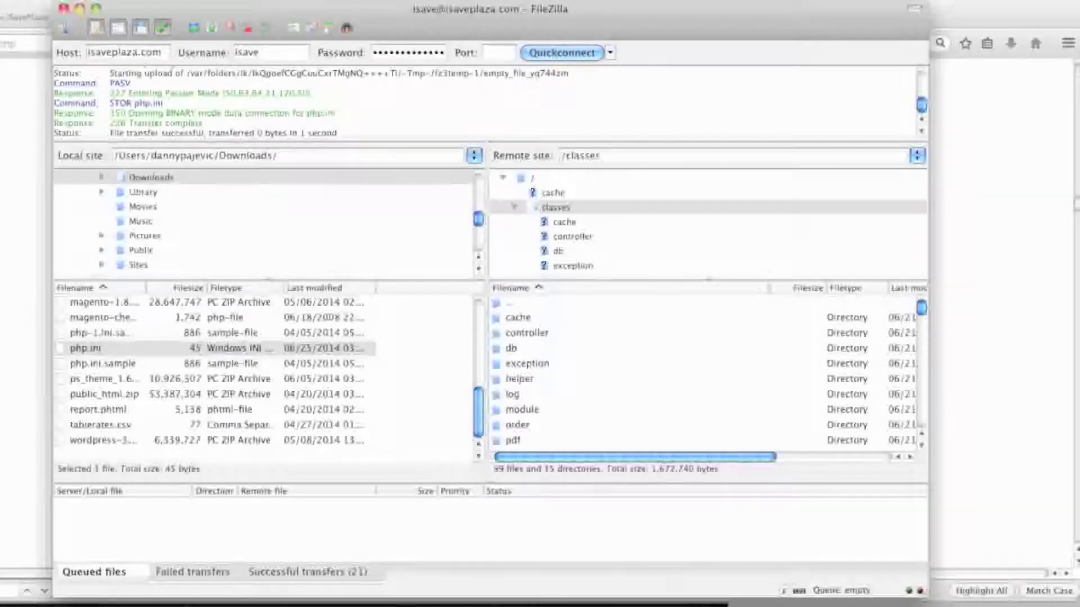
# Step: Switch to the product page in Firefox, attach jazz_music.mp4 as the virtual product's file, and save while staying on the page
pyautogui.press('super+Tab')
pyautogui.click(26, 23)
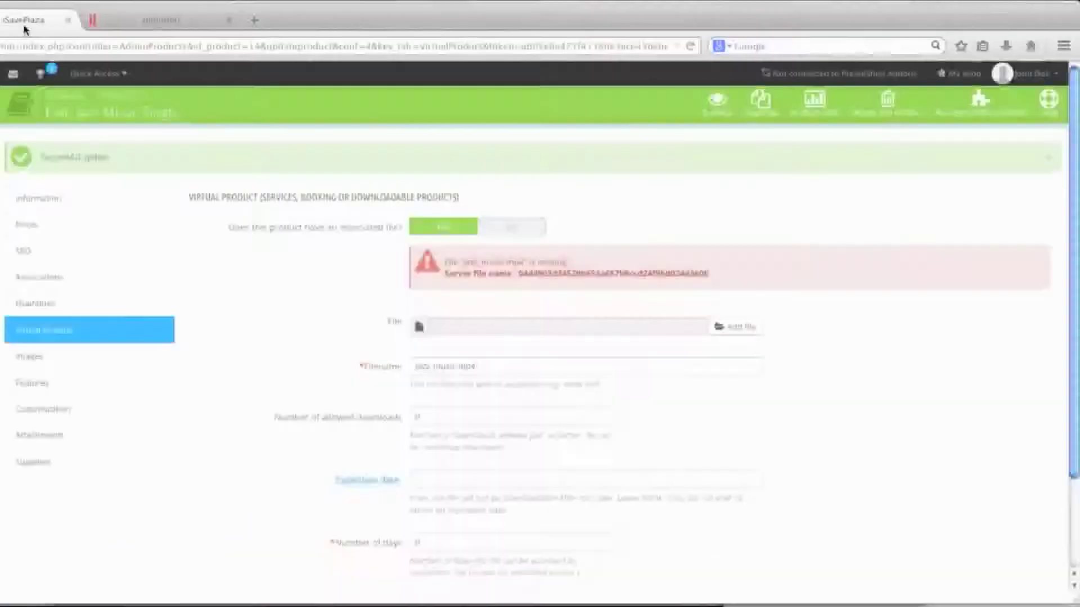
pyautogui.click(732, 331)
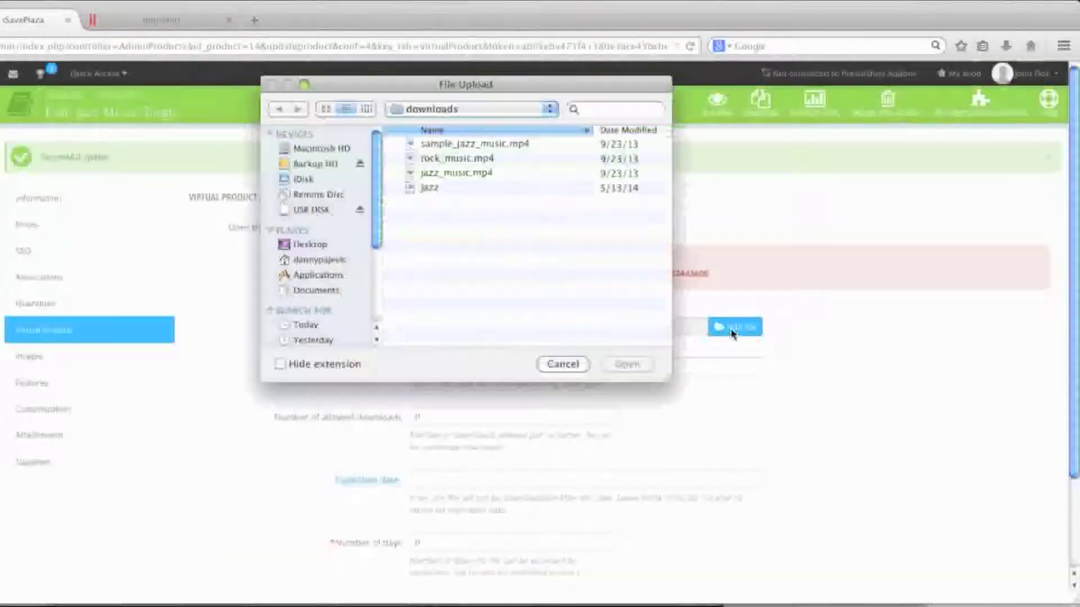
pyautogui.click(457, 173)
pyautogui.click(626, 364)
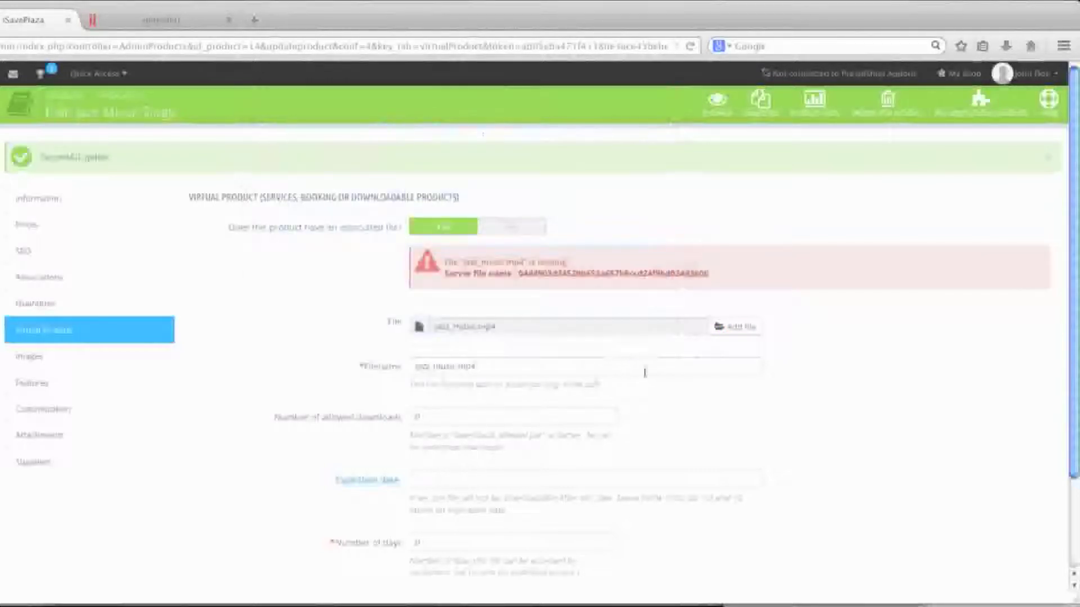
pyautogui.scroll(-3, 669, 402)
pyautogui.click(977, 520)
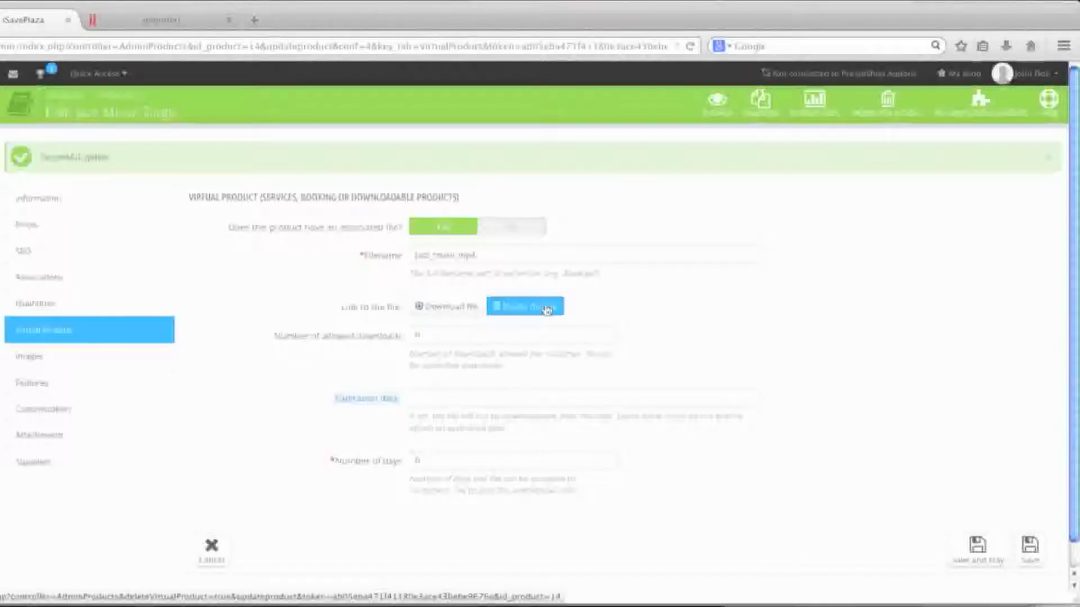
# Step: Upload jazz.png as the product's image and save while staying on the page
pyautogui.click(145, 364)
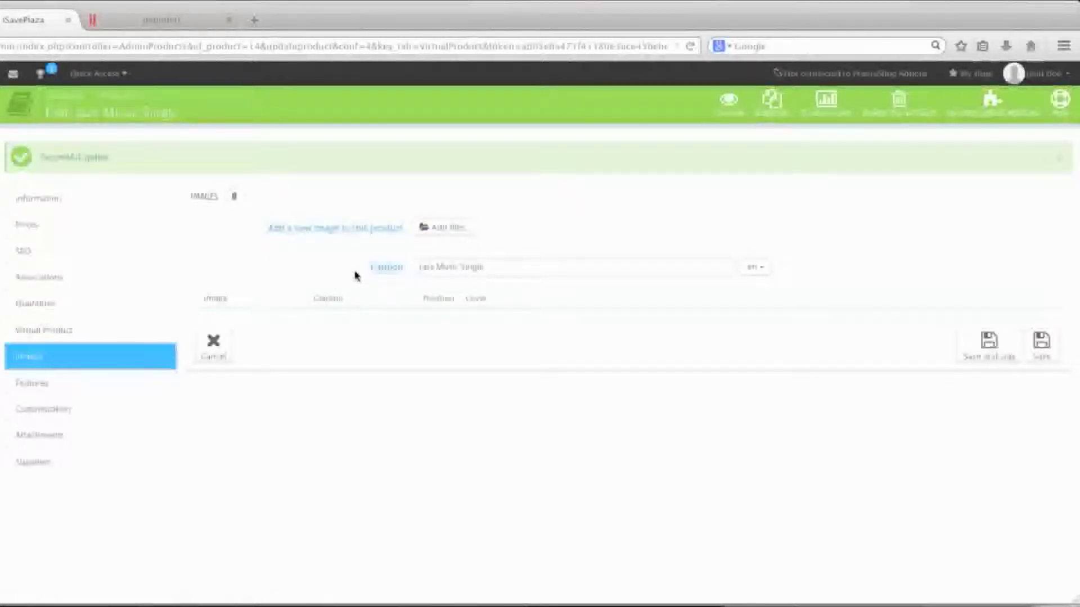
pyautogui.click(442, 233)
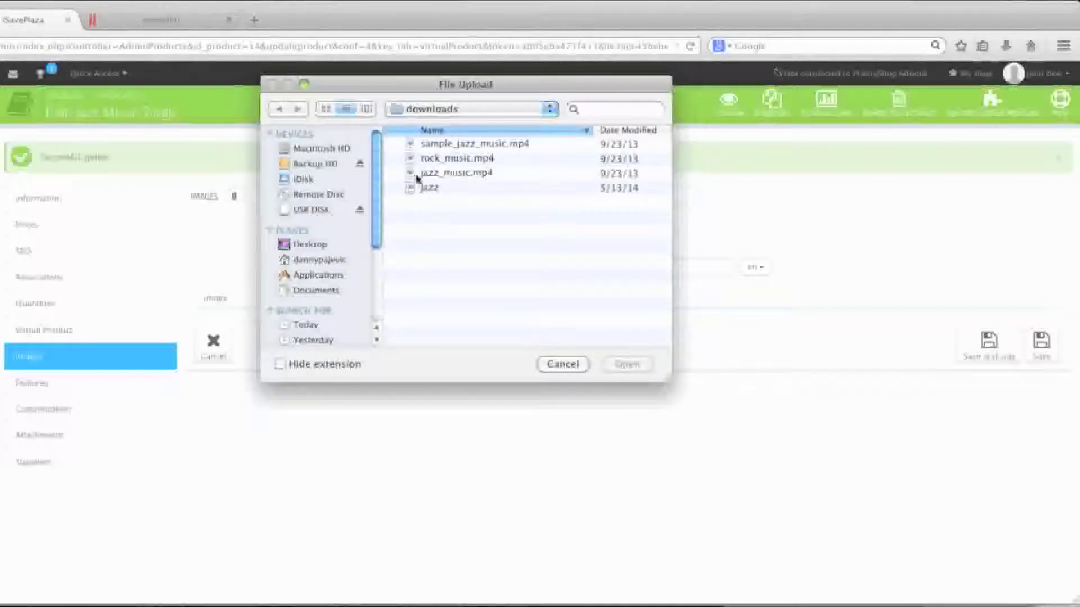
pyautogui.click(428, 188)
pyautogui.click(624, 363)
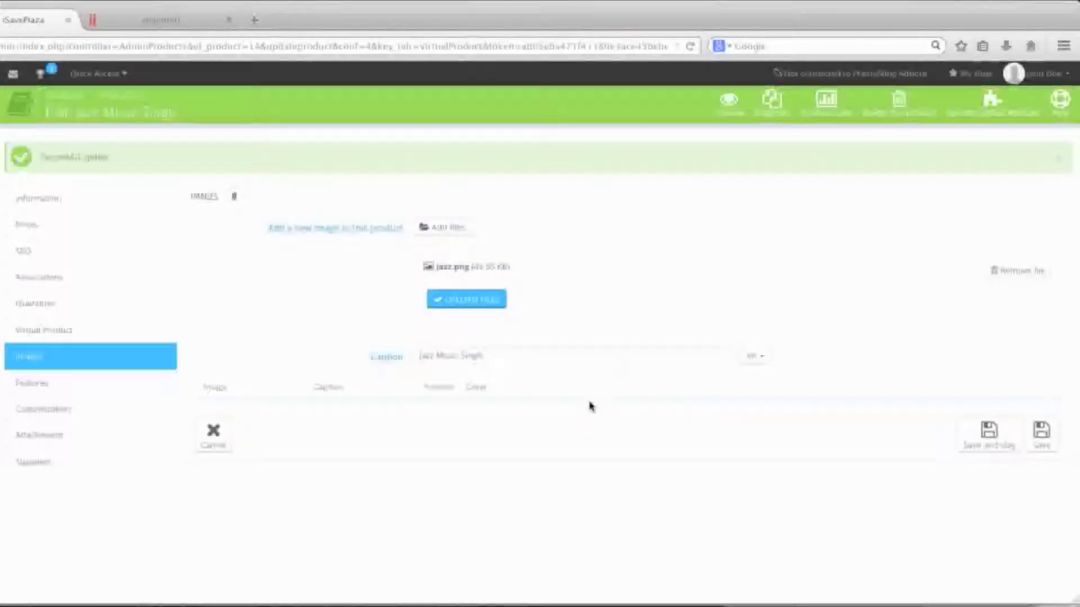
pyautogui.click(469, 304)
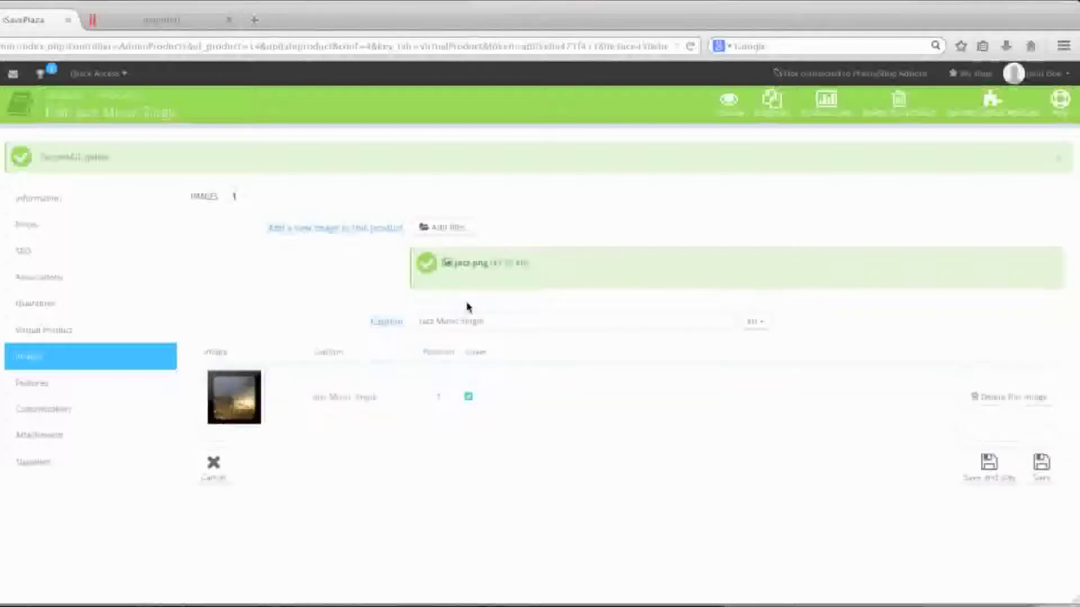
pyautogui.click(969, 473)
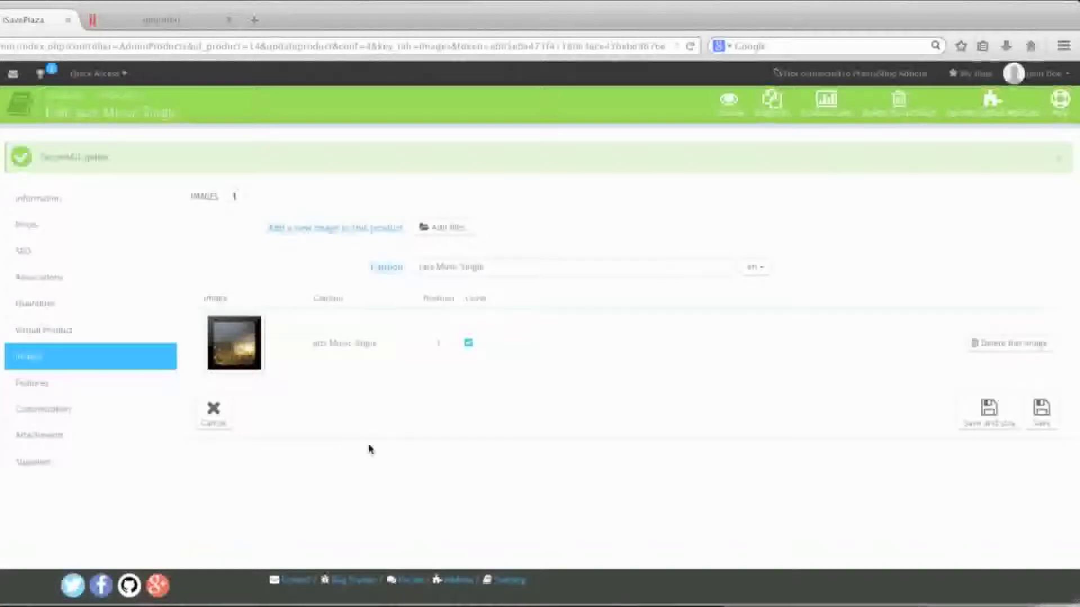
# Step: Open the product's features, and view the data sheet of Nine West Women's Lucero Pump on the isaveplaza.com storefront
pyautogui.click(157, 391)
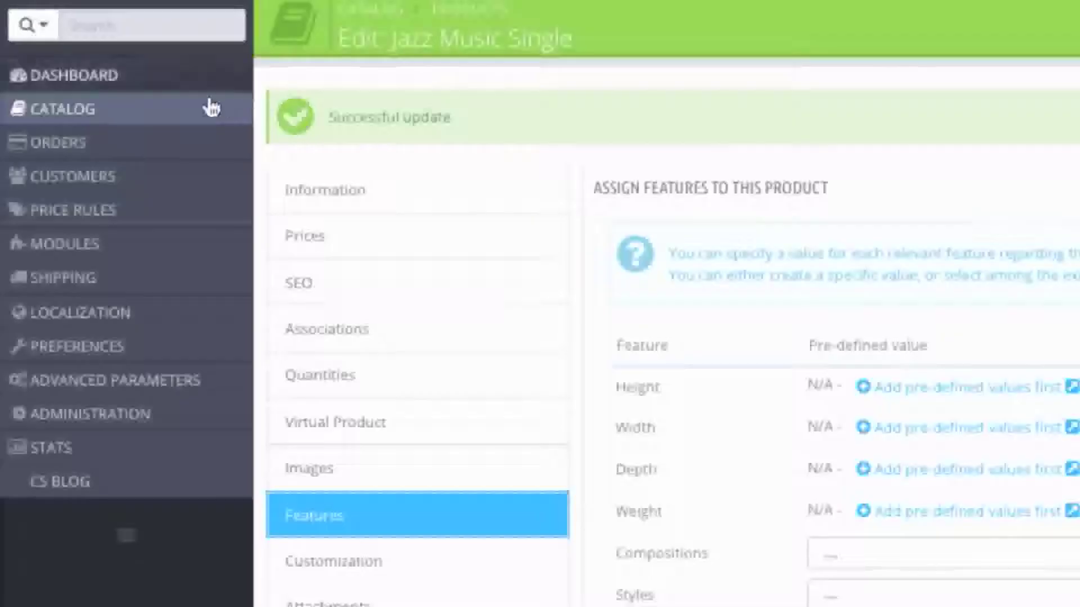
pyautogui.moveTo(189, 116)
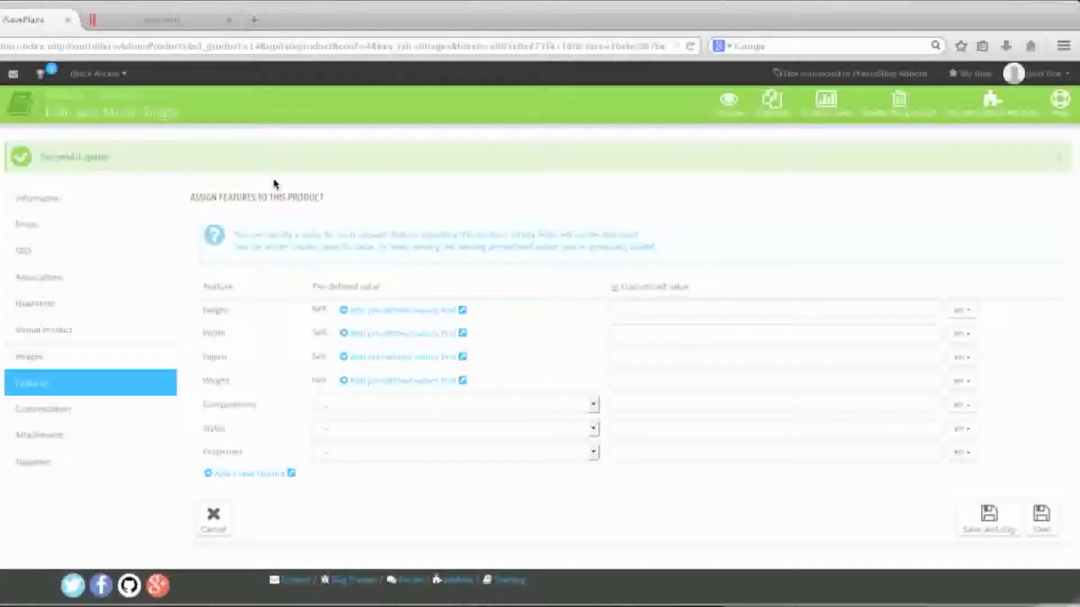
pyautogui.click(183, 27)
pyautogui.click(171, 51)
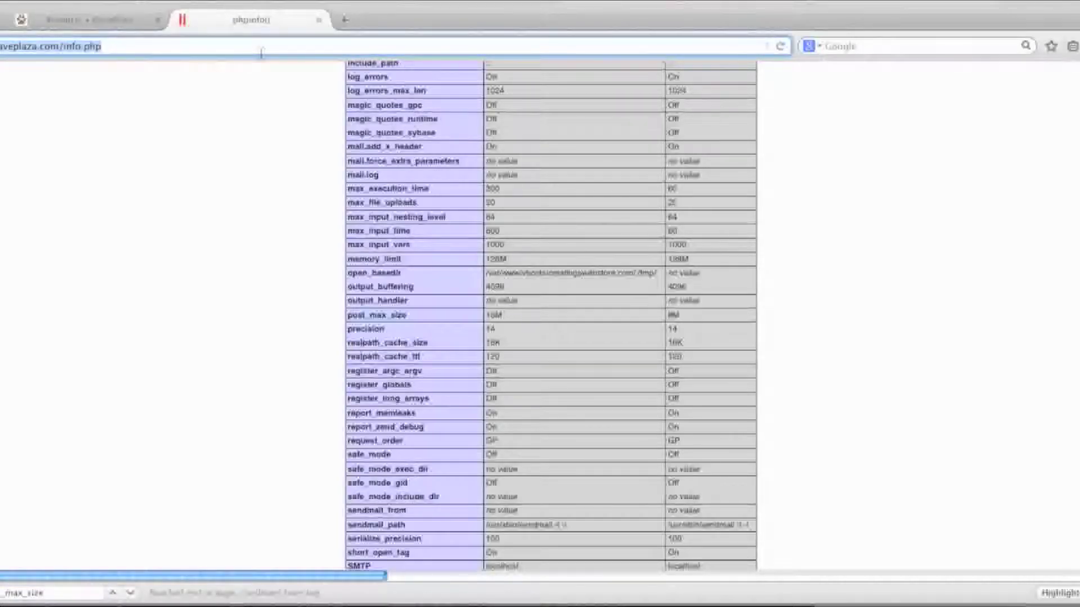
pyautogui.write('isa')
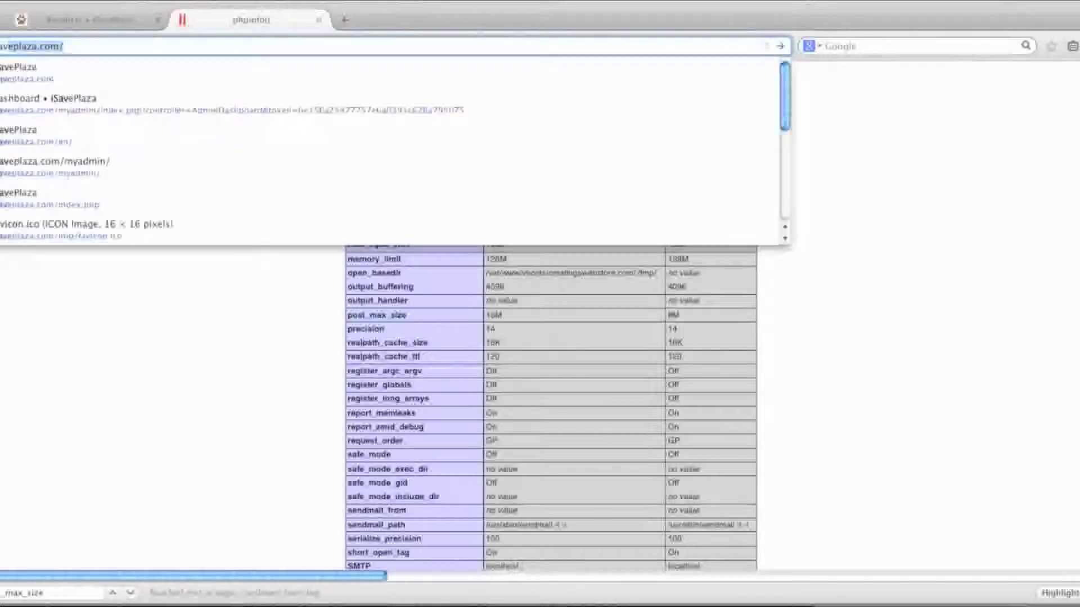
pyautogui.press('Return')
pyautogui.scroll(-6, 417, 301)
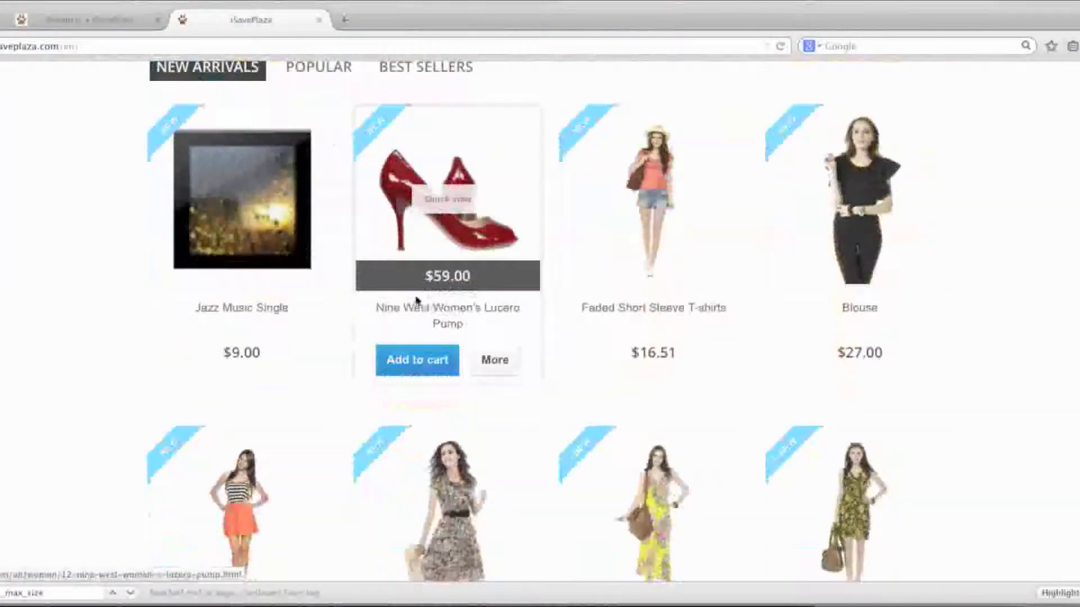
pyautogui.click(417, 304)
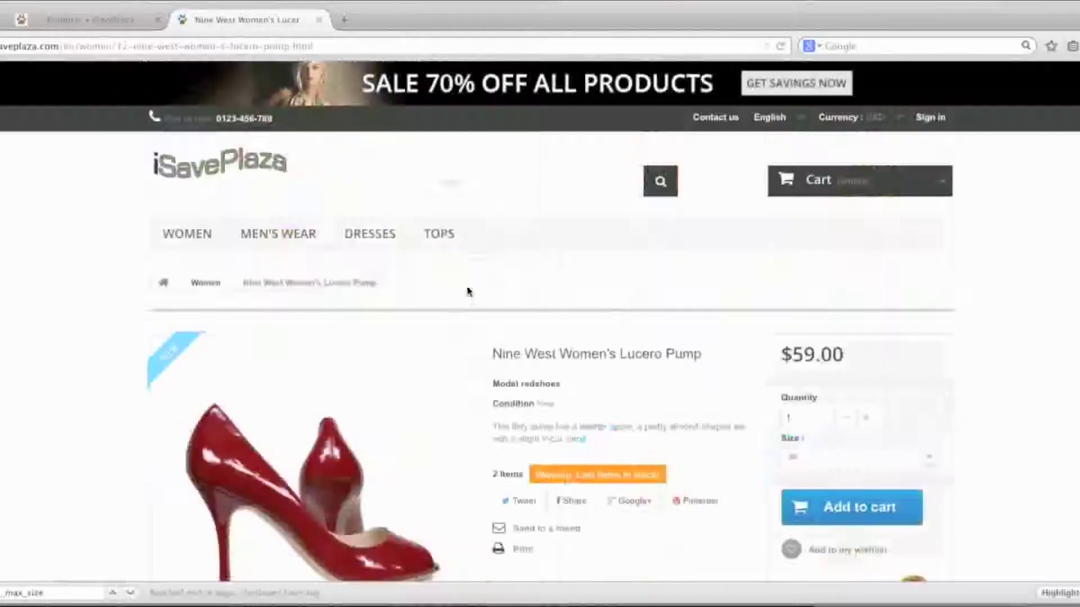
pyautogui.scroll(-10, 393, 298)
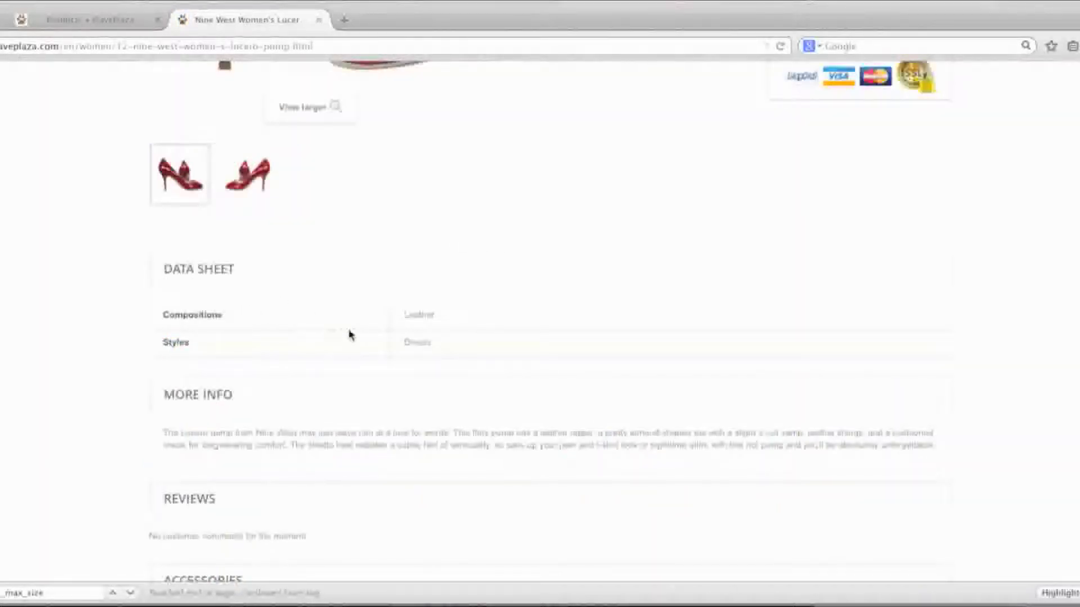
# Step: Return to the Jazz Music Single product, save its features page unchanged, and open its customization settings
pyautogui.click(87, 20)
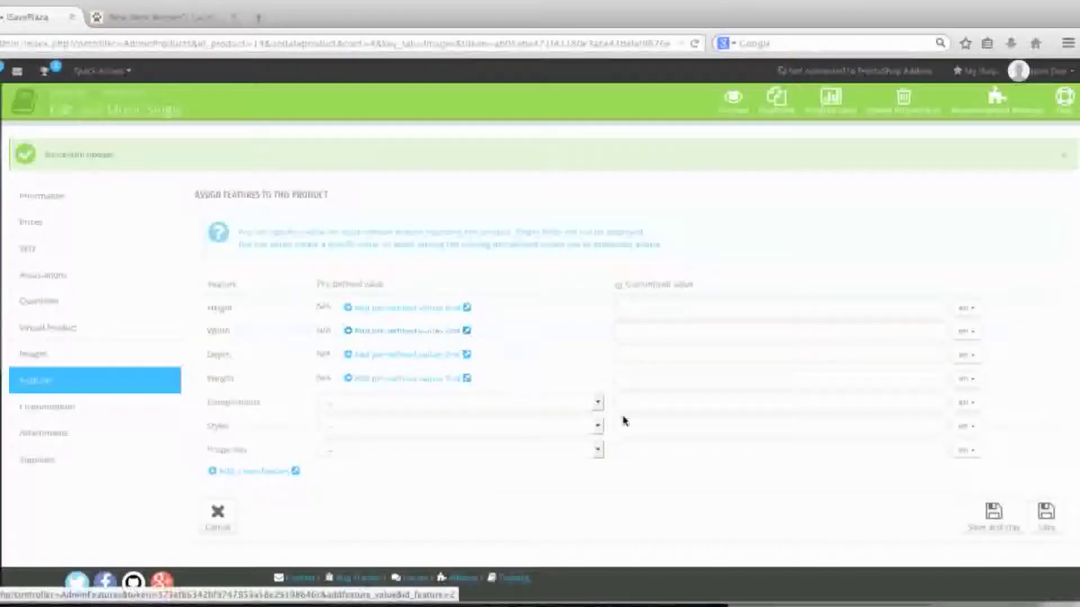
pyautogui.click(986, 517)
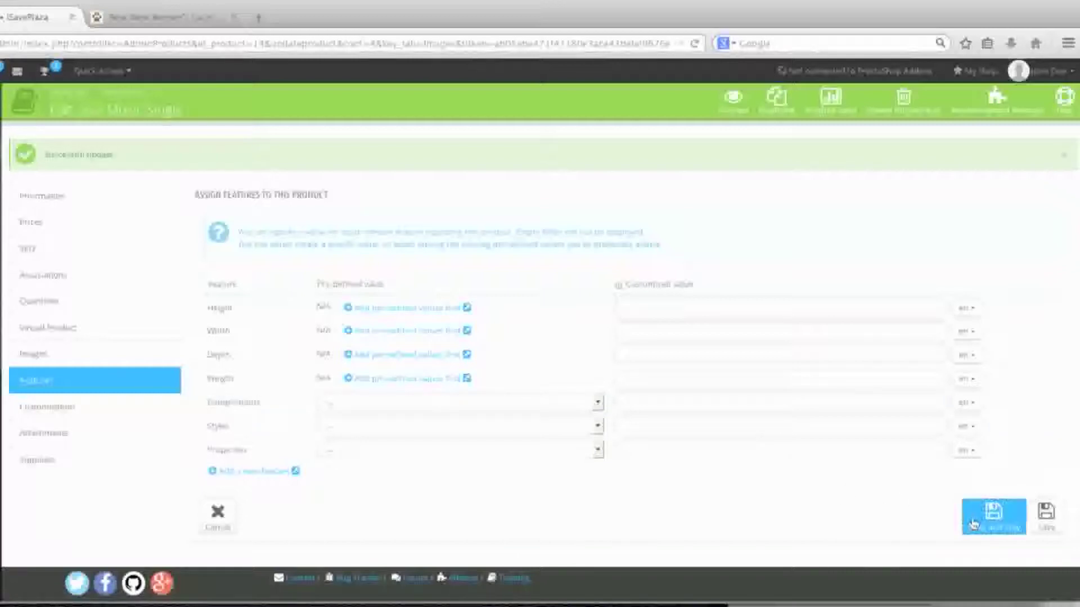
pyautogui.click(104, 408)
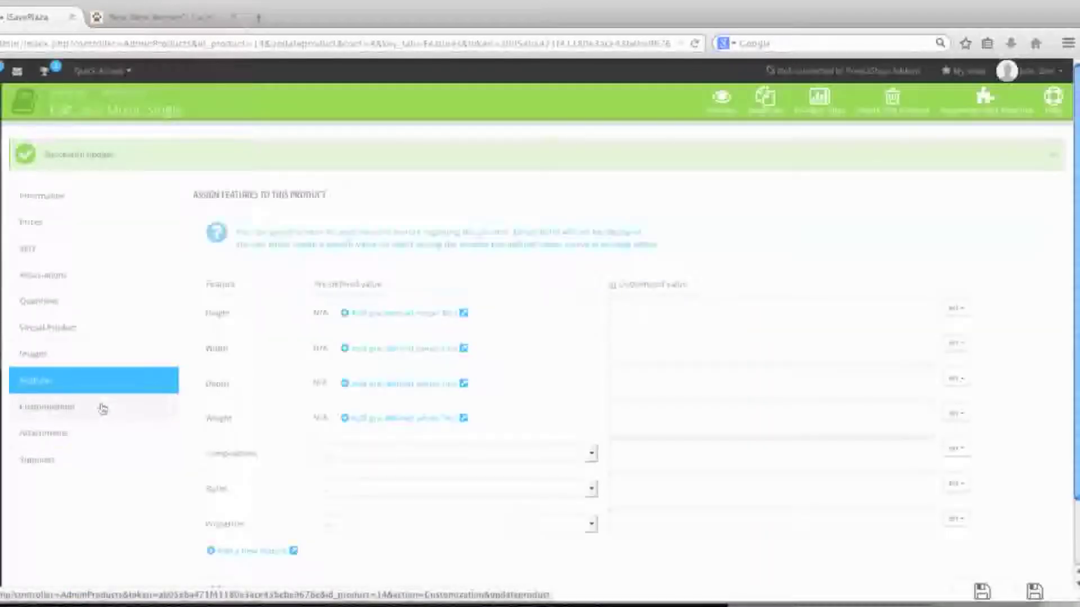
pyautogui.click(104, 407)
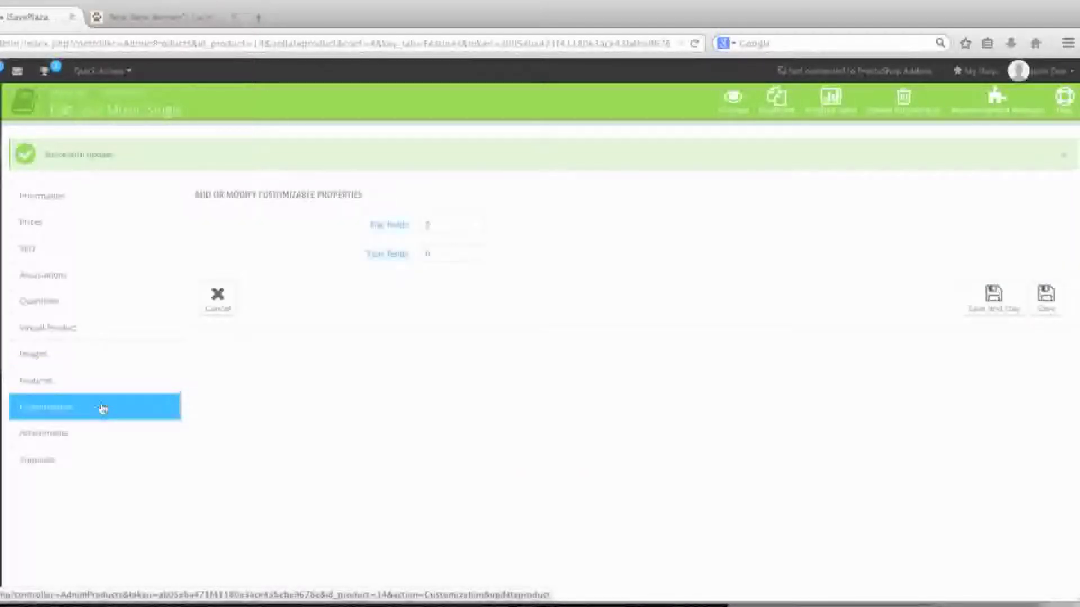
# Step: Set the customizable file fields to 2 and text fields to 1, then save with their labels blank while staying on the page
pyautogui.click(461, 225)
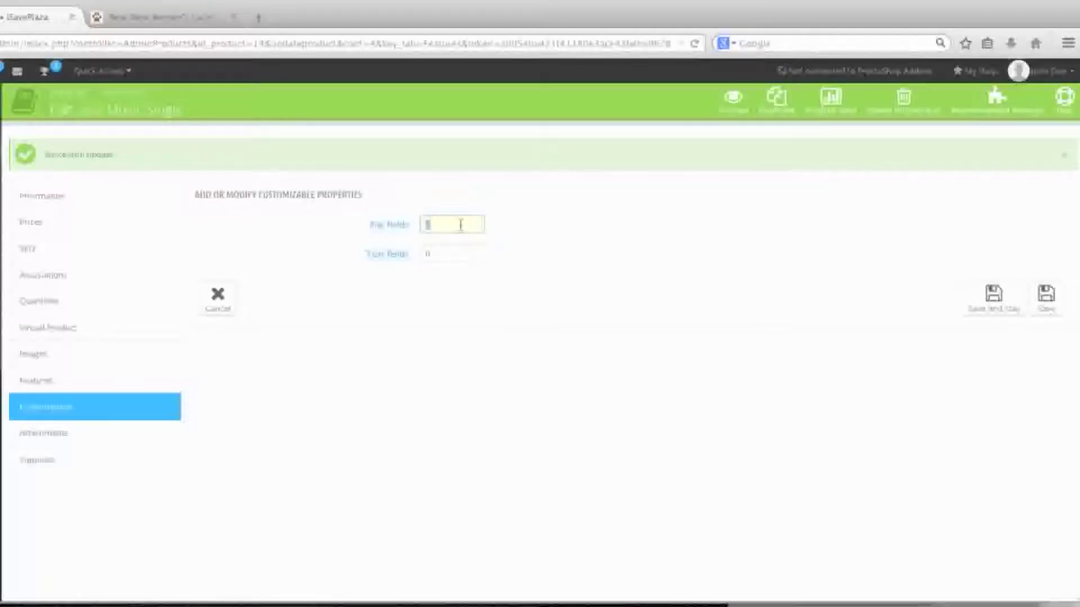
pyautogui.write('1')
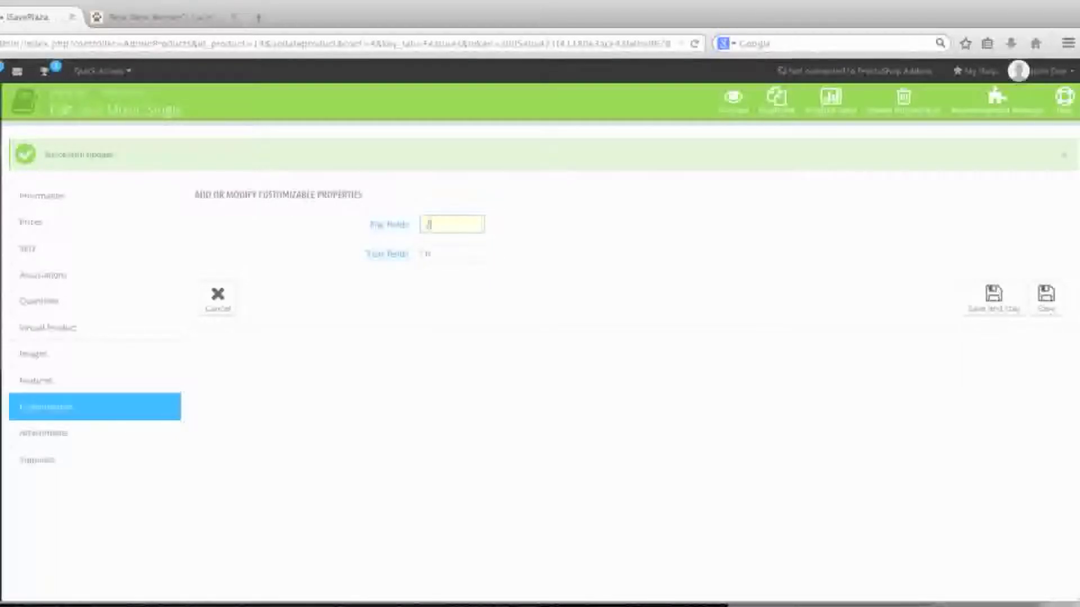
pyautogui.click(472, 255)
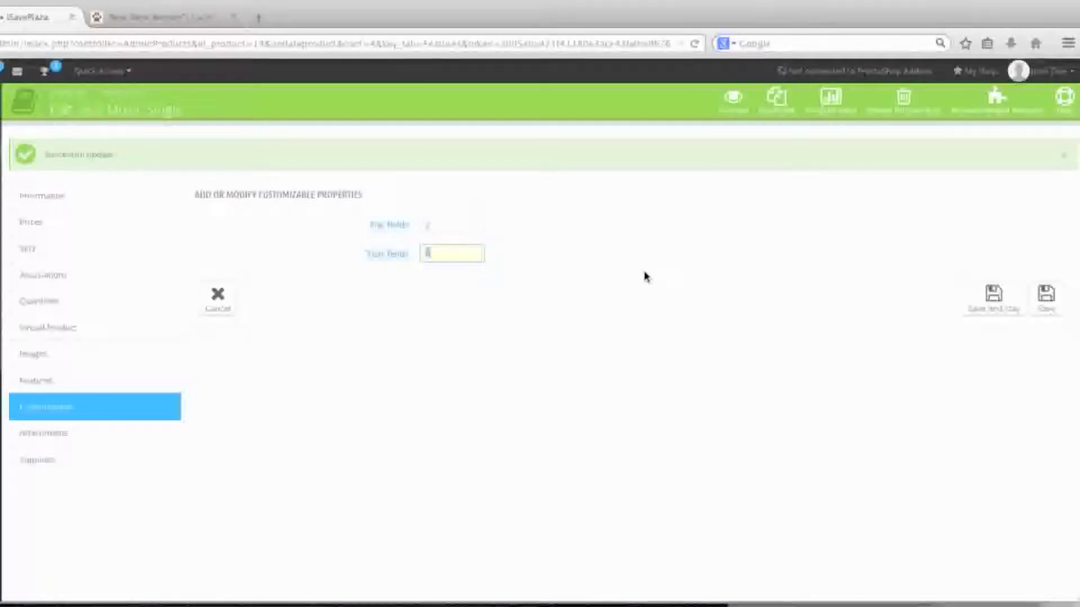
pyautogui.write('1')
pyautogui.click(982, 316)
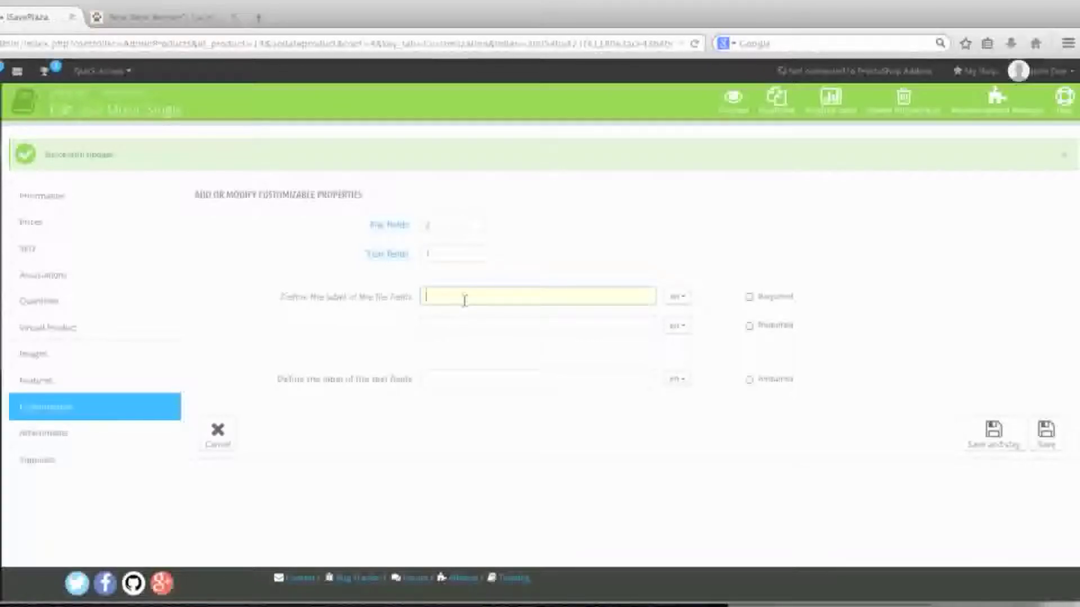
pyautogui.click(455, 378)
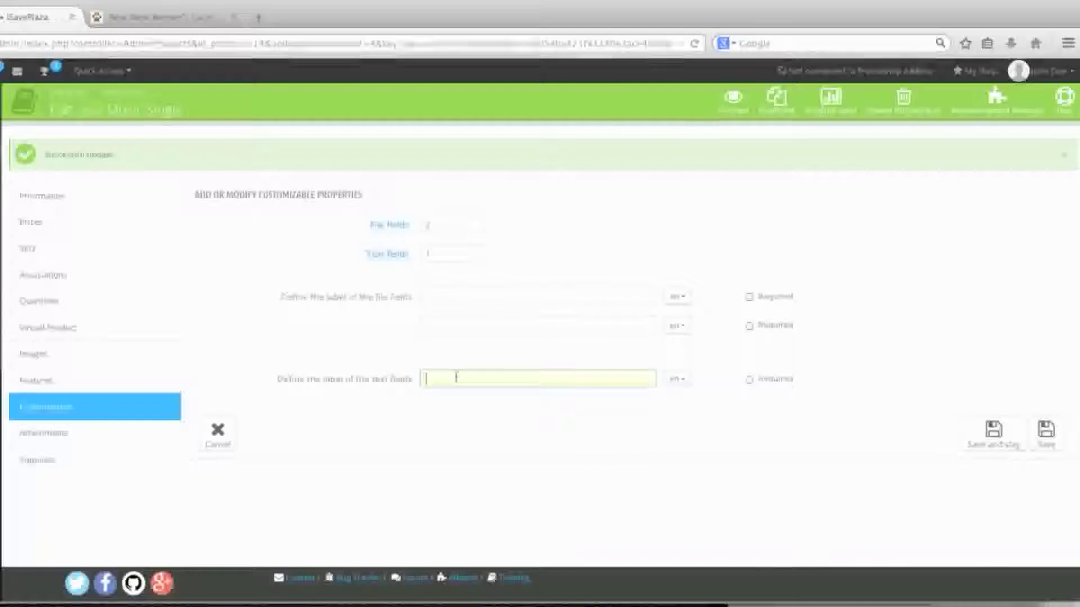
pyautogui.click(973, 437)
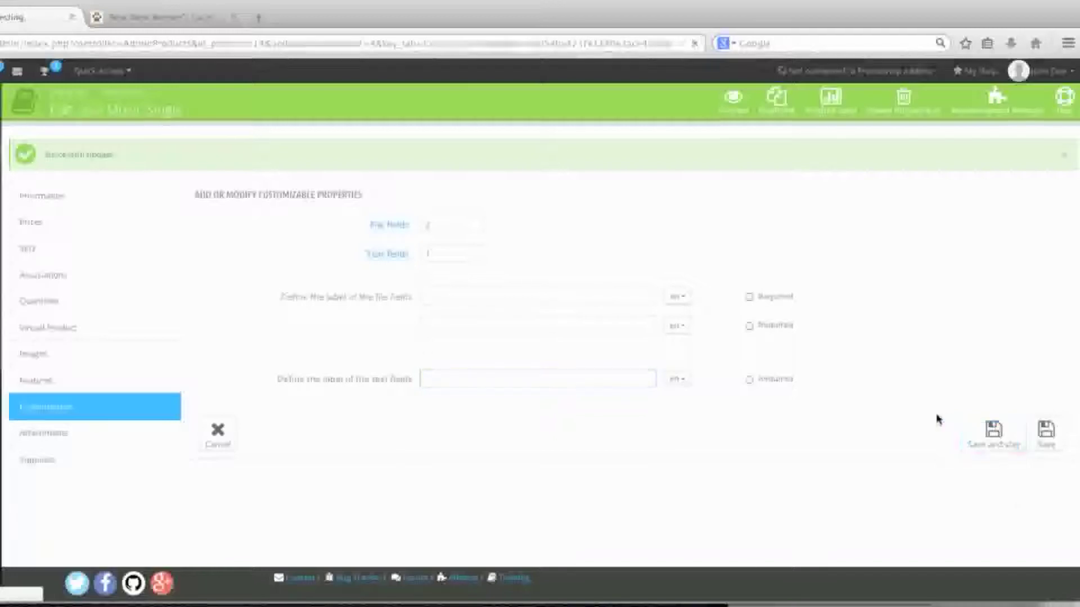
# Step: Create a product attachment named Sample with the description "Get the jazz sample track", and upload the sample_jazz_music file
pyautogui.click(77, 446)
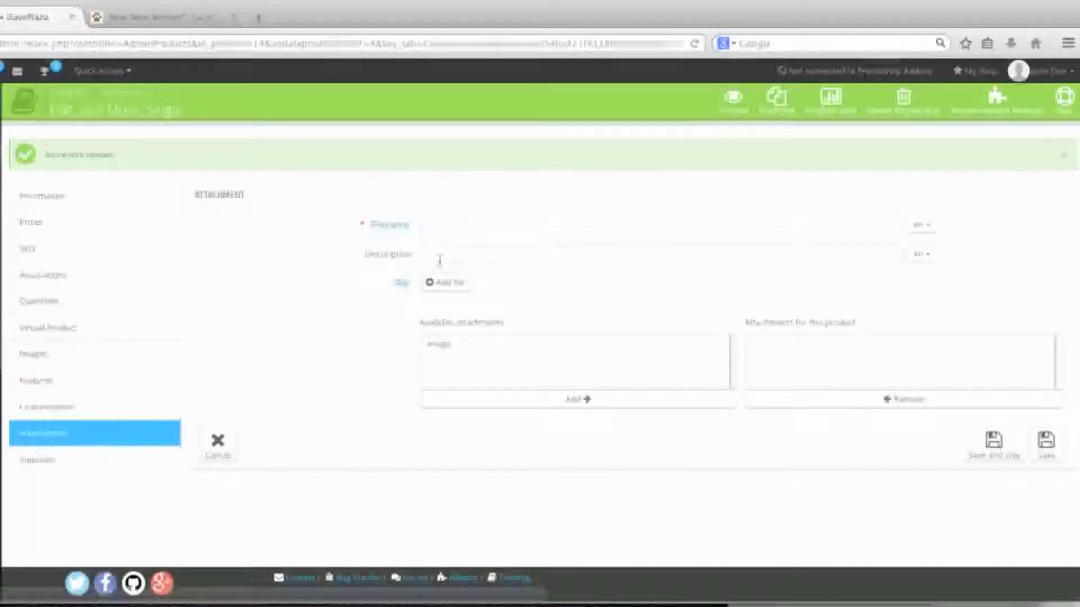
pyautogui.click(449, 228)
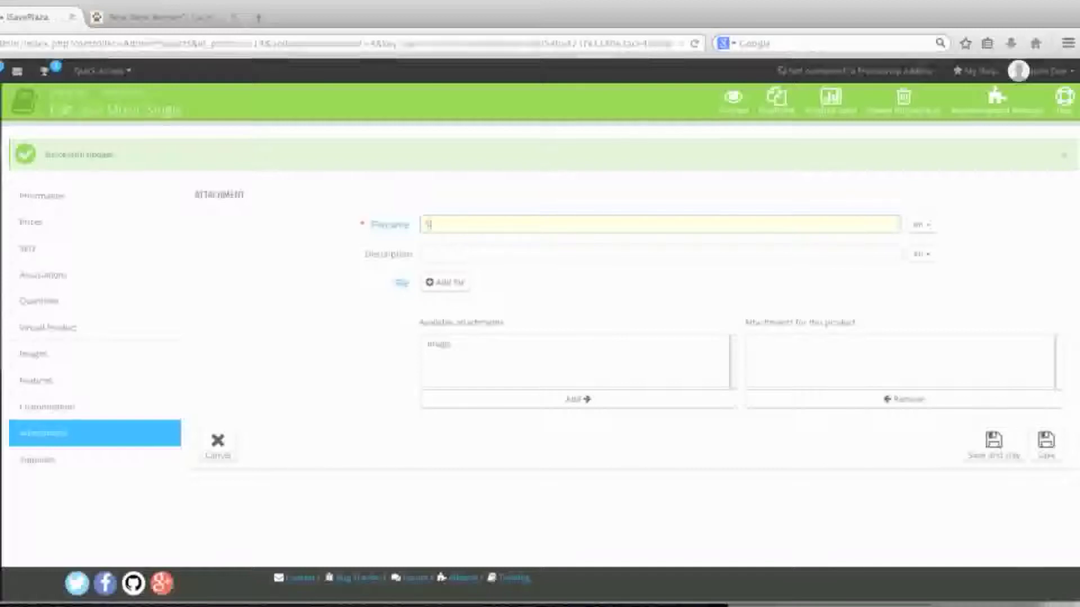
pyautogui.press('Tab')
pyautogui.write('Get the jazz sample track')
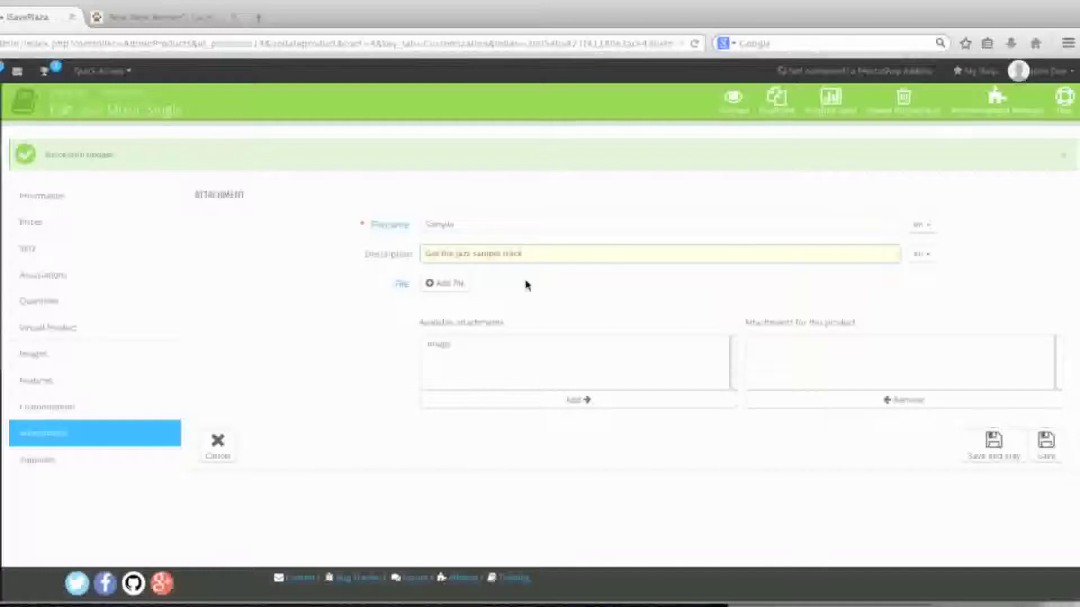
pyautogui.click(460, 288)
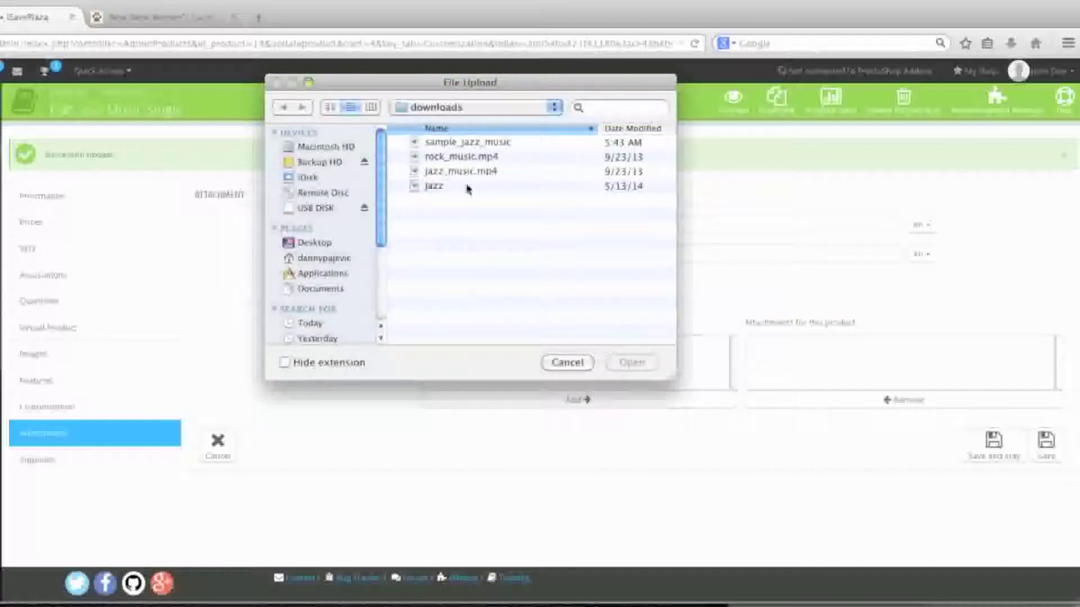
pyautogui.click(477, 143)
pyautogui.click(631, 362)
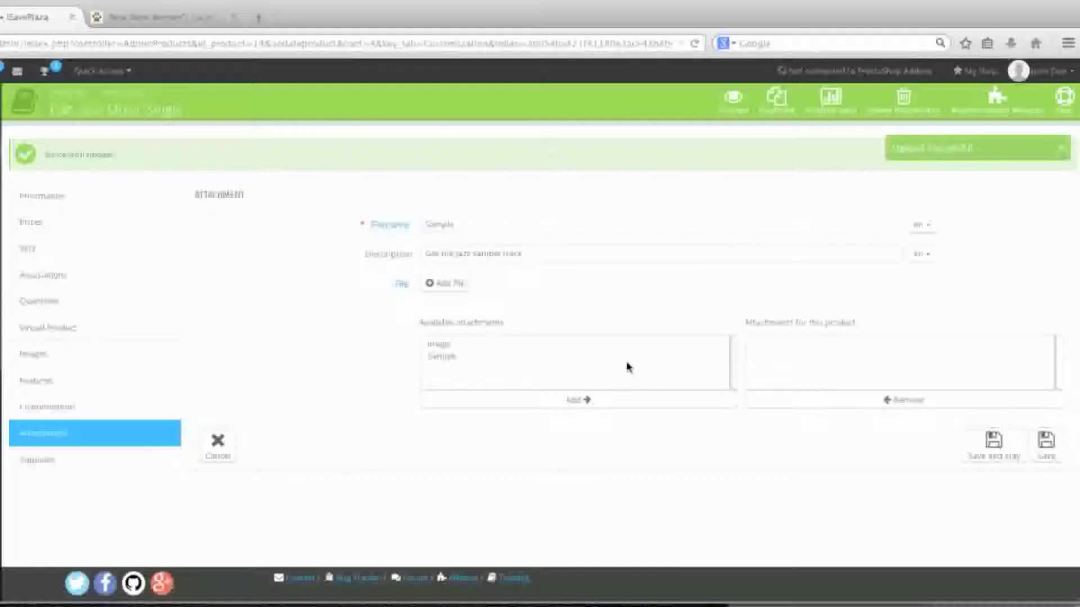
# Step: Assign the available Sample attachment to this product and save while staying on the page
pyautogui.click(453, 357)
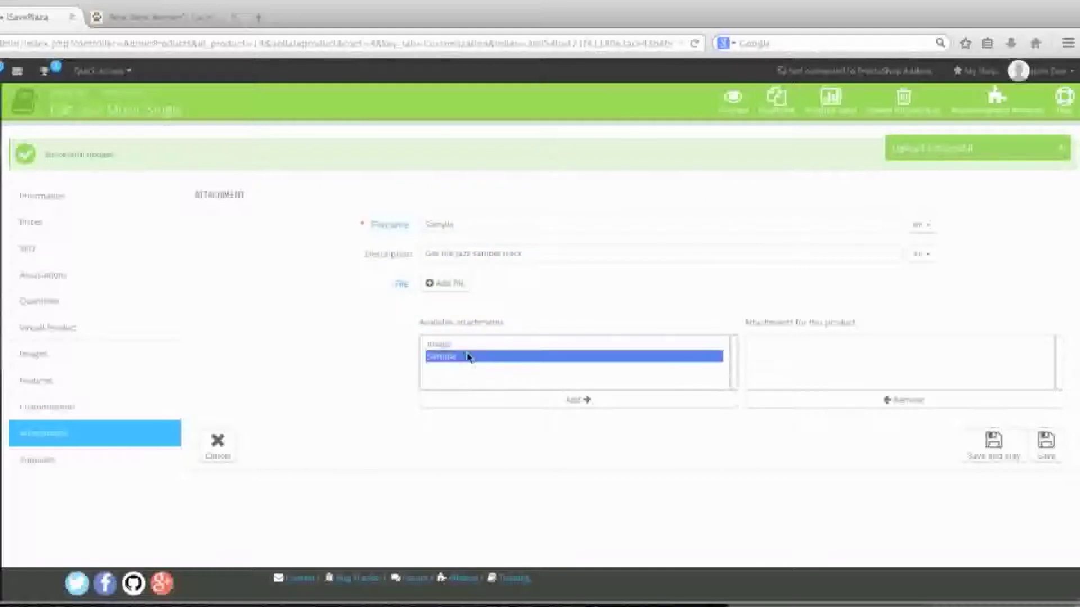
pyautogui.click(585, 402)
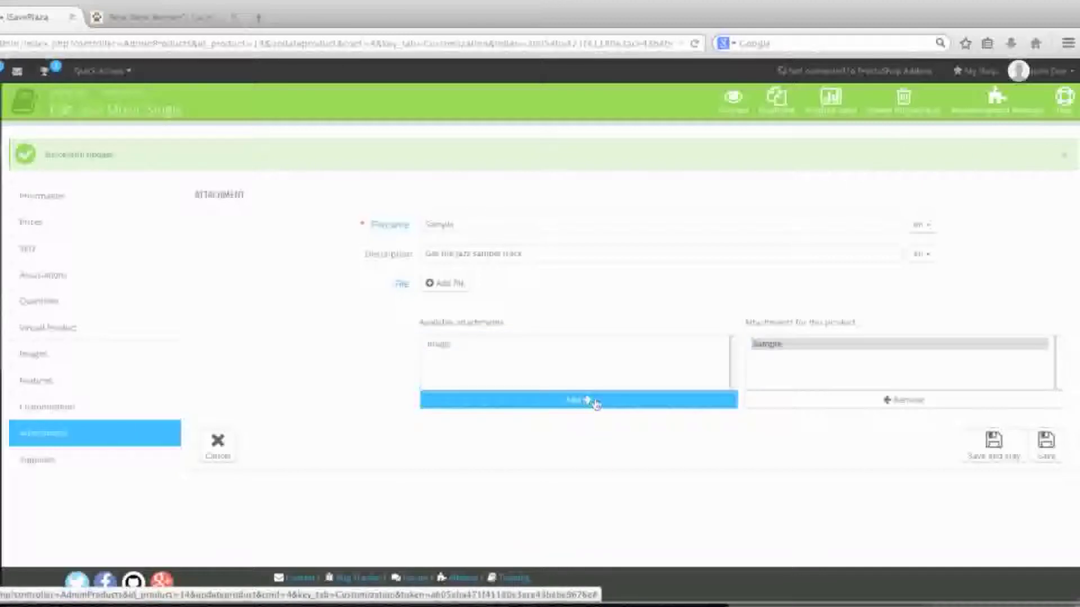
pyautogui.click(979, 460)
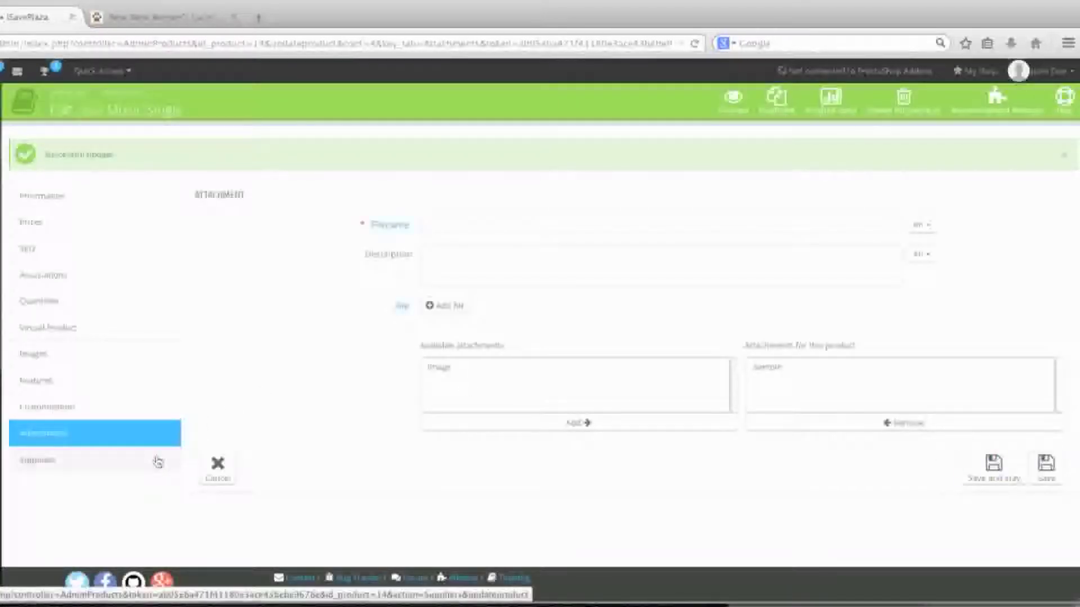
# Step: Associate Fashion Supplier with the product as its default supplier, save while staying, and save the product with the supplier reference blank
pyautogui.click(127, 464)
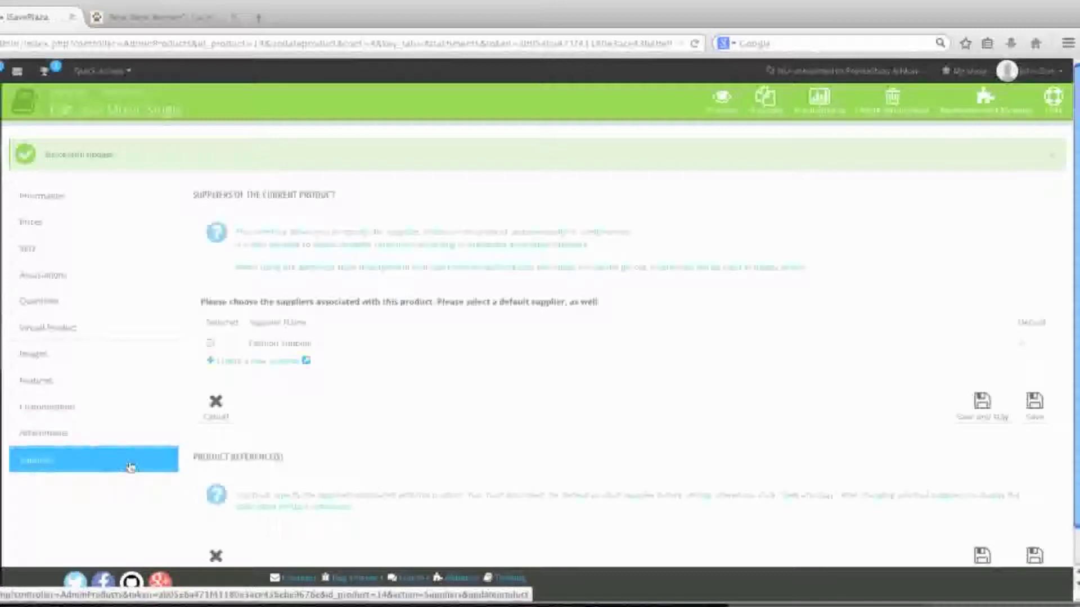
pyautogui.scroll(-1, 210, 388)
pyautogui.click(212, 328)
pyautogui.click(211, 327)
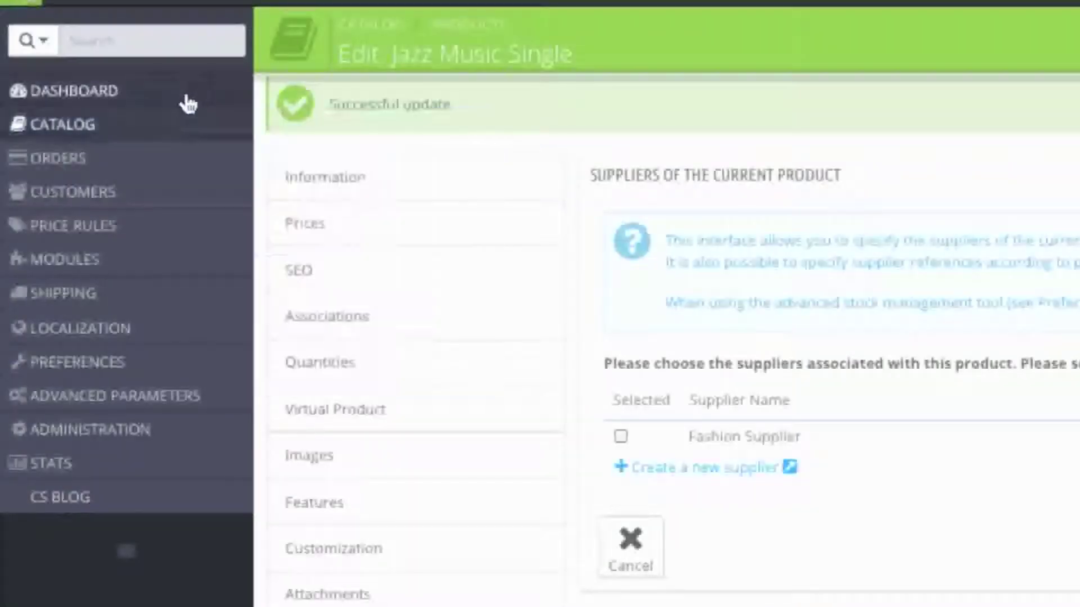
pyautogui.moveTo(129, 129)
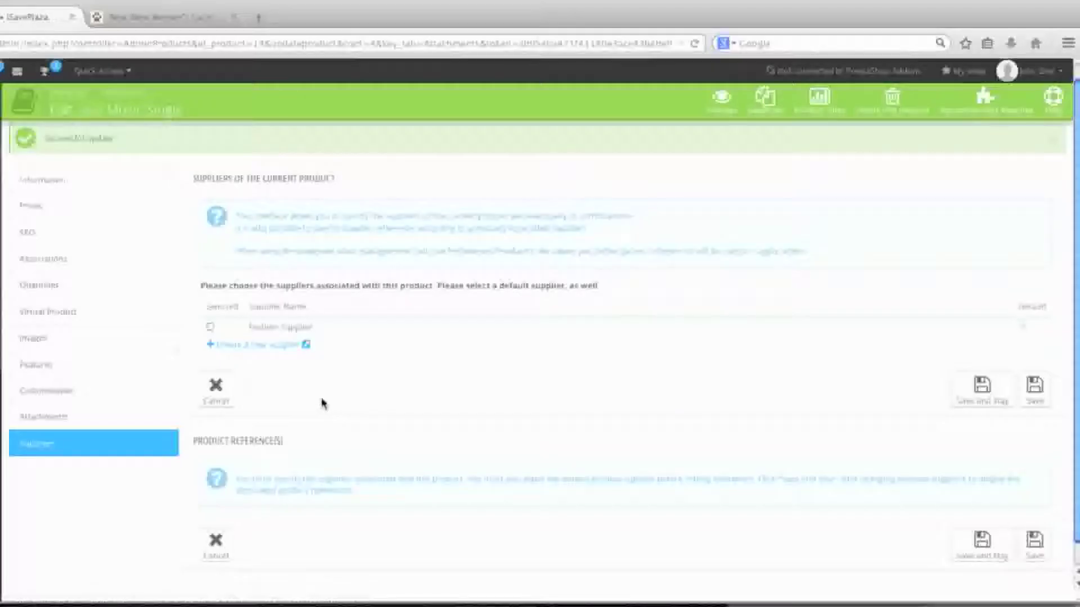
pyautogui.scroll(-2, 323, 403)
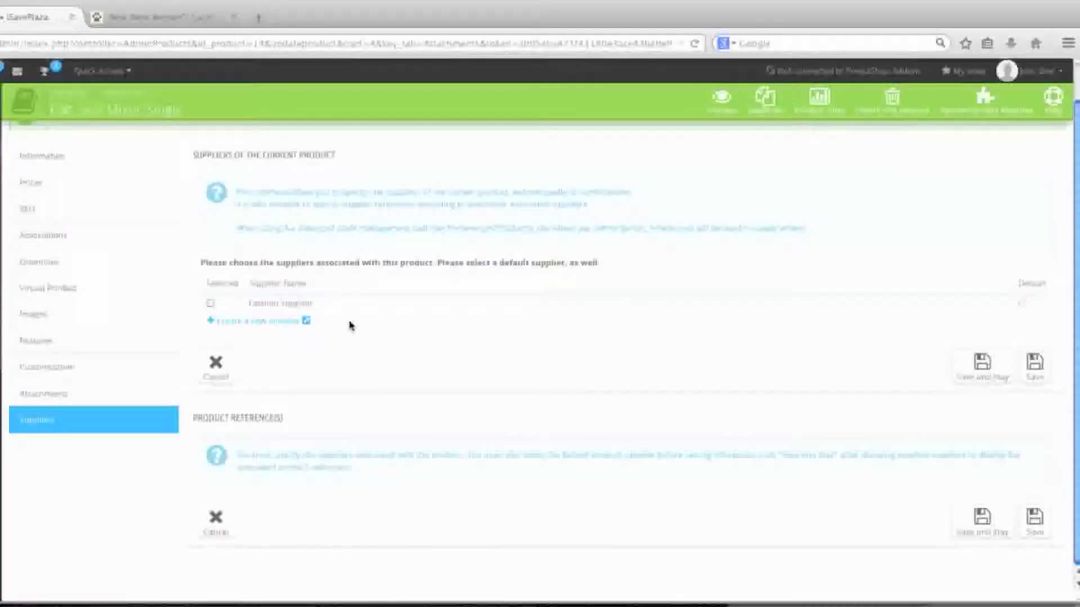
pyautogui.click(211, 303)
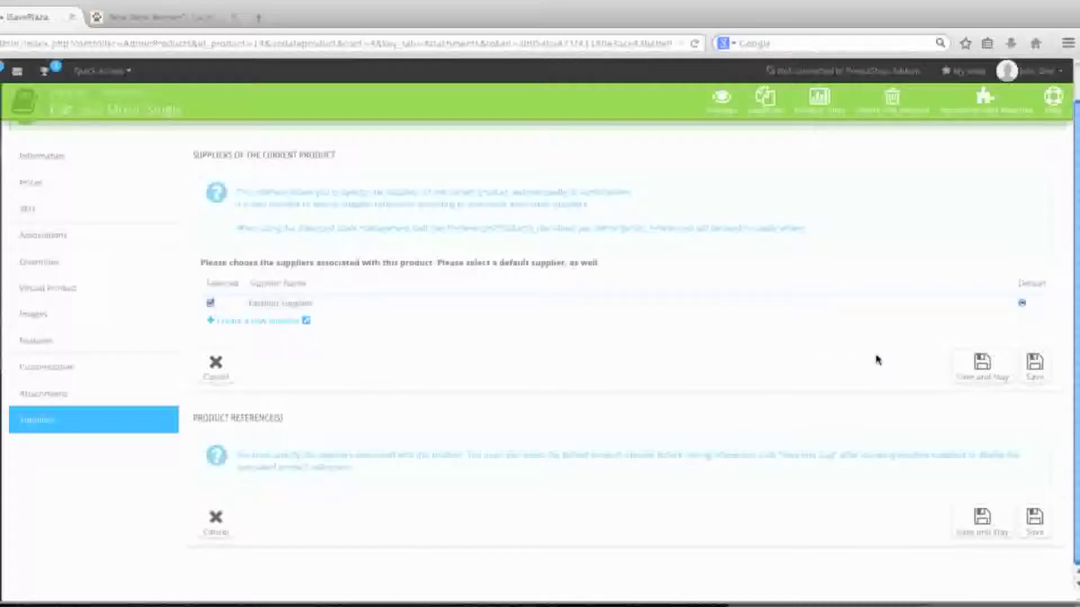
pyautogui.click(982, 365)
pyautogui.scroll(-3, 911, 485)
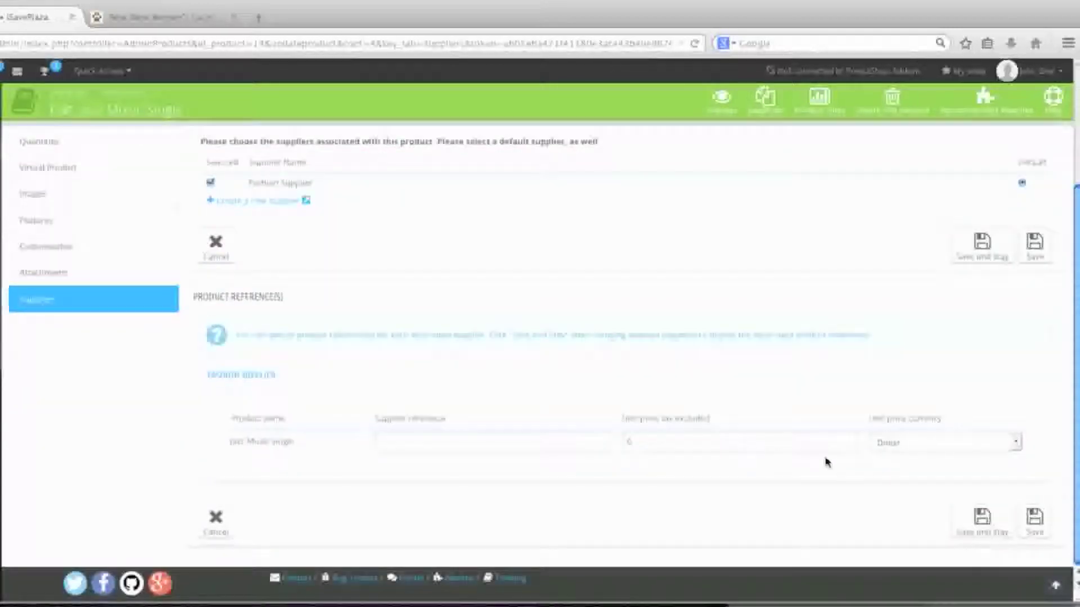
pyautogui.click(1039, 527)
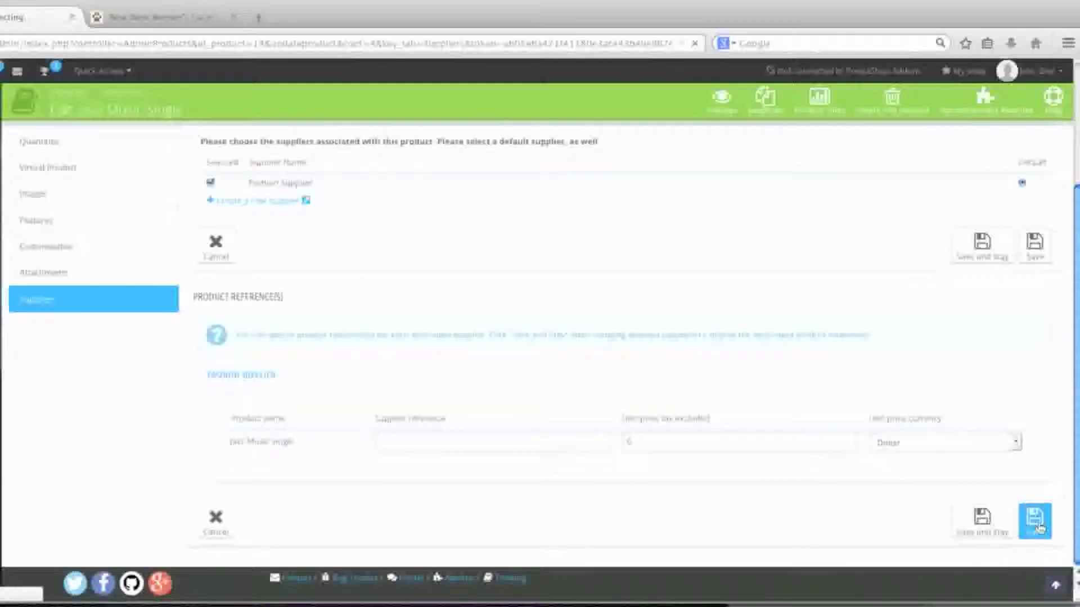
# Step: Open Jazz Music Single from the storefront's new arrivals and examine its details, sample download and customization fields
pyautogui.click(160, 17)
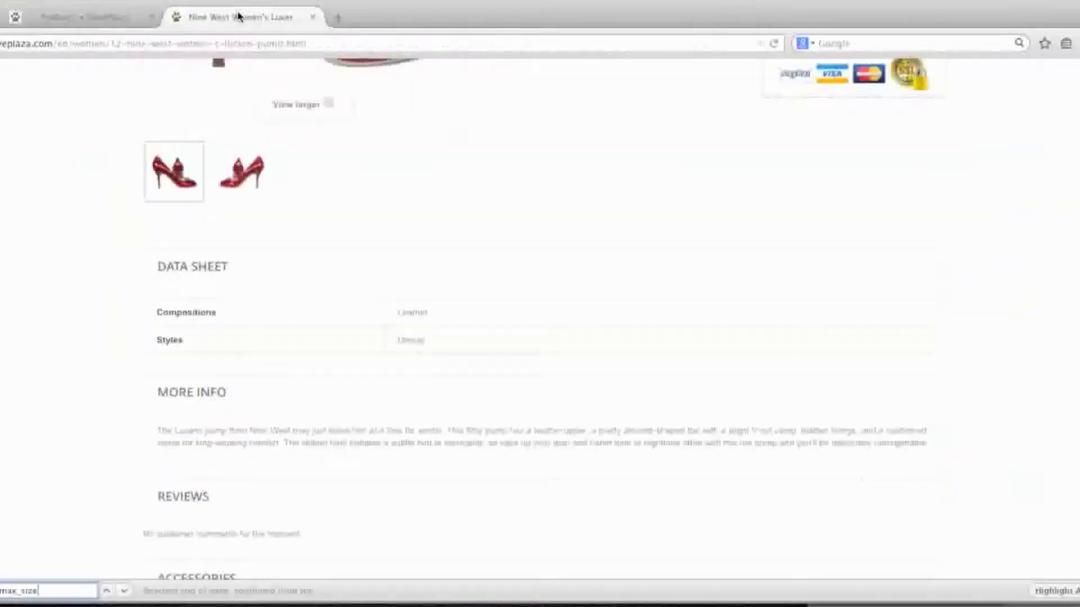
pyautogui.scroll(10, 302, 297)
pyautogui.click(243, 171)
pyautogui.scroll(-8, 330, 321)
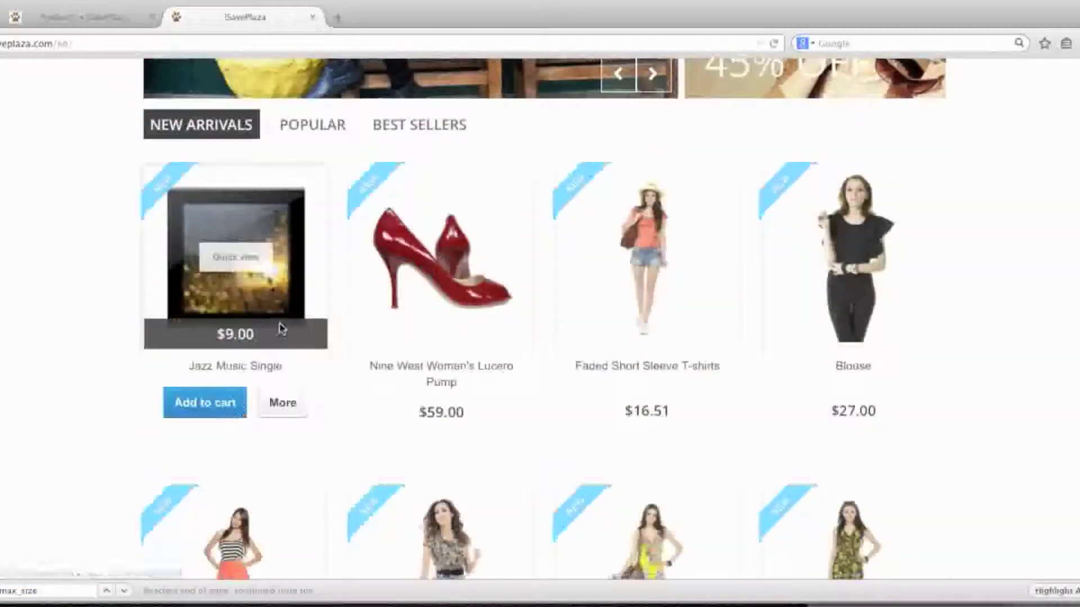
pyautogui.click(242, 366)
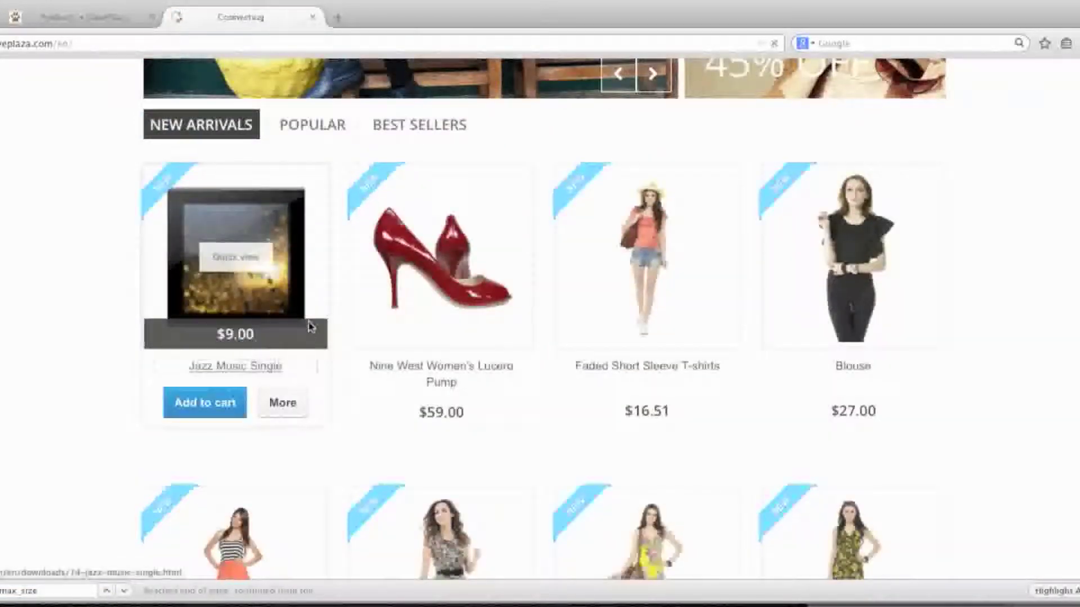
pyautogui.scroll(-3, 569, 345)
pyautogui.scroll(-9, 571, 345)
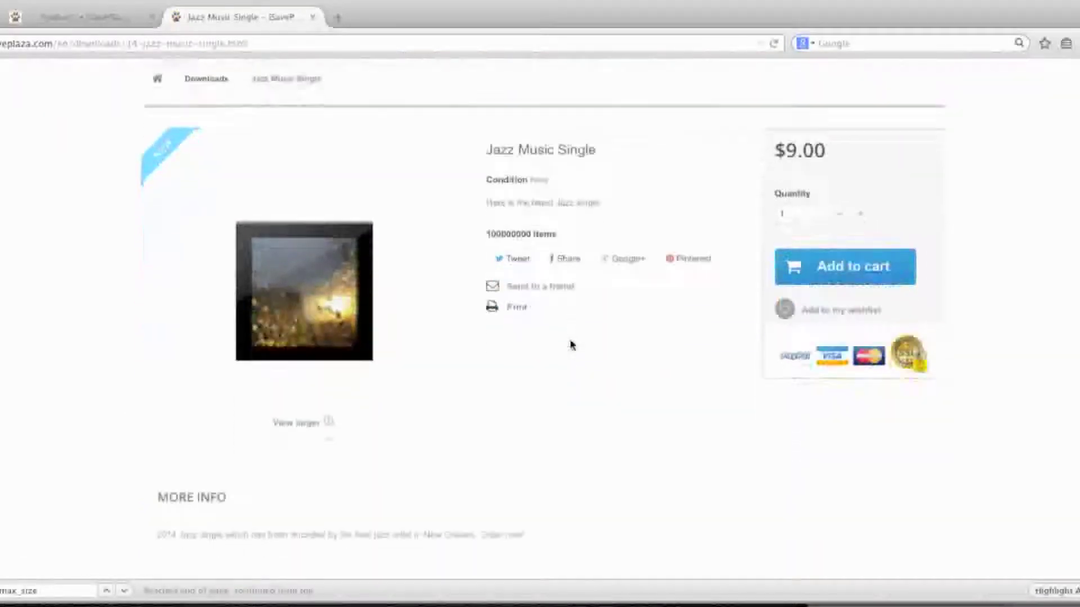
pyautogui.scroll(-2, 571, 345)
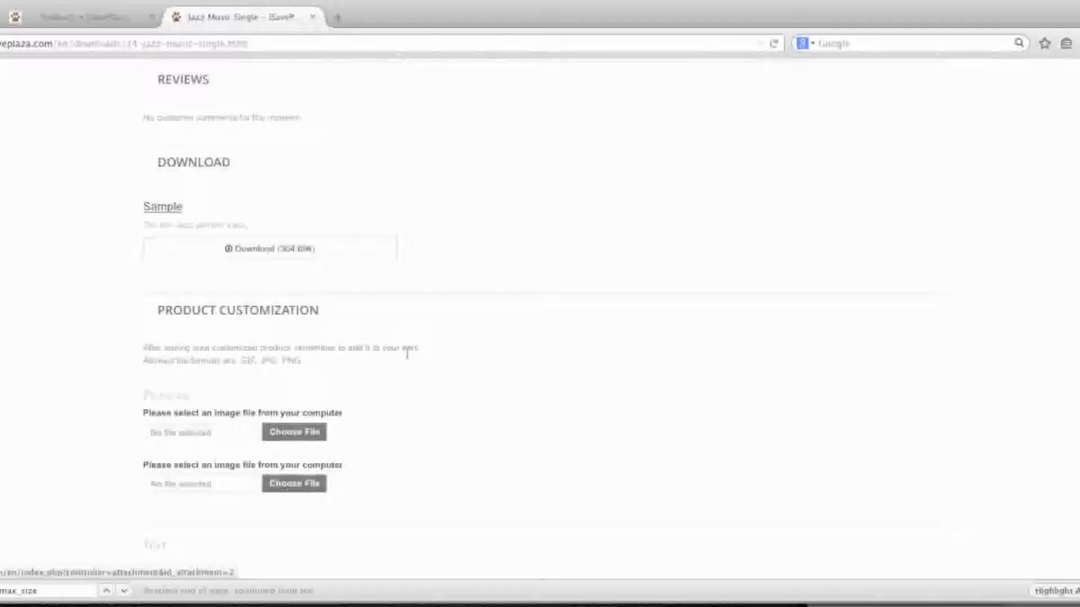
pyautogui.scroll(-4, 407, 355)
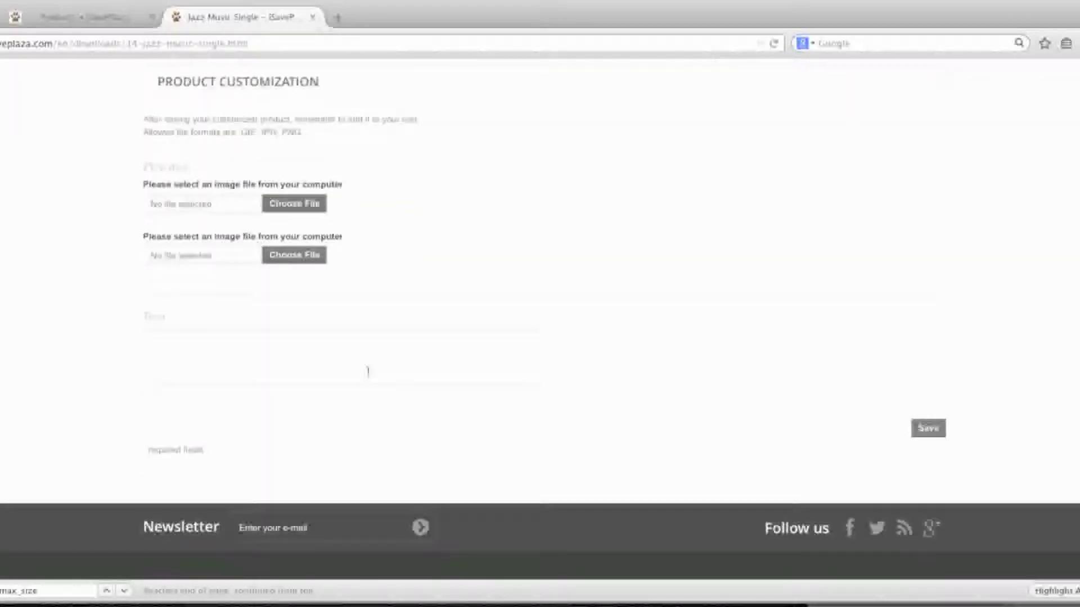
pyautogui.scroll(15, 425, 339)
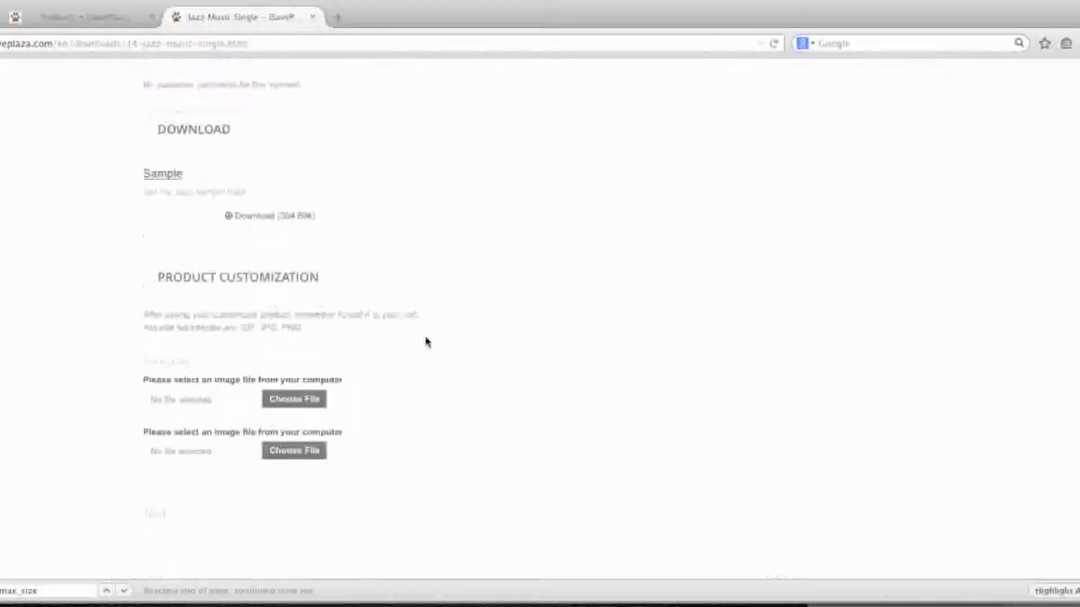
pyautogui.scroll(1, 429, 341)
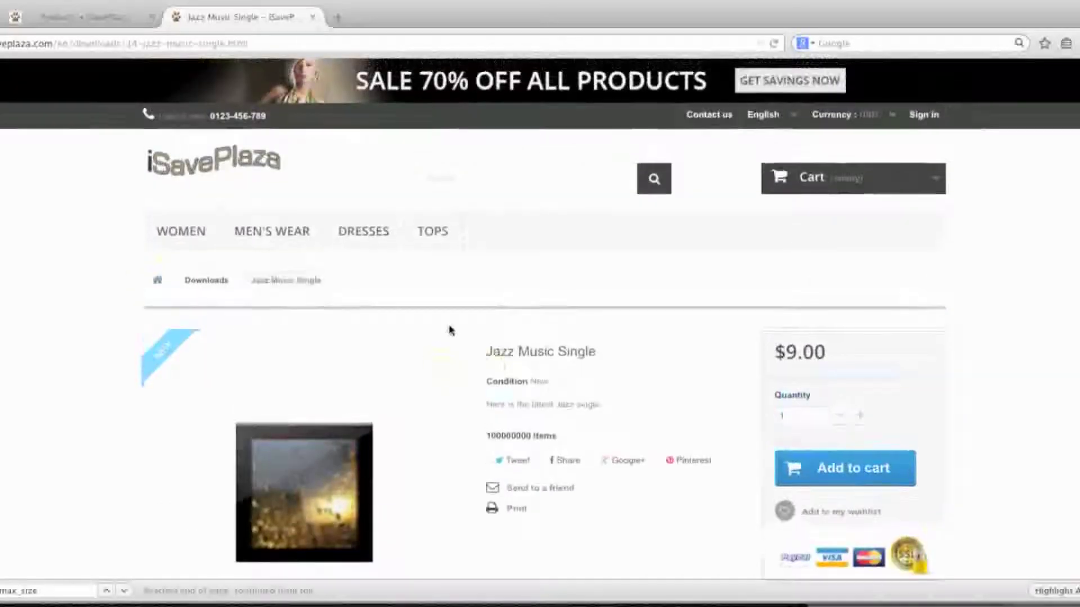